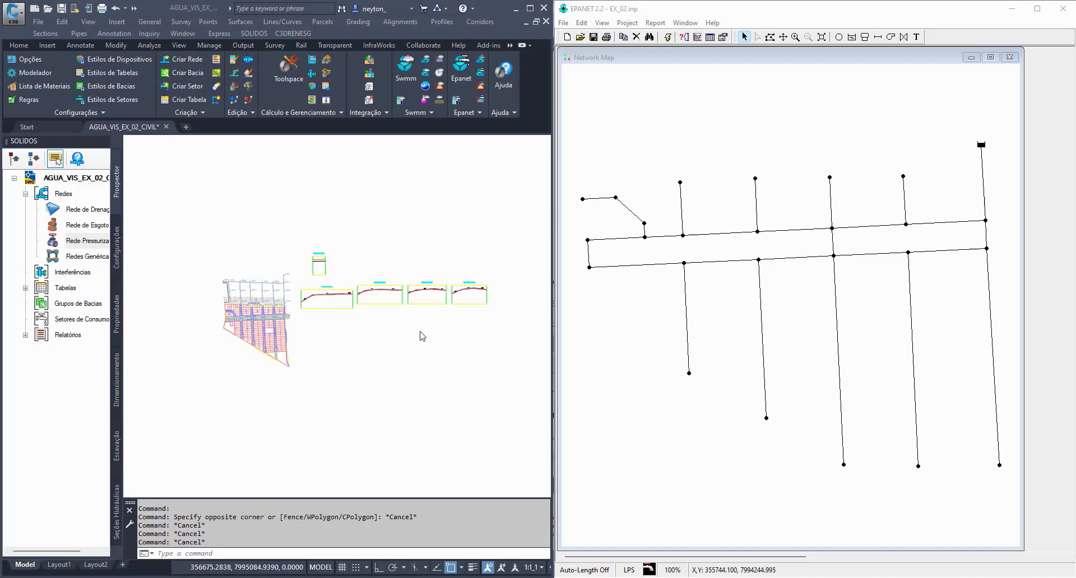
Run the hydraulic analysis of the EX_02.inp network and dismiss the run status message.
{"action": "left_click", "coordinate": [705, 59]}
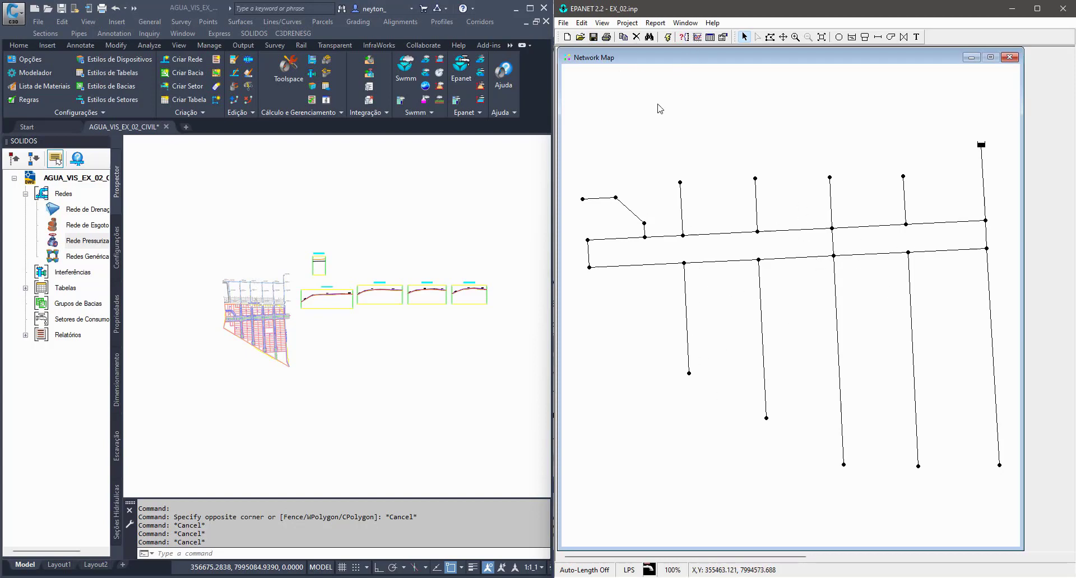
{"action": "left_click", "coordinate": [667, 37]}
{"action": "left_click", "coordinate": [814, 311]}
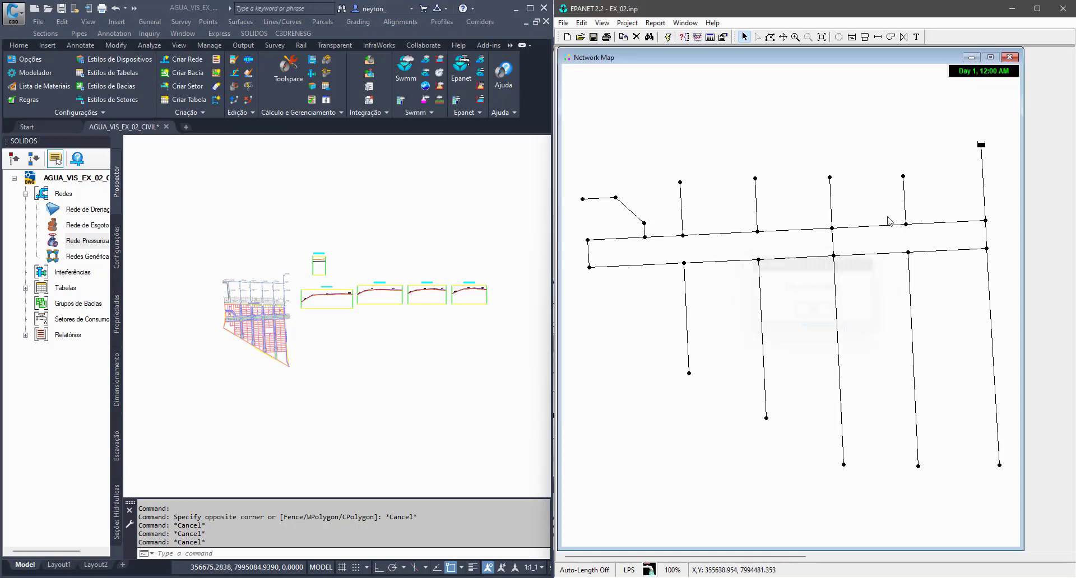
Examine the elevation and other properties of the reservoir on the network map, and close its property window.
{"action": "double_click", "coordinate": [981, 145]}
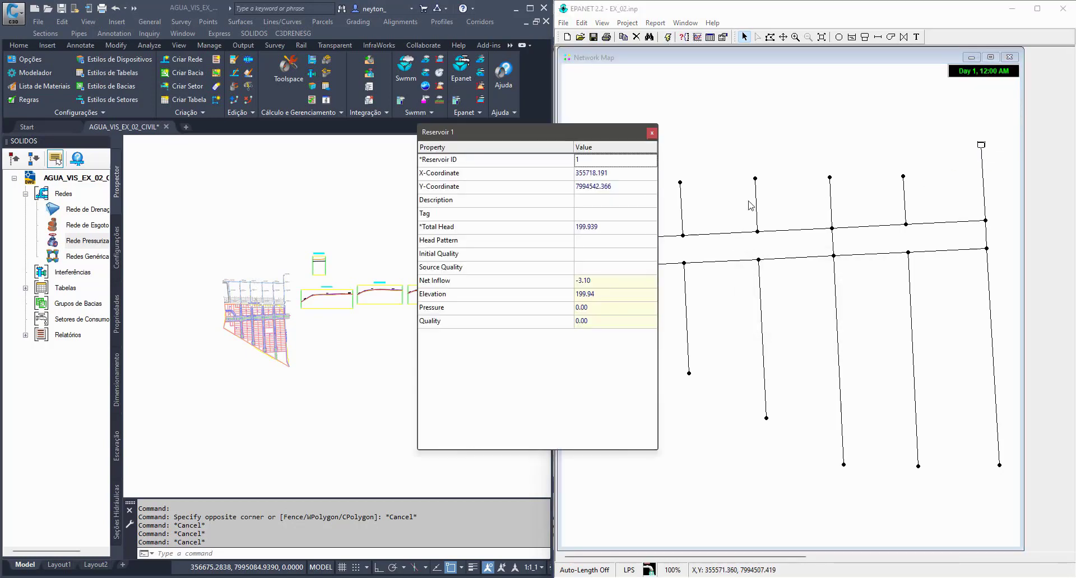
{"action": "left_click", "coordinate": [611, 297]}
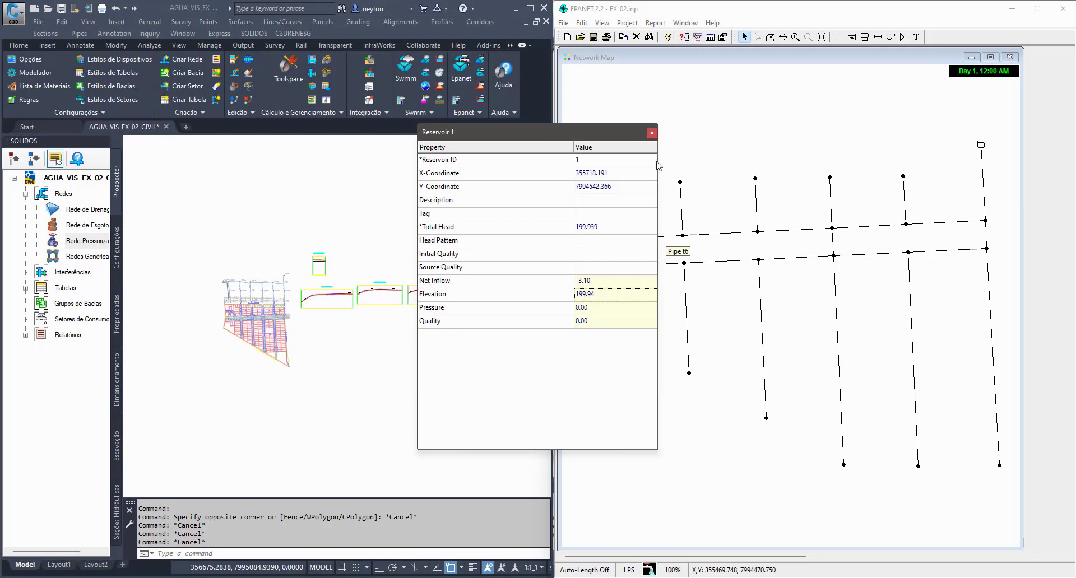
{"action": "left_click", "coordinate": [651, 133]}
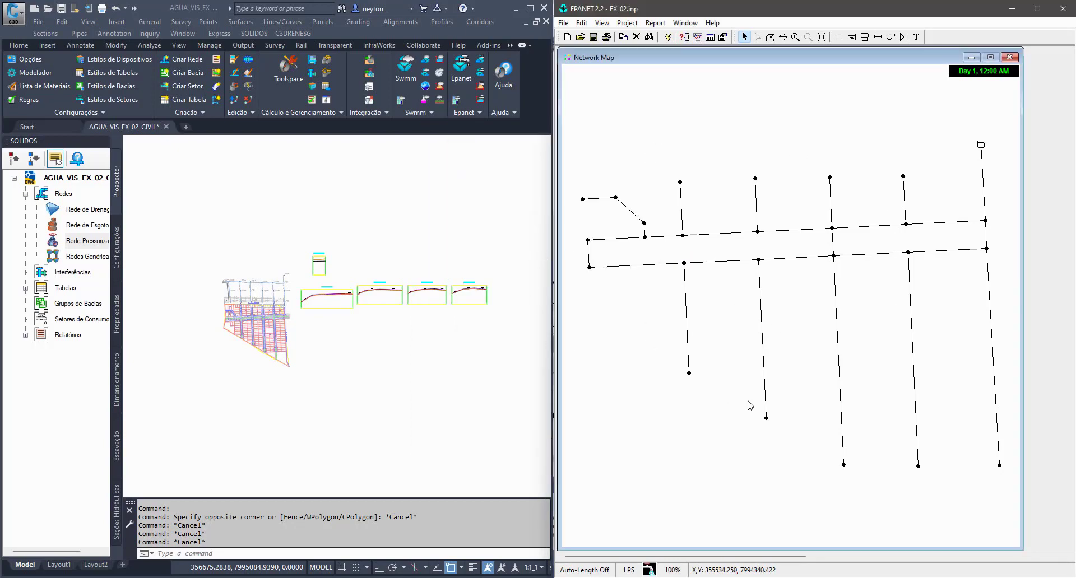
Switch to Civil 3D and expand Listas de Materiais in the SOLIDOS settings to view the Standard list.
{"action": "left_click", "coordinate": [413, 375]}
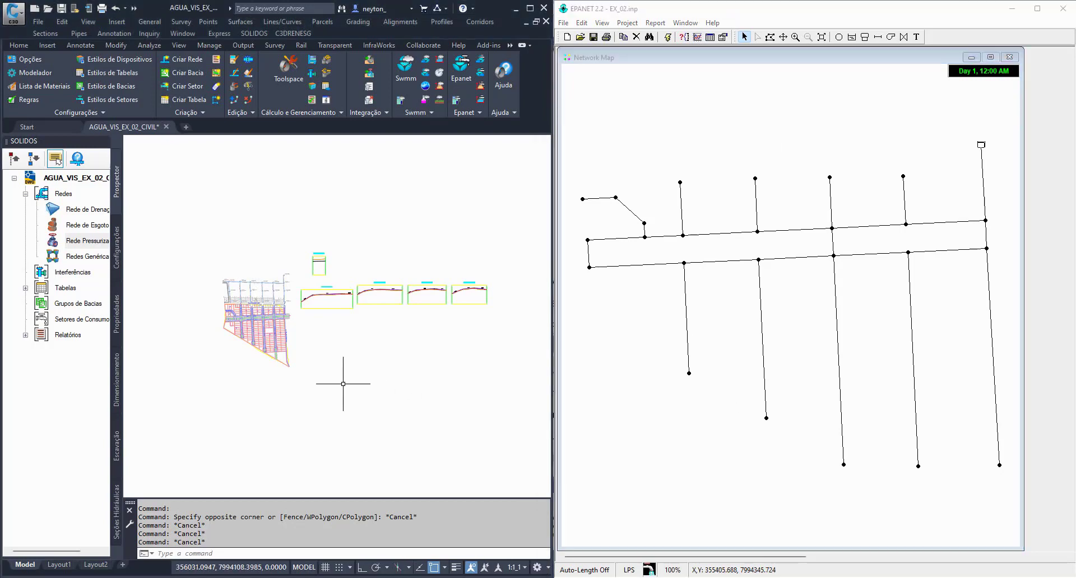
{"action": "right_click", "coordinate": [93, 241]}
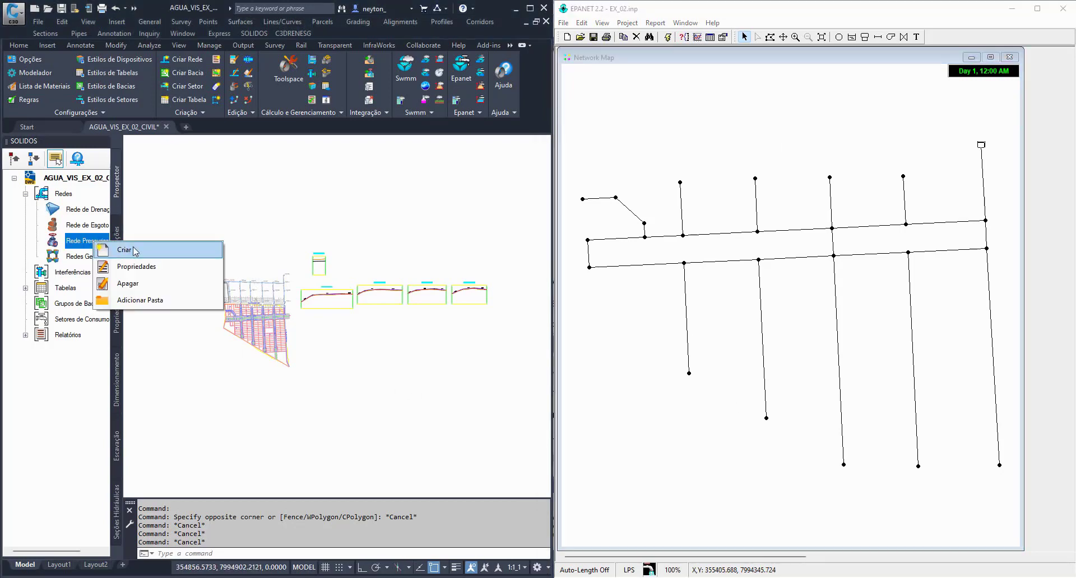
{"action": "left_click", "coordinate": [116, 241]}
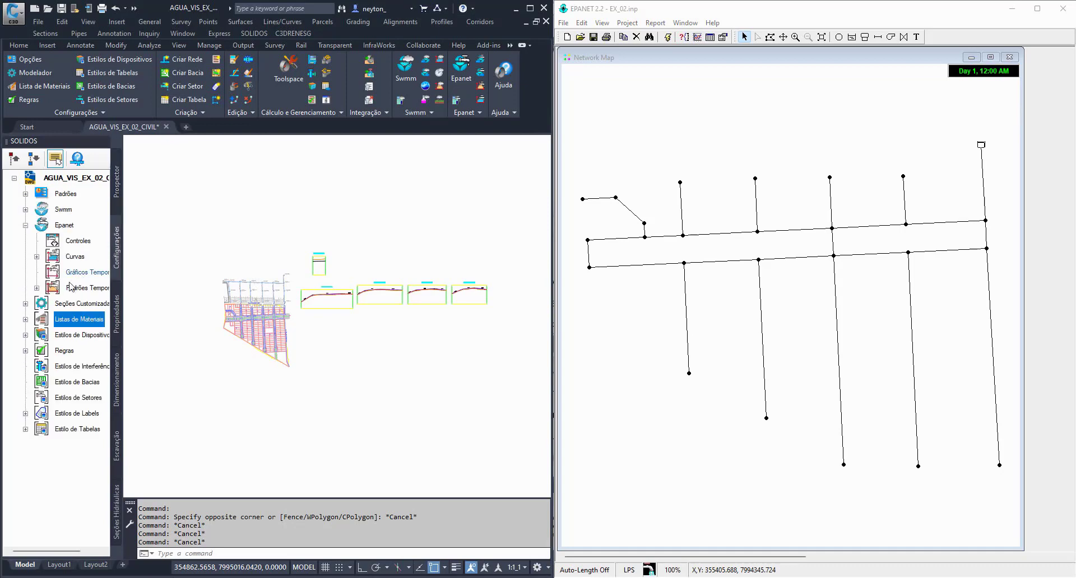
{"action": "left_click", "coordinate": [25, 319]}
{"action": "left_click", "coordinate": [37, 335]}
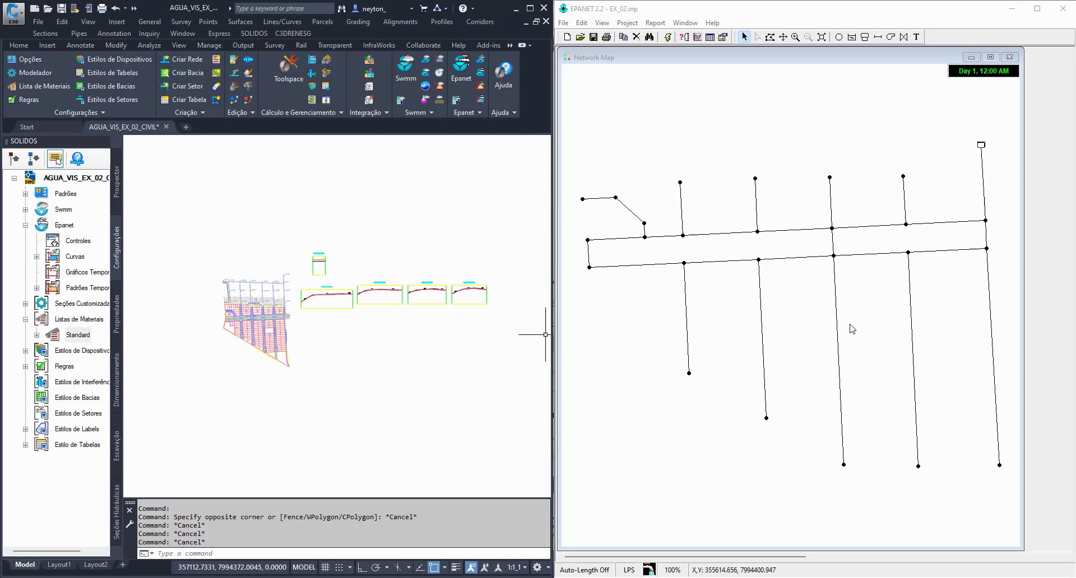
Switch to EPANET and examine the properties of pipes t11, t10 and t23, including their diameters.
{"action": "left_click", "coordinate": [762, 266]}
{"action": "left_click", "coordinate": [760, 261]}
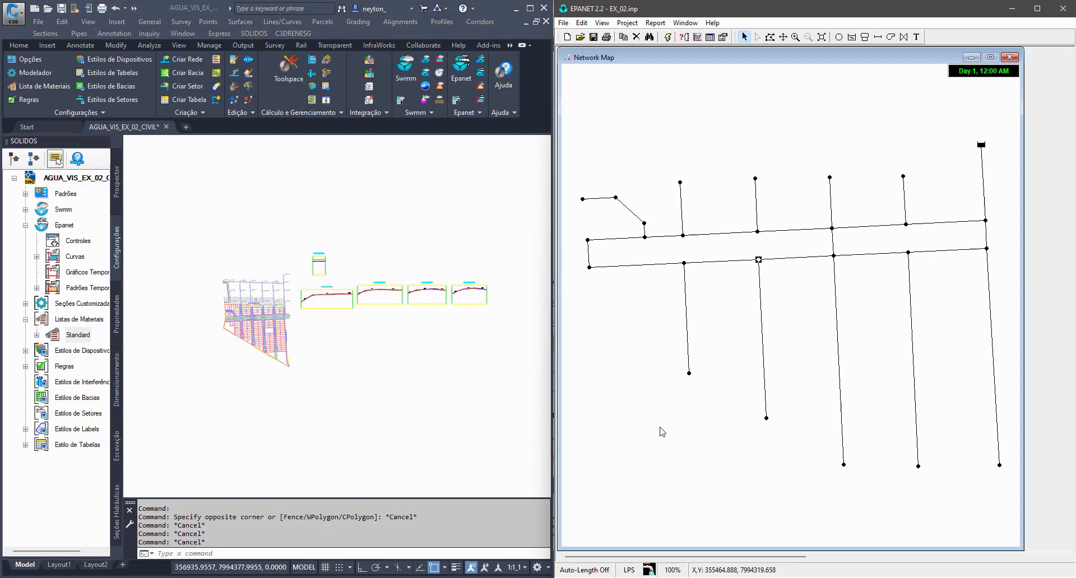
{"action": "double_click", "coordinate": [778, 266]}
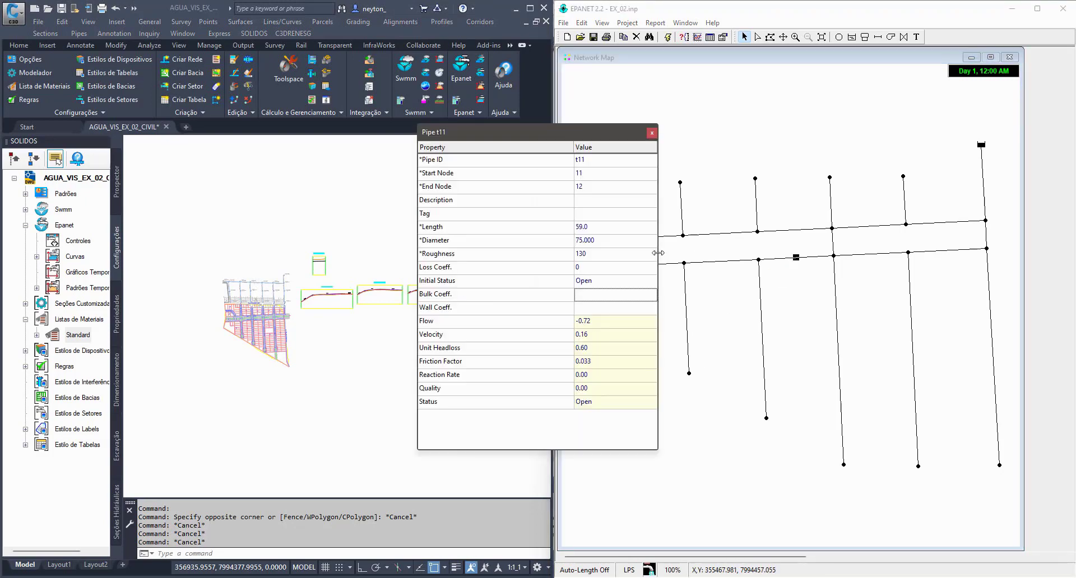
{"action": "left_click", "coordinate": [652, 132]}
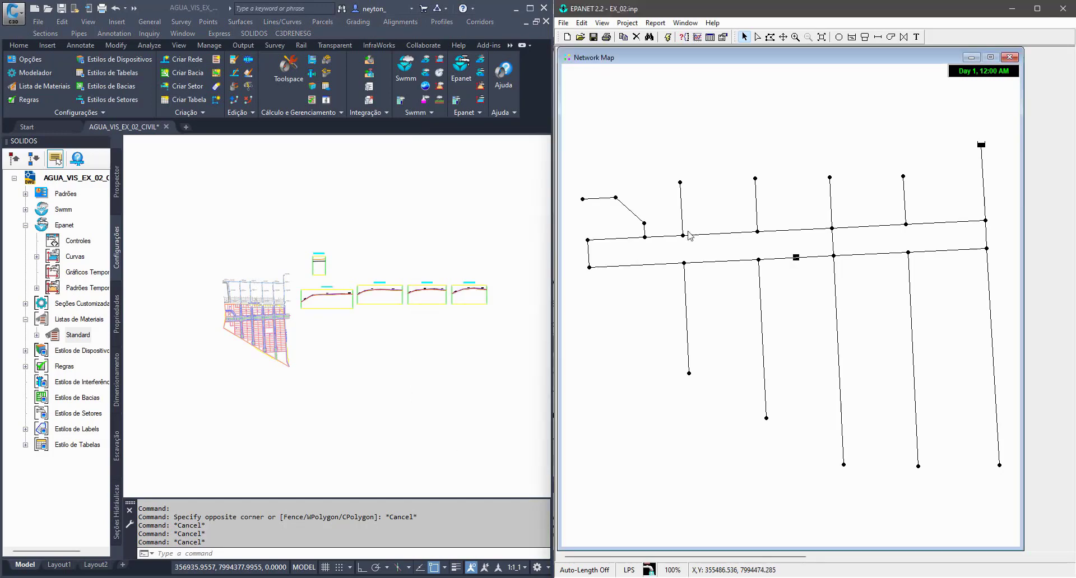
{"action": "double_click", "coordinate": [721, 263]}
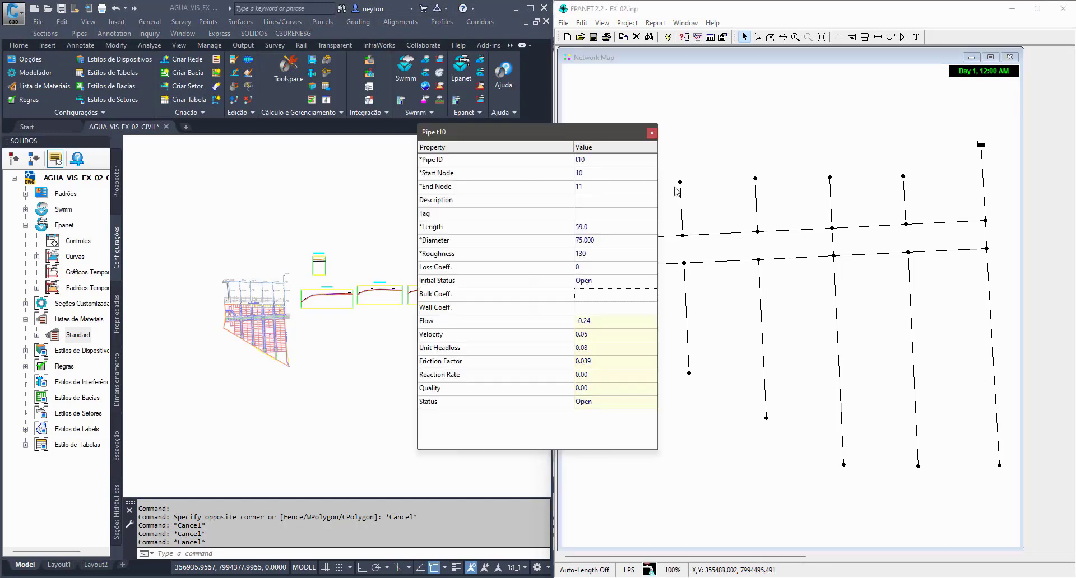
{"action": "left_click", "coordinate": [652, 133]}
{"action": "double_click", "coordinate": [760, 295]}
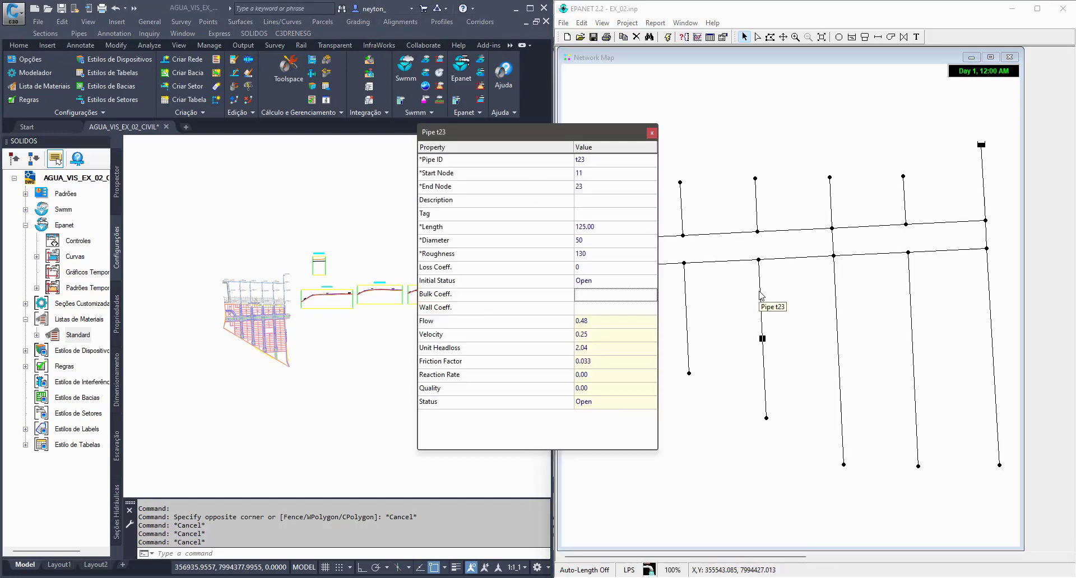
{"action": "left_click", "coordinate": [617, 241]}
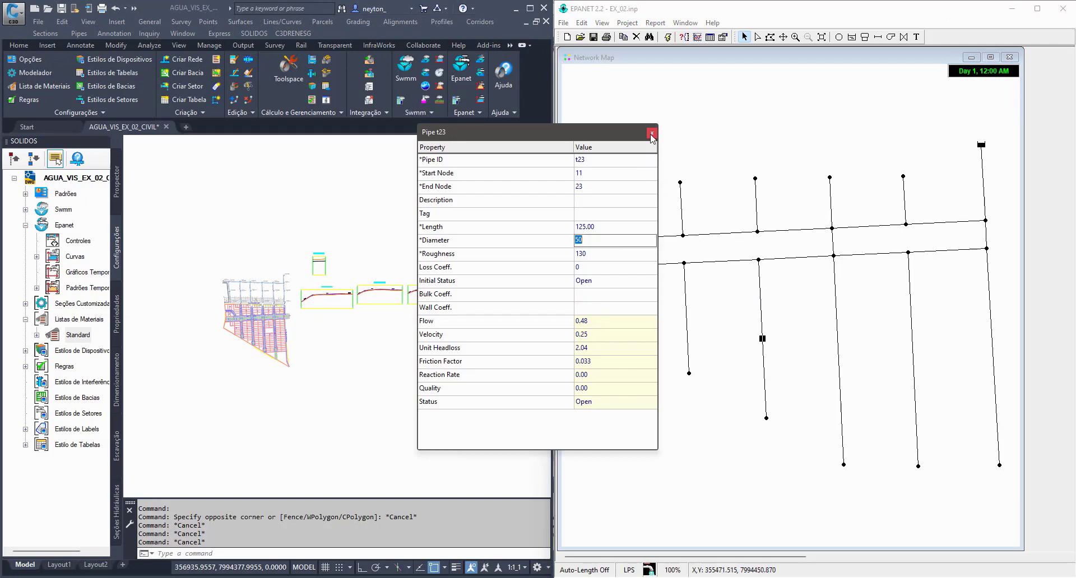
{"action": "left_click", "coordinate": [652, 134]}
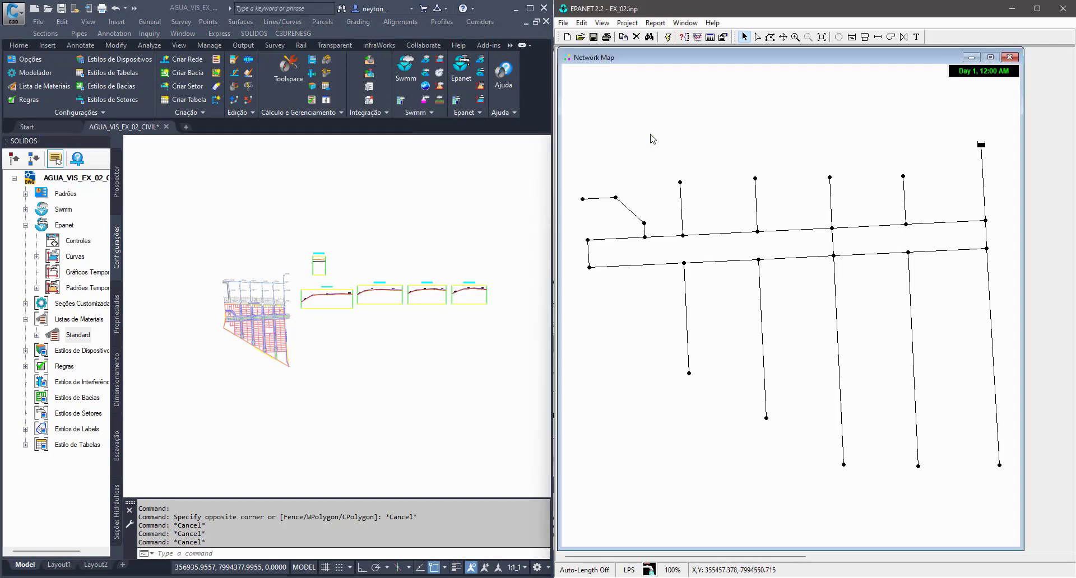
Compare the diameters of pipes t24, t11 and t27 that meet at the central junction of the network.
{"action": "left_click", "coordinate": [834, 258]}
{"action": "left_click", "coordinate": [834, 257]}
{"action": "double_click", "coordinate": [836, 279]}
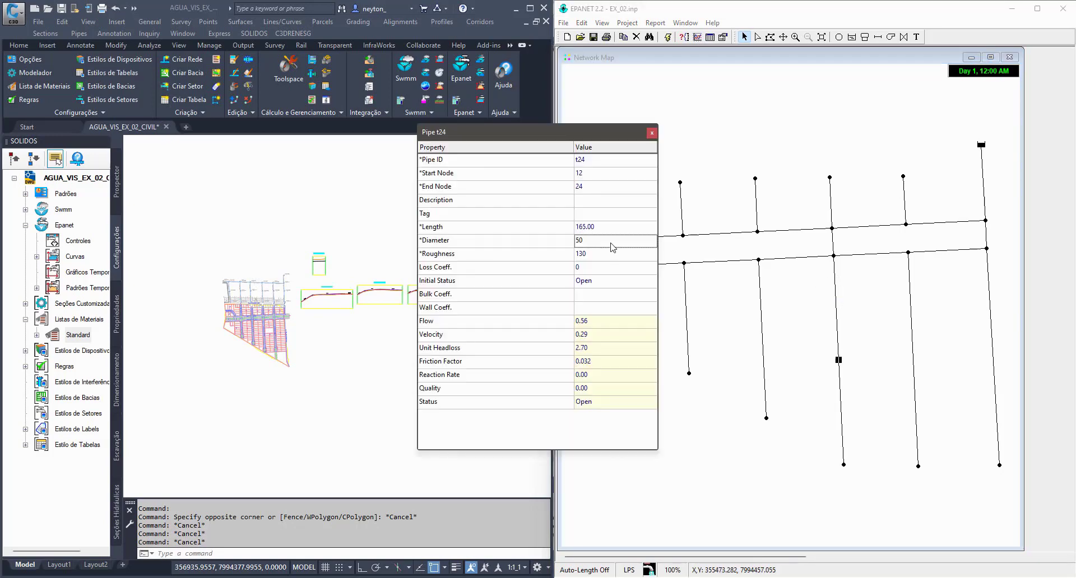
{"action": "left_click", "coordinate": [651, 133]}
{"action": "left_click", "coordinate": [816, 261]}
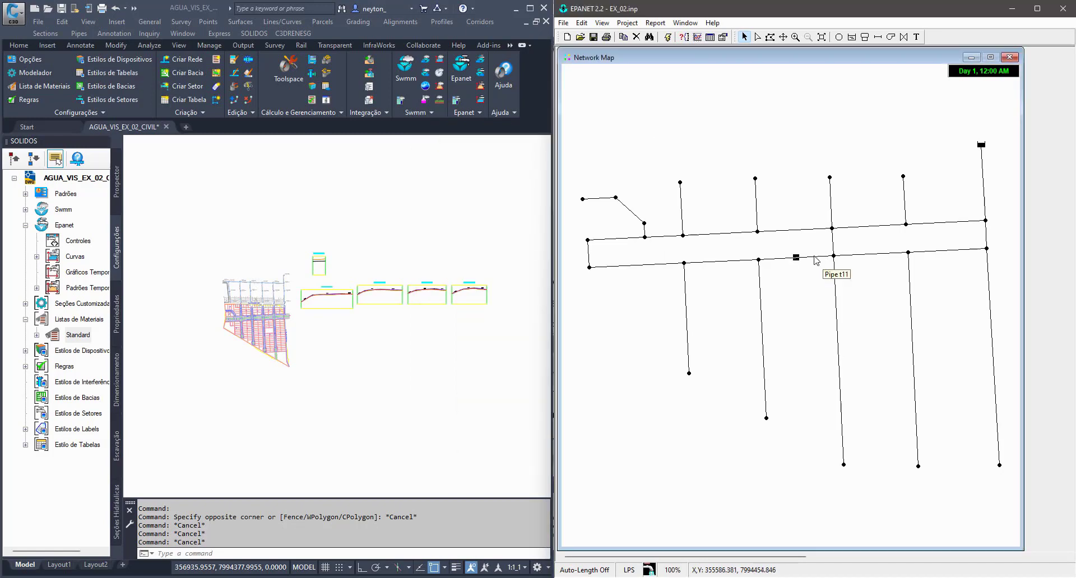
{"action": "double_click", "coordinate": [815, 261]}
{"action": "left_click", "coordinate": [651, 133]}
{"action": "double_click", "coordinate": [833, 245]}
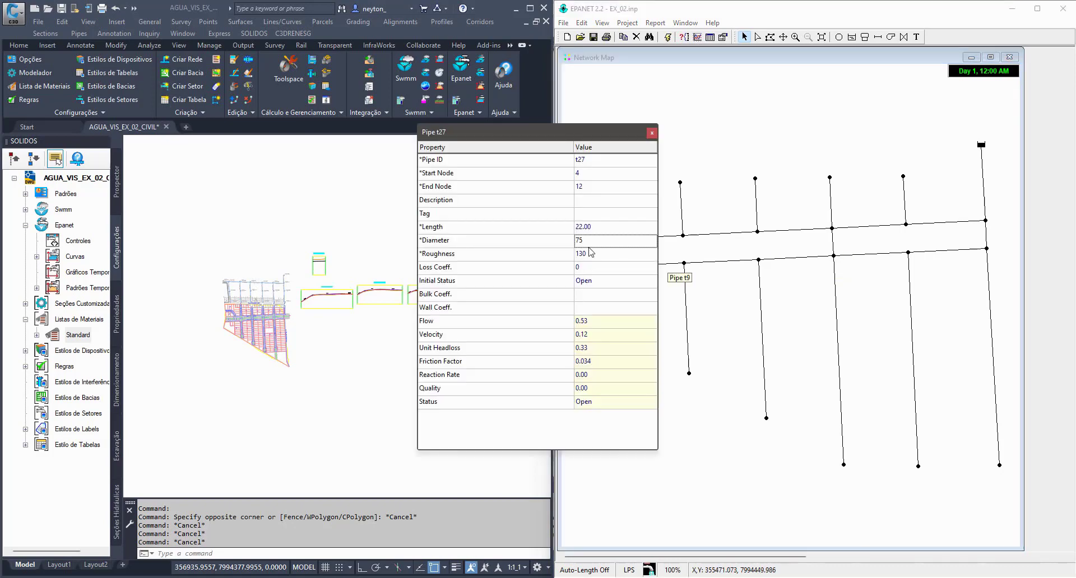
{"action": "left_click", "coordinate": [651, 132]}
{"action": "left_click", "coordinate": [833, 247]}
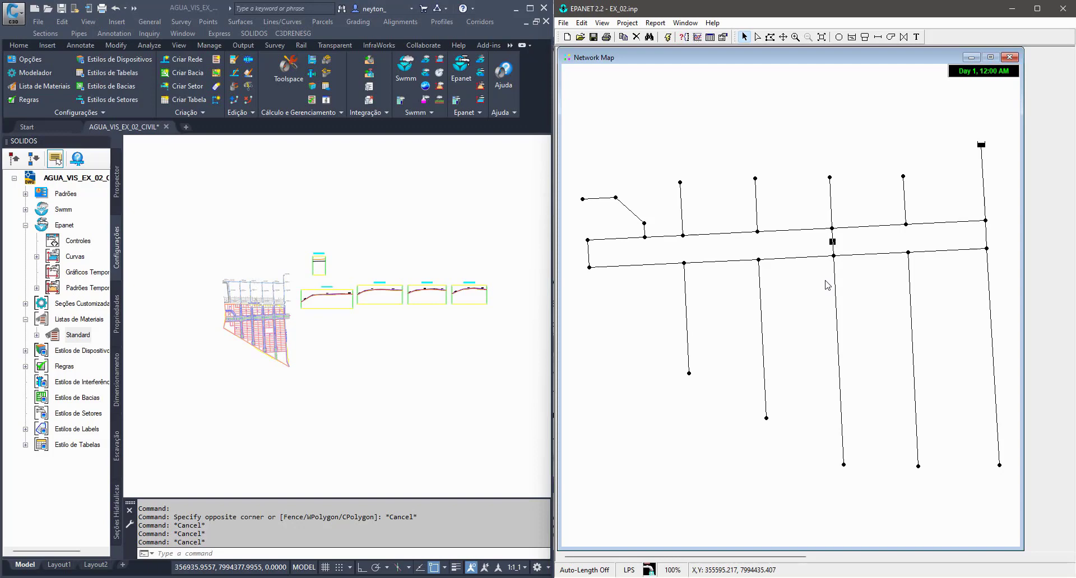
Switch to Civil 3D and open the properties of the Epanet item in the SOLIDOS settings.
{"action": "left_click", "coordinate": [465, 351]}
{"action": "middle_click_drag", "start_coordinate": [301, 375], "coordinate": [317, 379]}
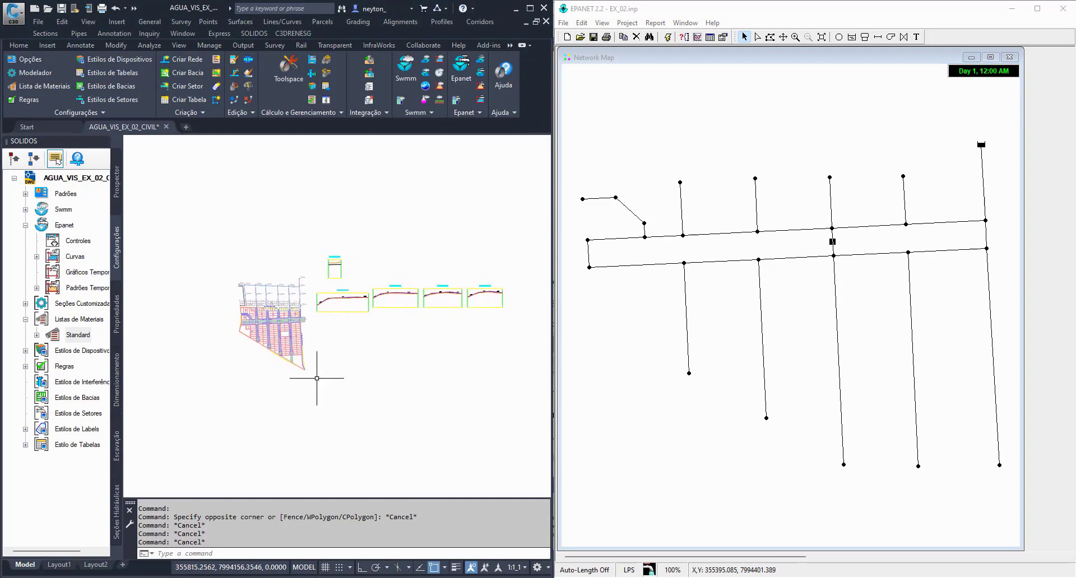
{"action": "left_click", "coordinate": [68, 337]}
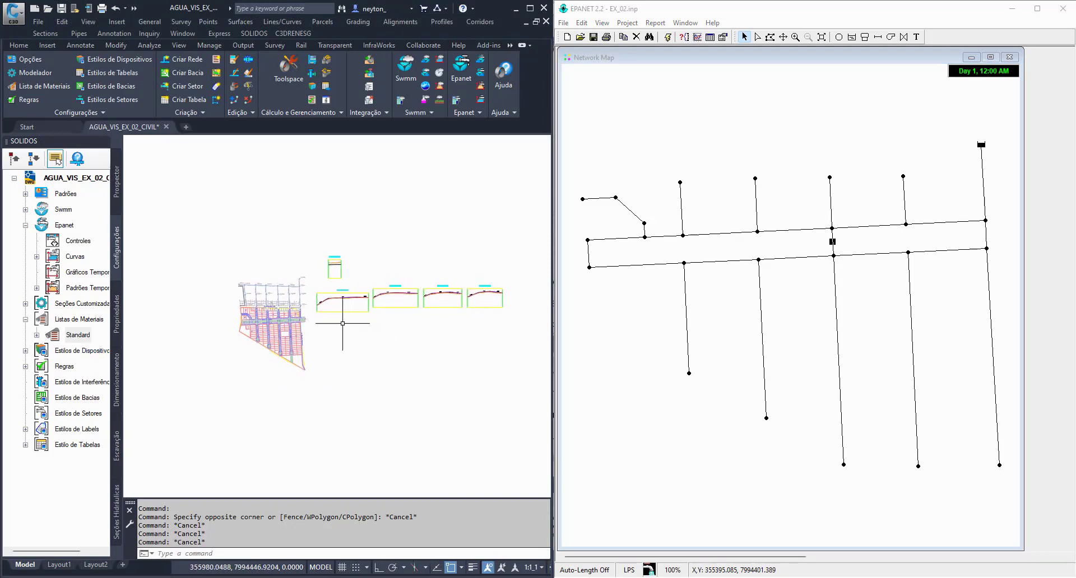
{"action": "scroll", "coordinate": [331, 376], "scroll_direction": "up", "scroll_amount": 6}
{"action": "scroll", "coordinate": [306, 325], "scroll_direction": "down", "scroll_amount": 2}
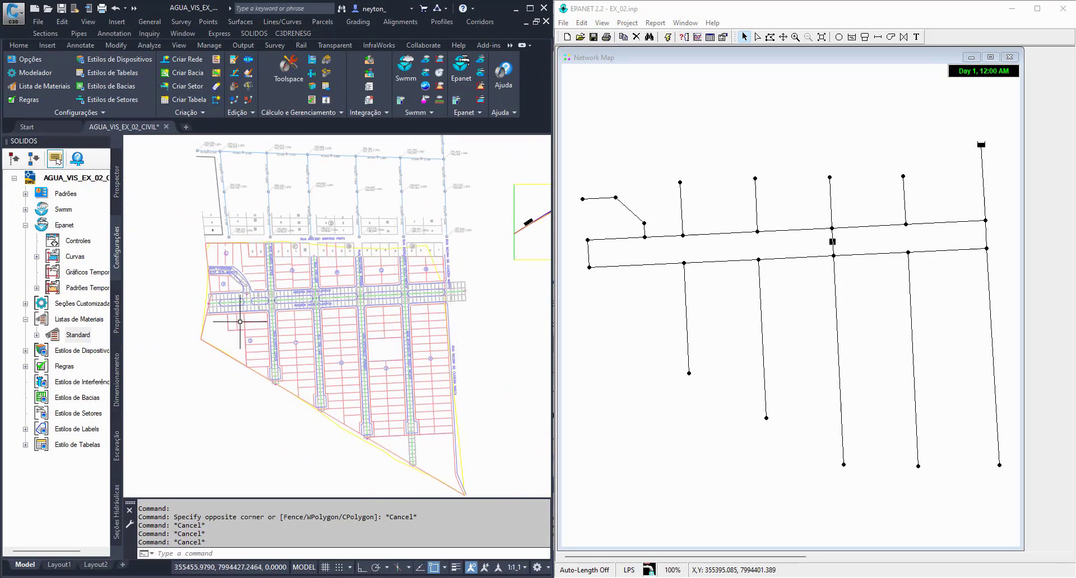
{"action": "left_click", "coordinate": [64, 226]}
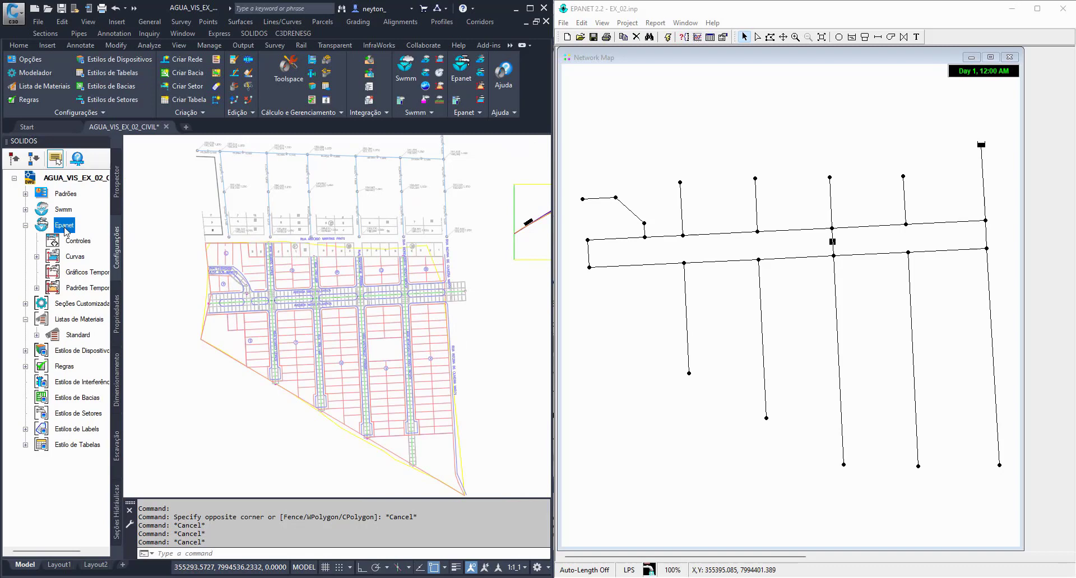
{"action": "right_click", "coordinate": [64, 226]}
{"action": "left_click", "coordinate": [107, 236]}
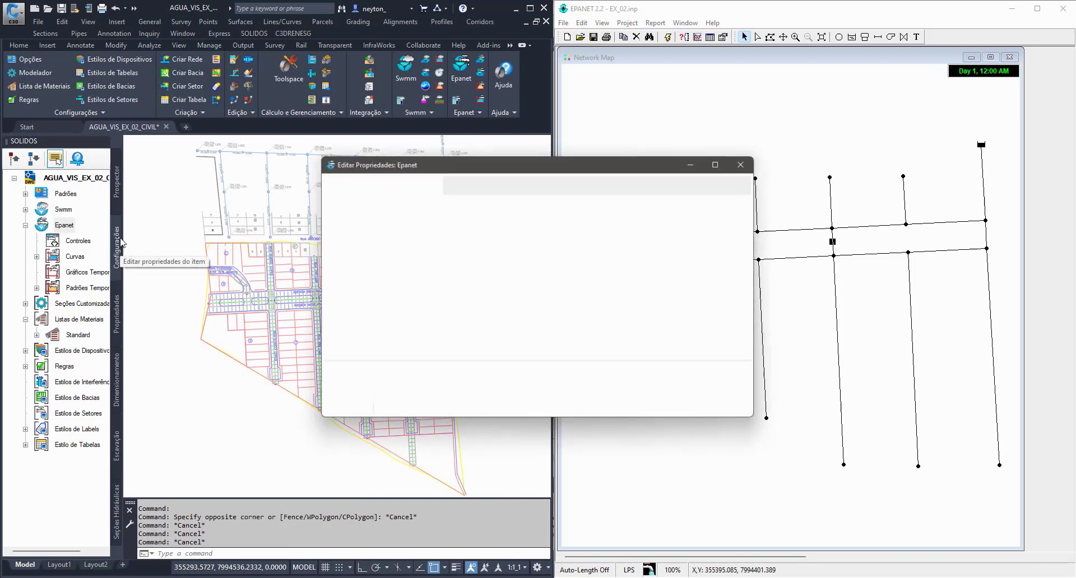
Start a new Rede Pressurizada as the target network (Rede) under Importação in the Epanet properties.
{"action": "left_click_drag", "start_coordinate": [456, 166], "coordinate": [321, 168]}
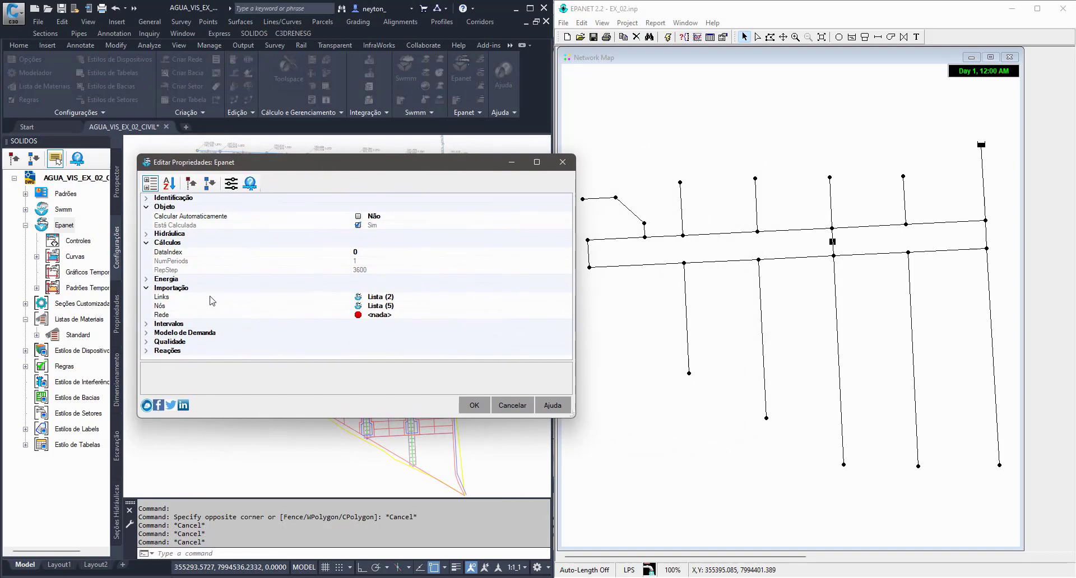
{"action": "left_click", "coordinate": [191, 183]}
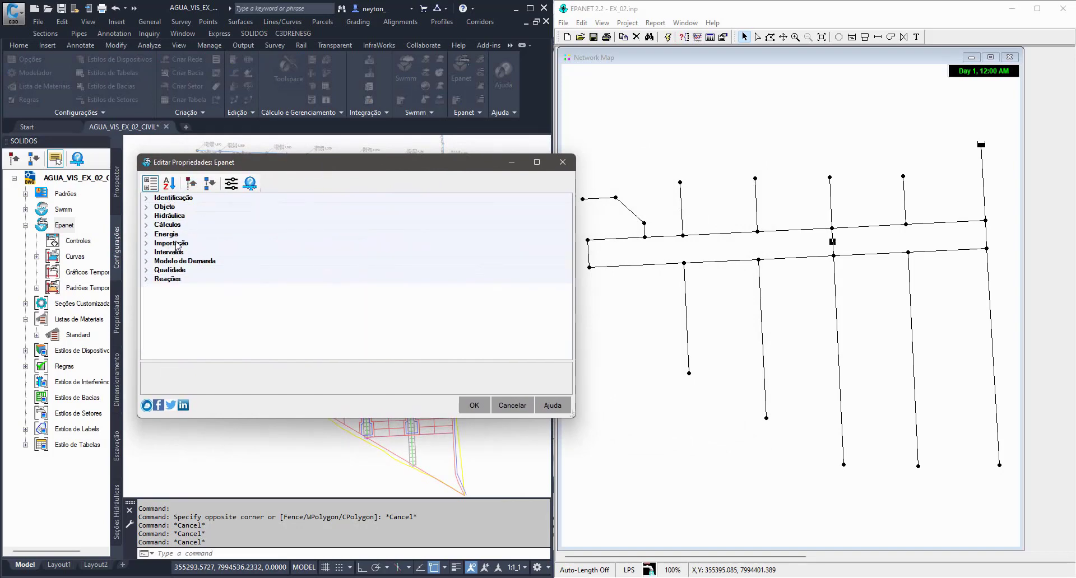
{"action": "left_click", "coordinate": [147, 245]}
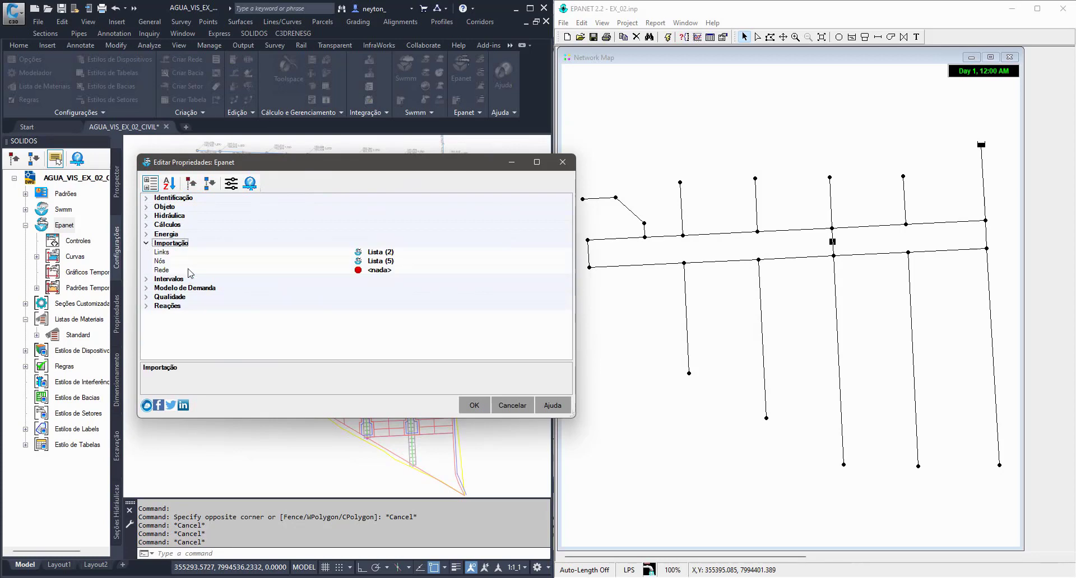
{"action": "left_click", "coordinate": [361, 271]}
{"action": "left_click", "coordinate": [567, 272]}
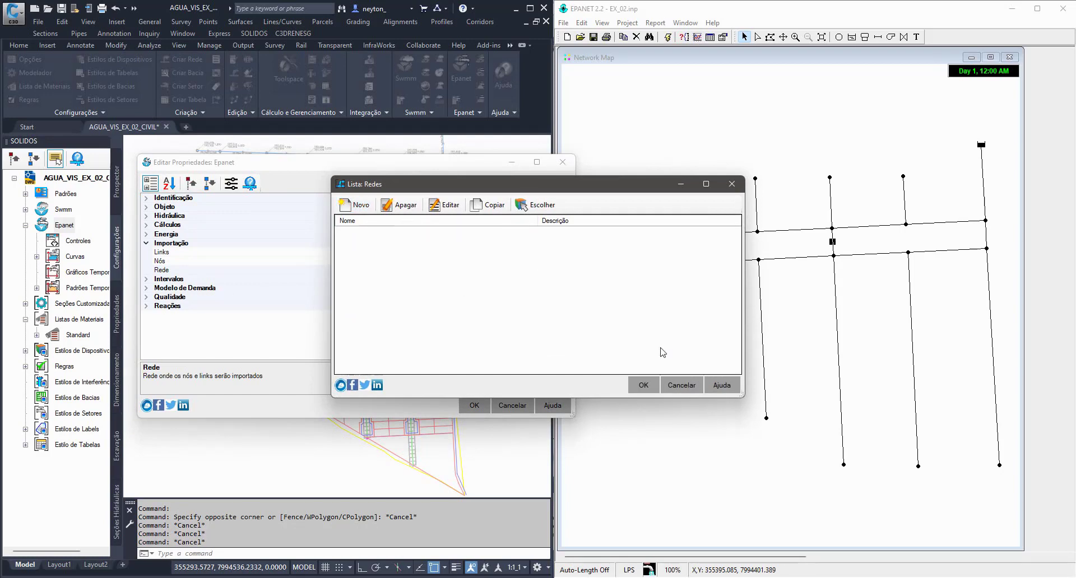
{"action": "left_click", "coordinate": [361, 206]}
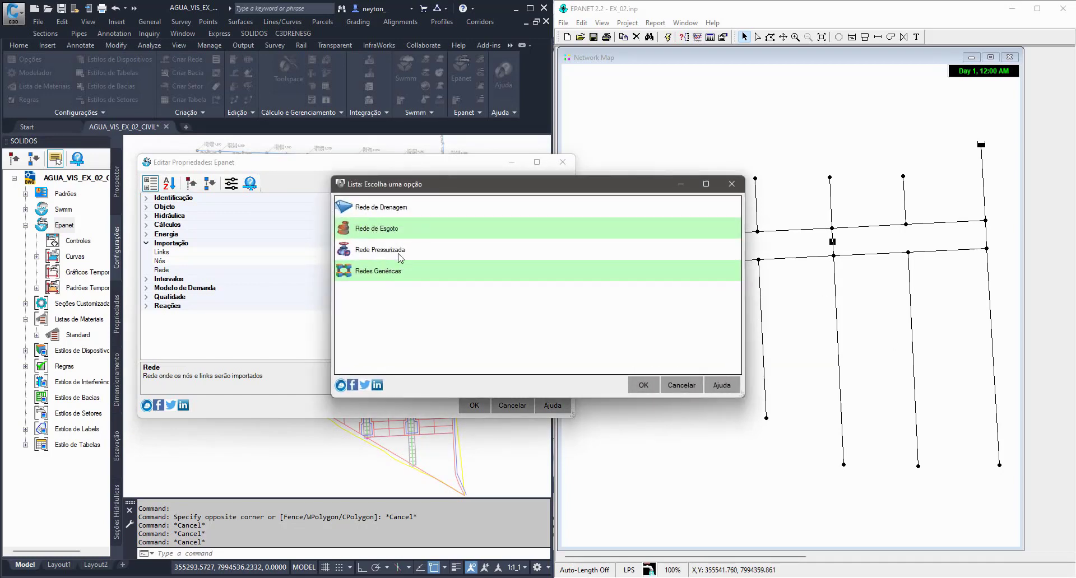
{"action": "left_click", "coordinate": [400, 256]}
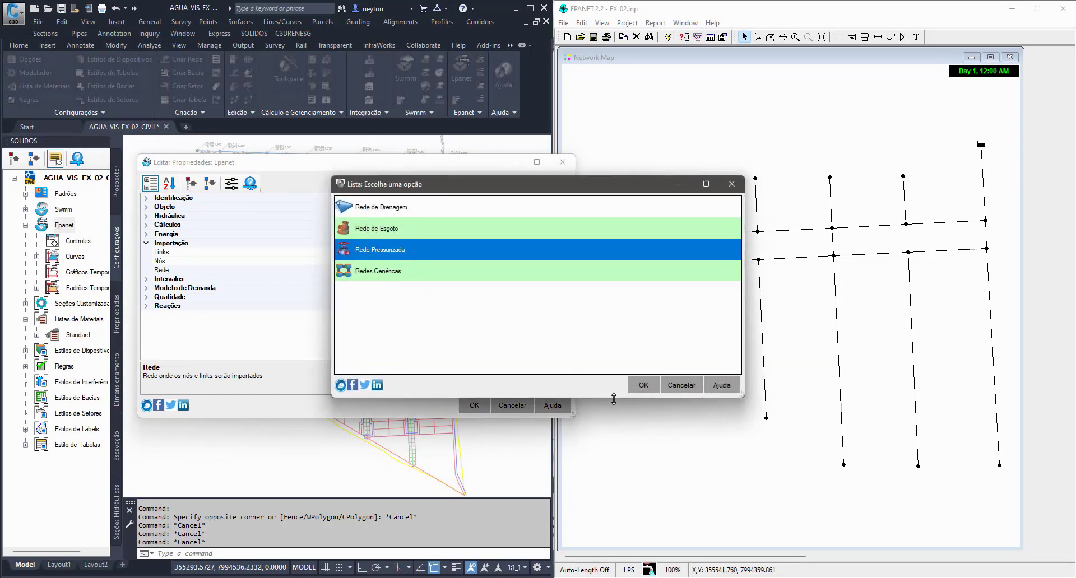
{"action": "left_click", "coordinate": [642, 386]}
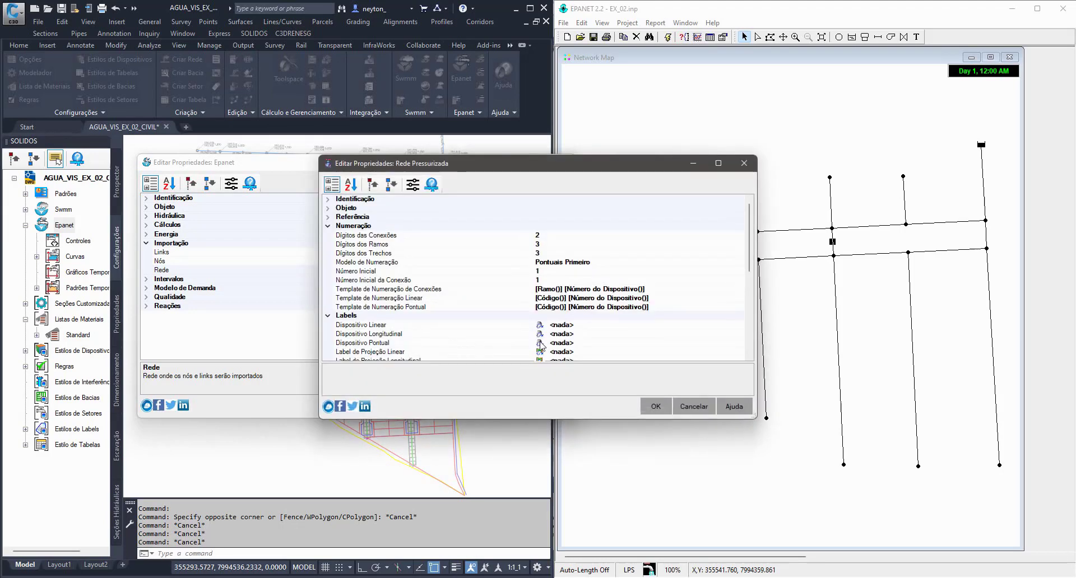
Set the Lista de Materiais of the new Rede Pressurizada to Standard in its Objeto properties.
{"action": "left_click", "coordinate": [328, 227]}
{"action": "left_click", "coordinate": [328, 226]}
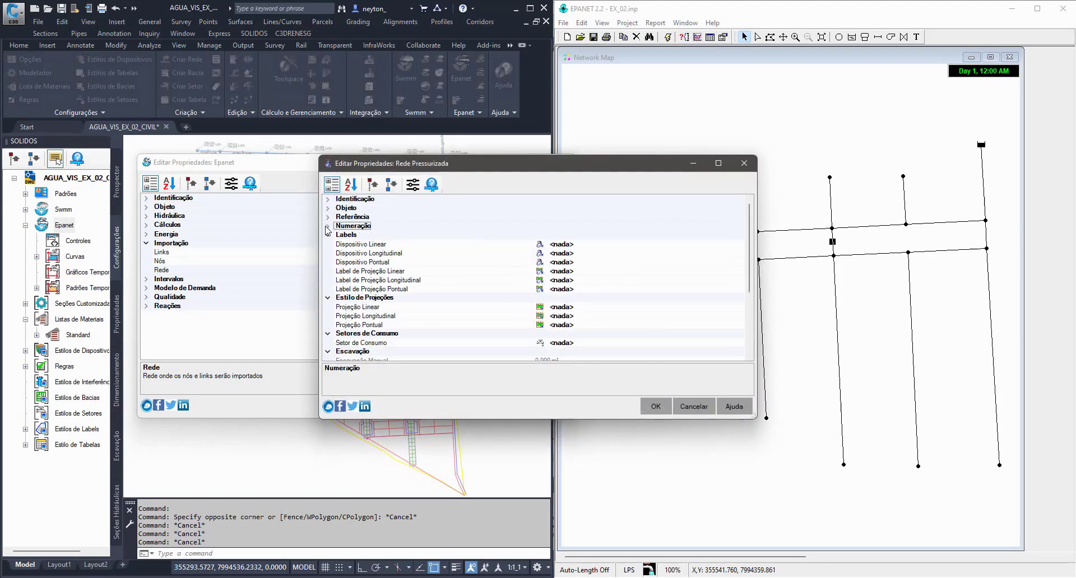
{"action": "left_click", "coordinate": [327, 217]}
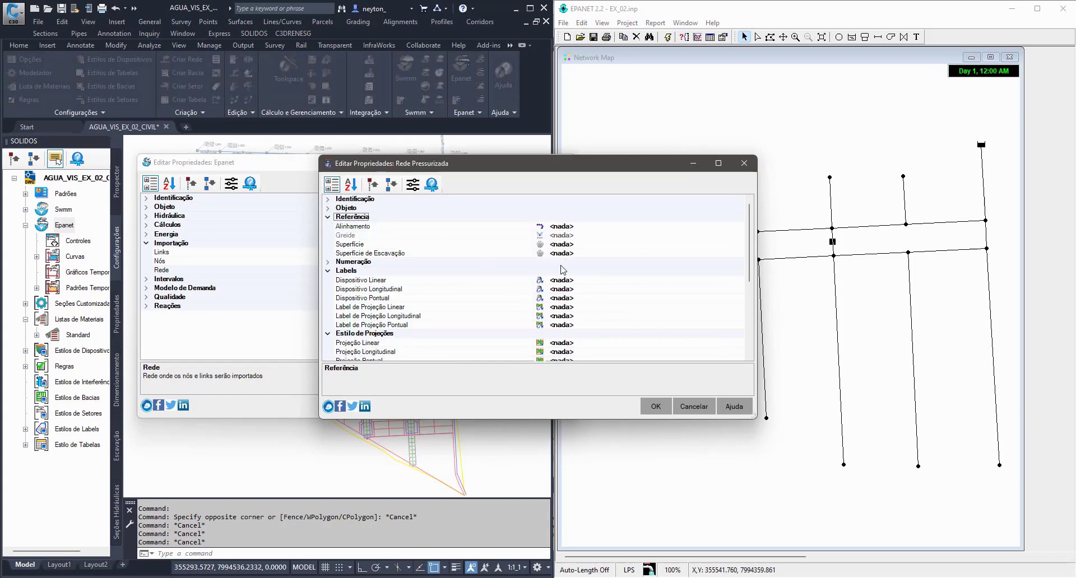
{"action": "left_click", "coordinate": [328, 271]}
{"action": "left_click", "coordinate": [329, 208]}
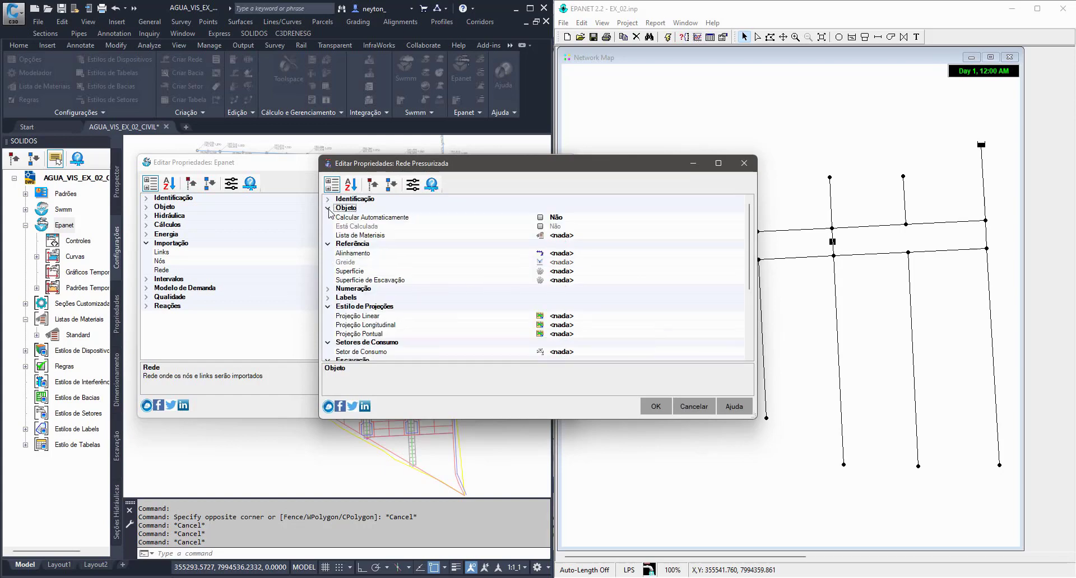
{"action": "left_click", "coordinate": [619, 235]}
{"action": "left_click", "coordinate": [742, 236]}
{"action": "left_click", "coordinate": [398, 237]}
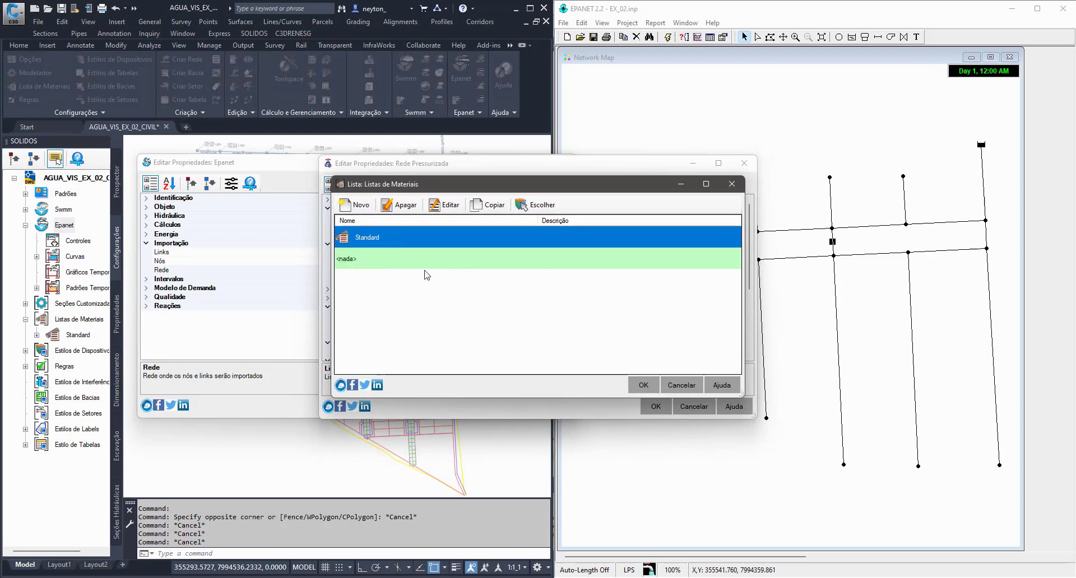
{"action": "left_click", "coordinate": [643, 385]}
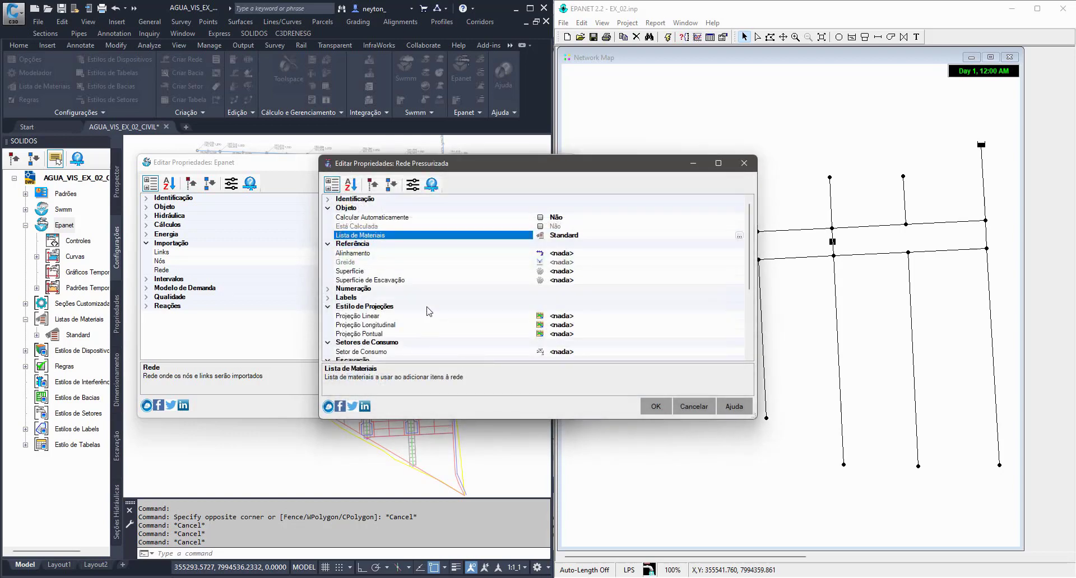
Accept the Rede Pressurizada properties without a reference surface and assign the network as the import target.
{"action": "left_click", "coordinate": [376, 274]}
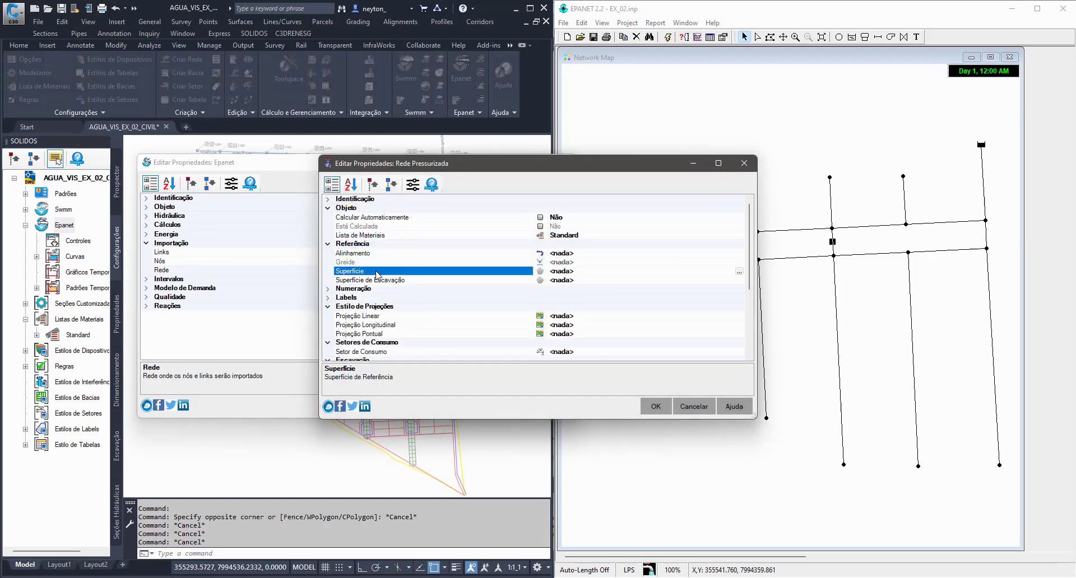
{"action": "left_click", "coordinate": [584, 273]}
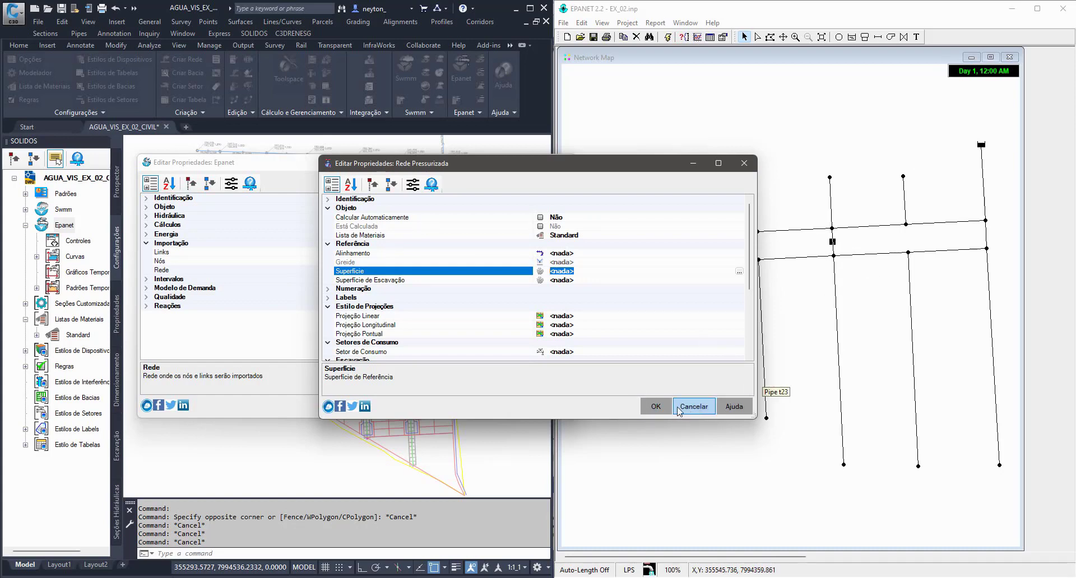
{"action": "left_click", "coordinate": [654, 405]}
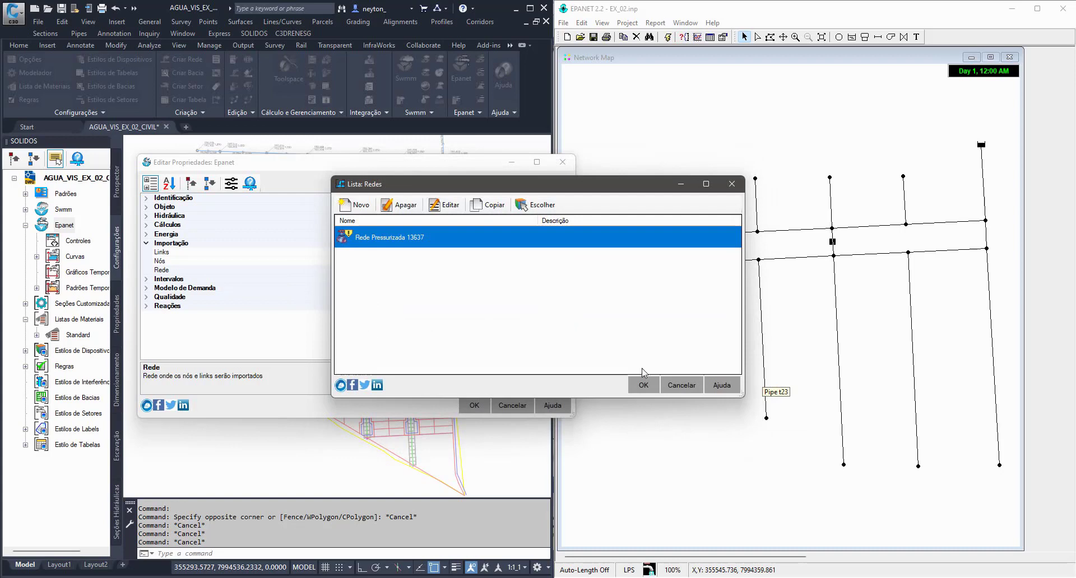
{"action": "left_click", "coordinate": [643, 384]}
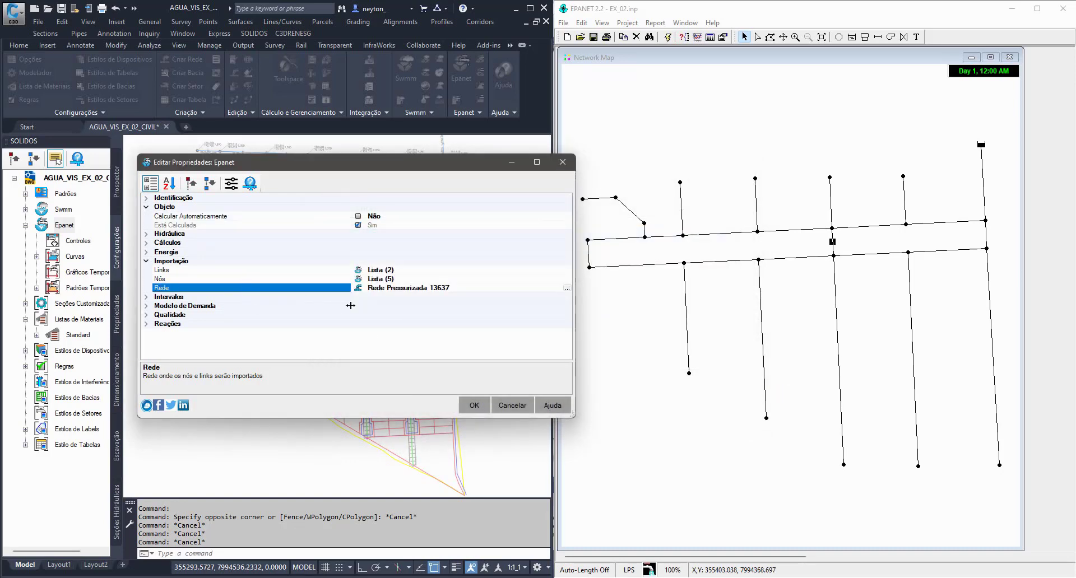
Open the Nós section mapping under Importação and delete all of its existing rows.
{"action": "left_click", "coordinate": [434, 278]}
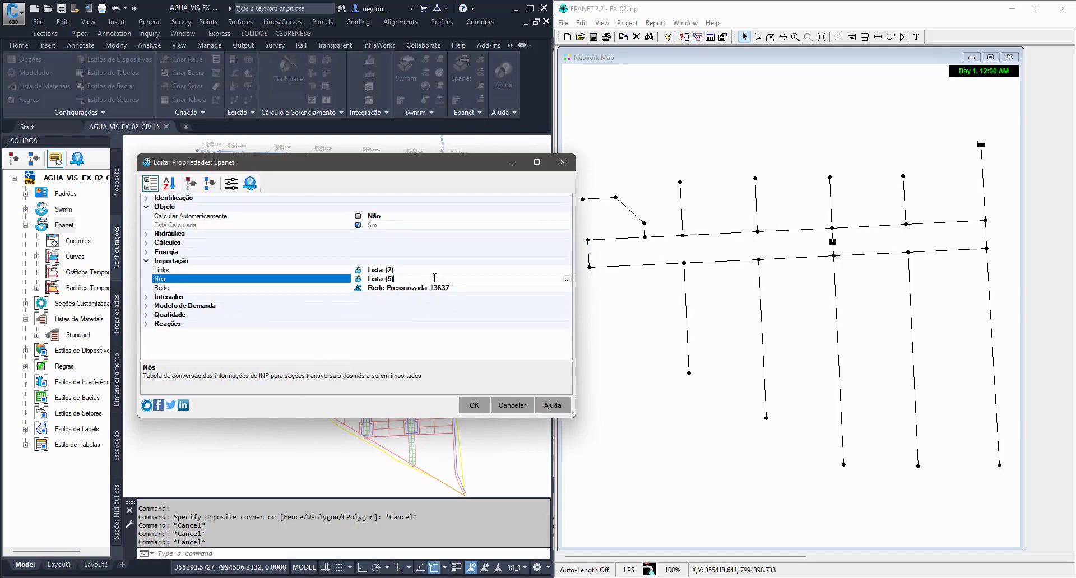
{"action": "left_click", "coordinate": [567, 279]}
{"action": "left_click", "coordinate": [380, 243]}
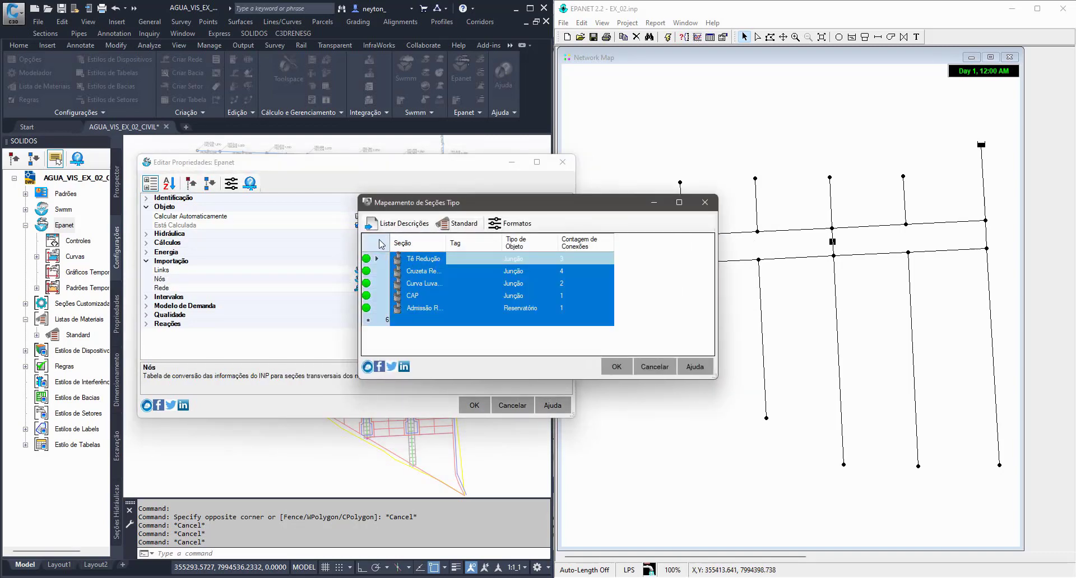
{"action": "key", "text": "Delete"}
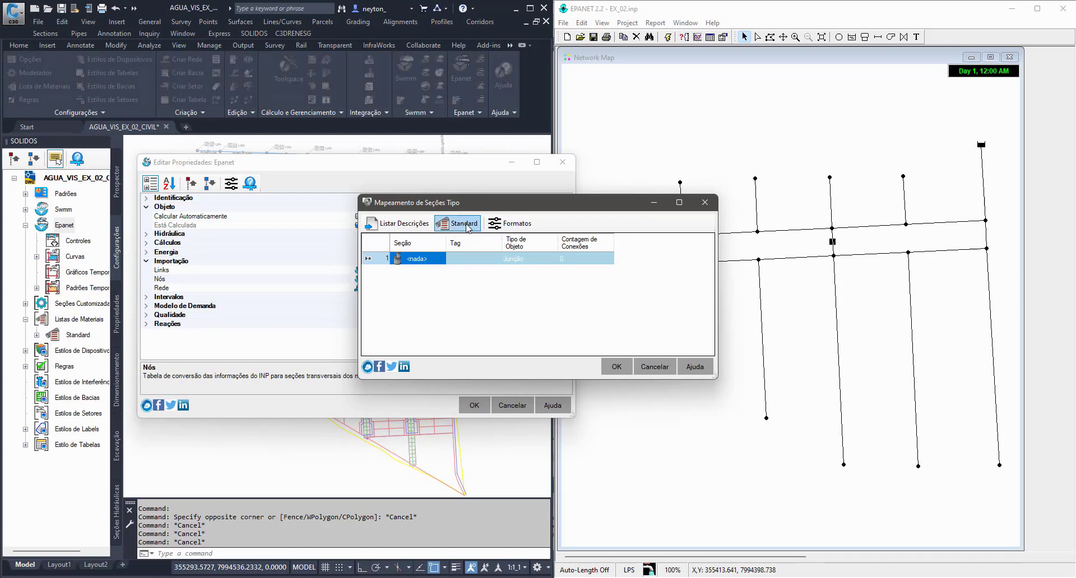
List the node descriptions in the mapping table from the file EX_02.inp.
{"action": "left_click", "coordinate": [417, 225]}
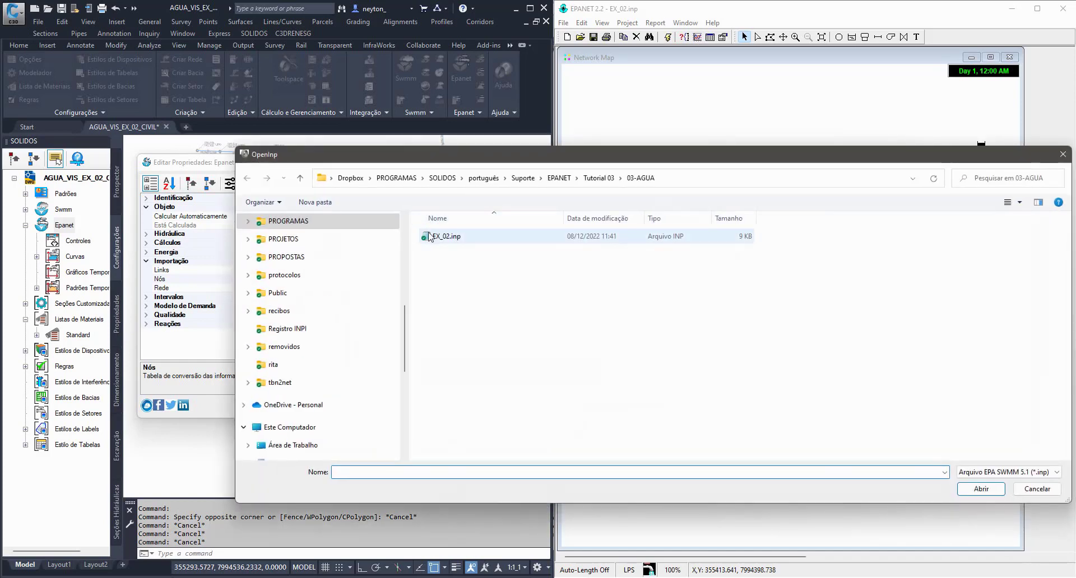
{"action": "left_click", "coordinate": [434, 237]}
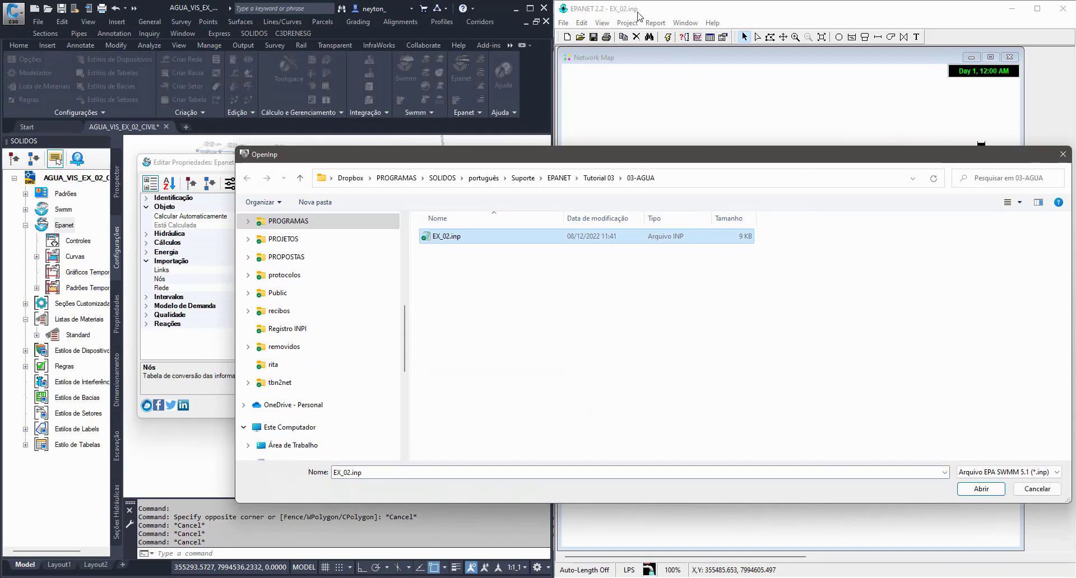
{"action": "left_click", "coordinate": [977, 490]}
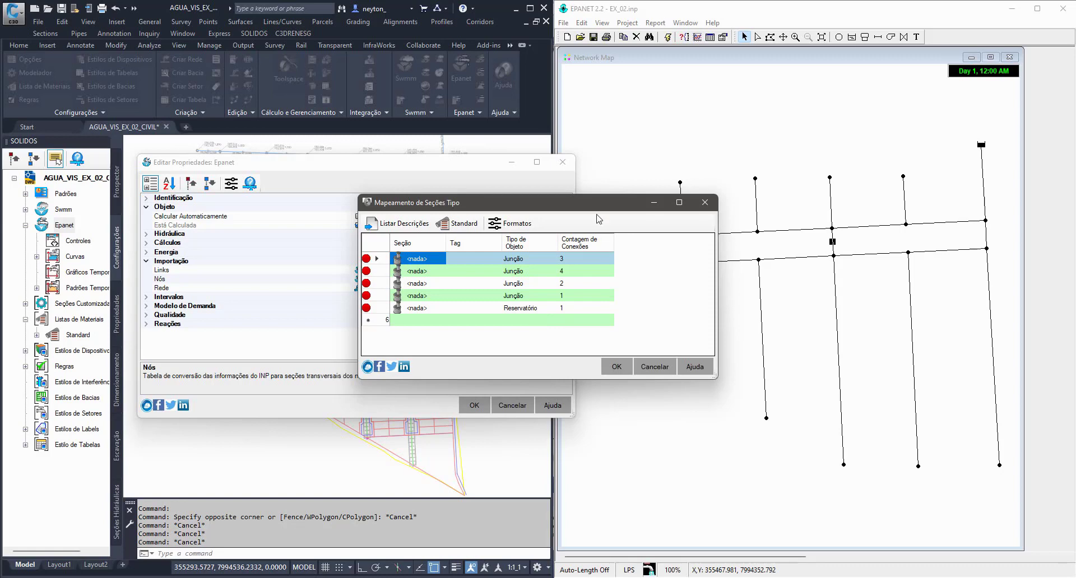
Assign the Tê Redução section to the Junção row with 3 connections.
{"action": "left_click", "coordinate": [589, 259]}
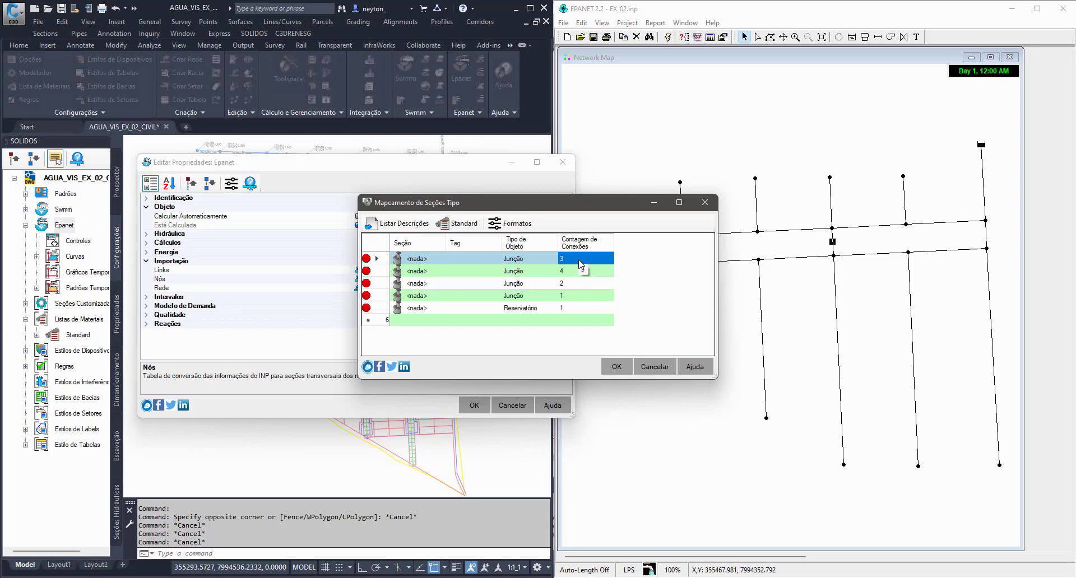
{"action": "double_click", "coordinate": [440, 258]}
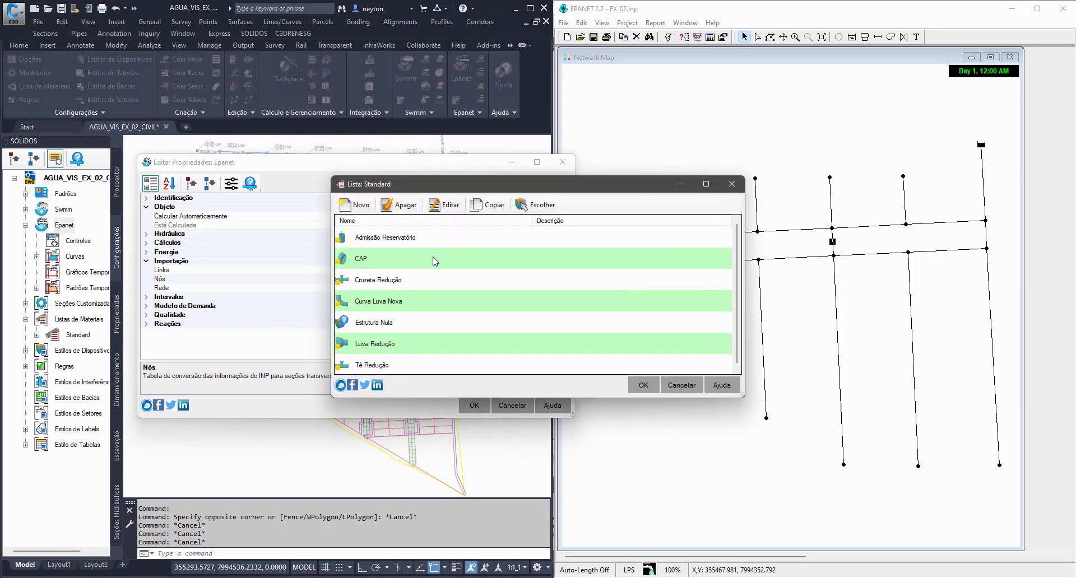
{"action": "scroll", "coordinate": [443, 313], "scroll_direction": "down", "scroll_amount": 1}
{"action": "left_click", "coordinate": [394, 343]}
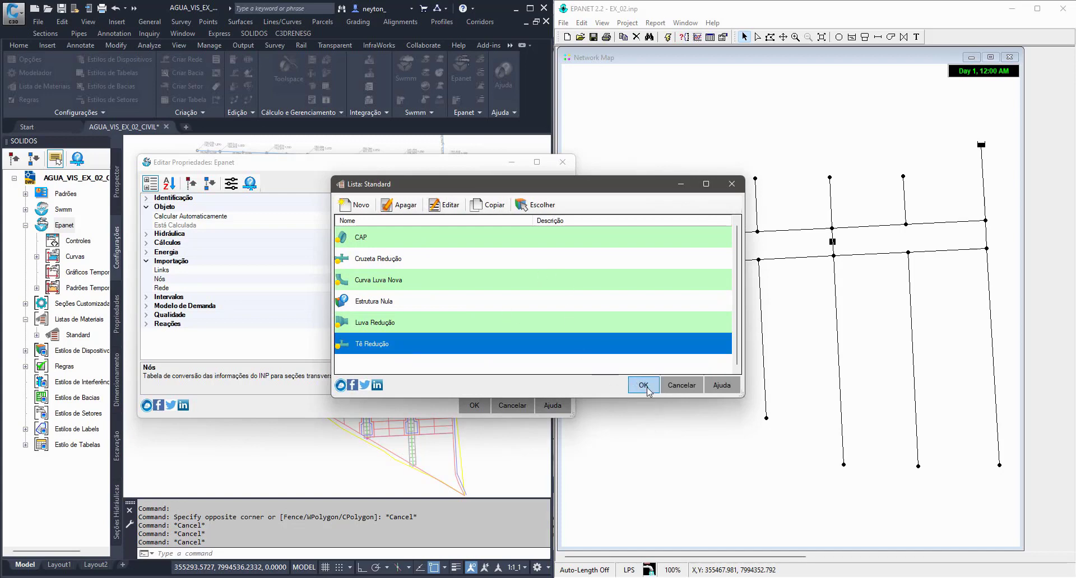
{"action": "left_click", "coordinate": [644, 385]}
Assign the Cruzeta Redução section to the Junção row with 4 connections.
{"action": "left_click", "coordinate": [430, 274]}
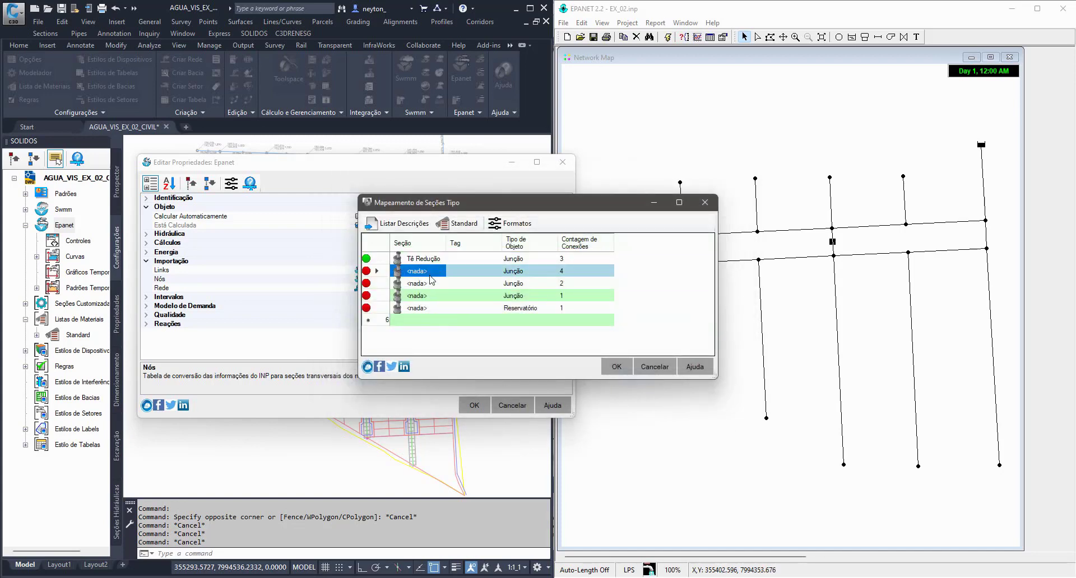
{"action": "double_click", "coordinate": [437, 272]}
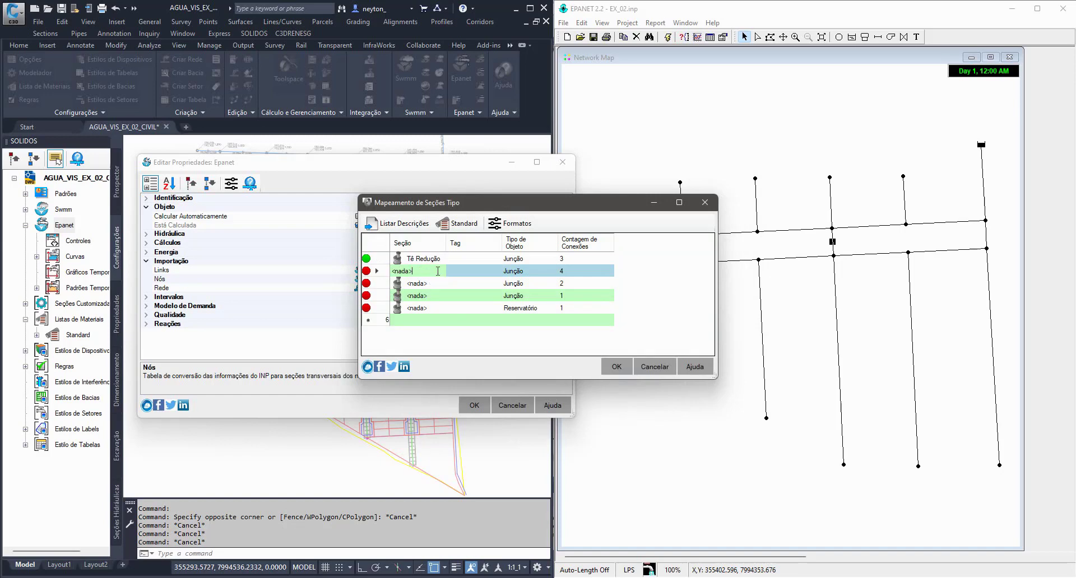
{"action": "scroll", "coordinate": [451, 336], "scroll_direction": "down", "scroll_amount": 1}
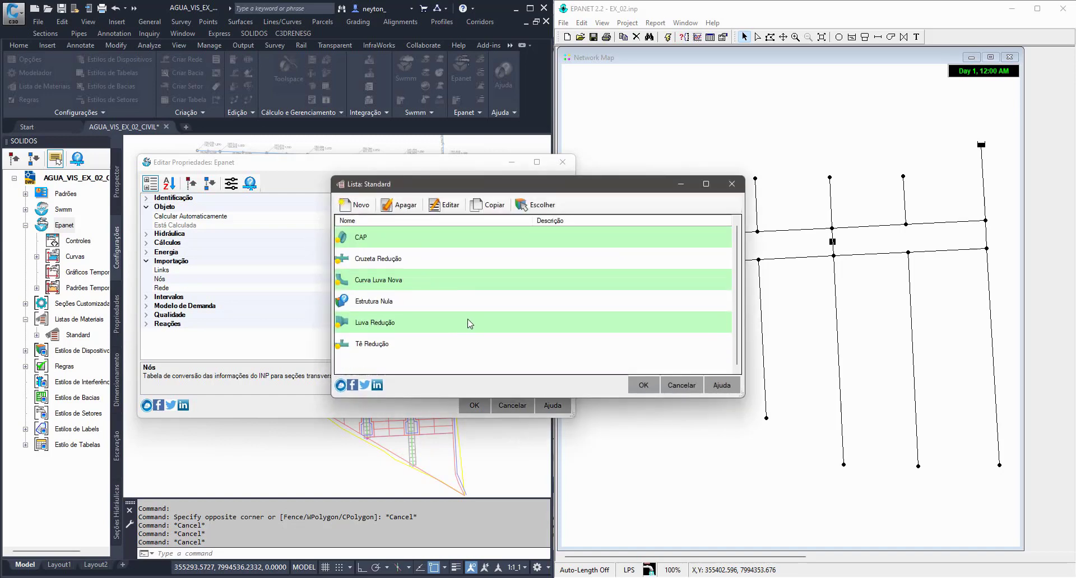
{"action": "left_click", "coordinate": [403, 264]}
{"action": "left_click", "coordinate": [643, 385]}
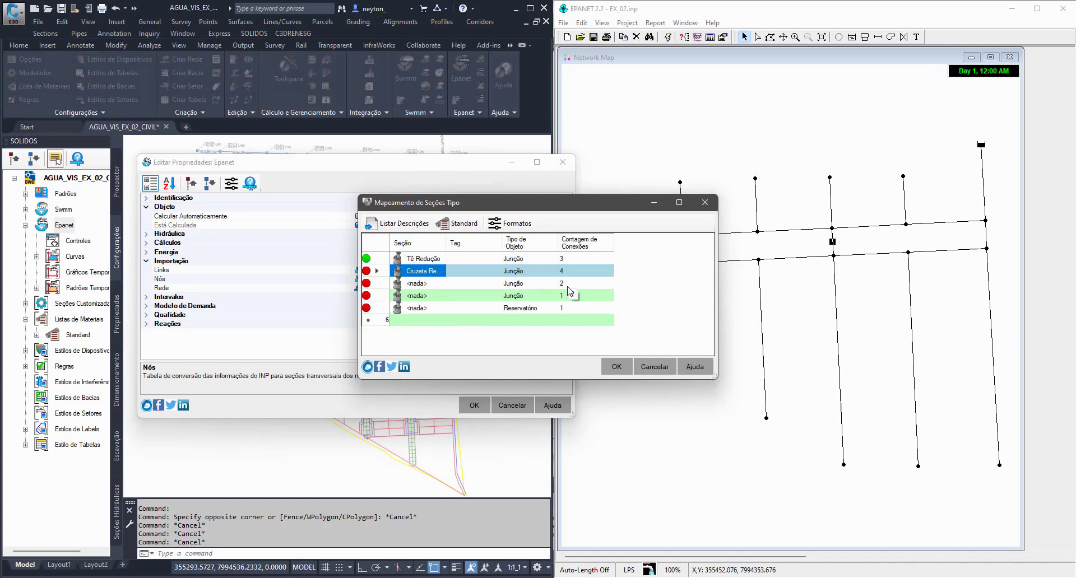
Assign the Curva Luva Nova section to the Junção row with 2 connections.
{"action": "double_click", "coordinate": [434, 289]}
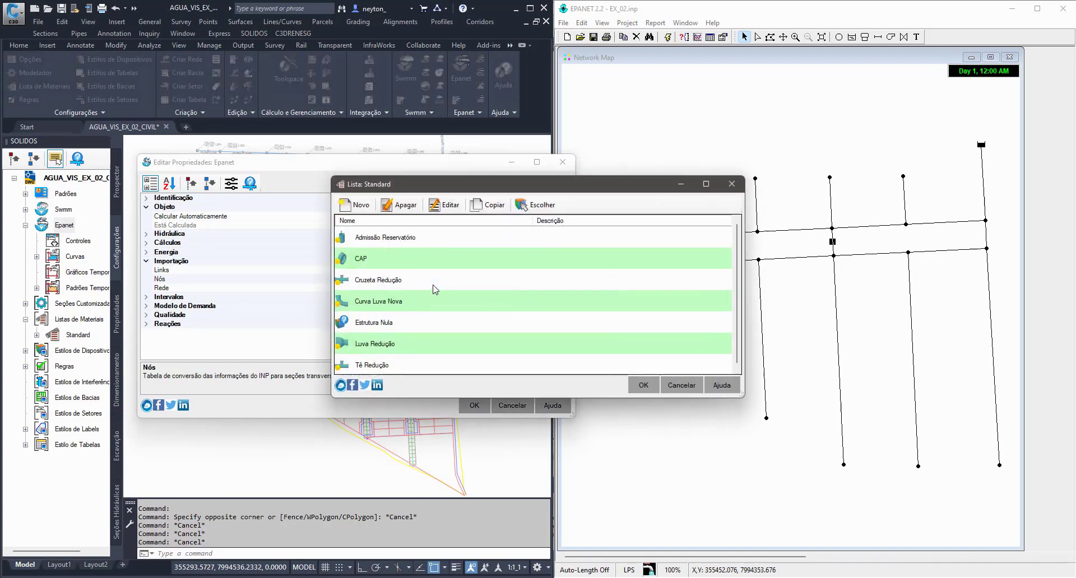
{"action": "left_click", "coordinate": [396, 300]}
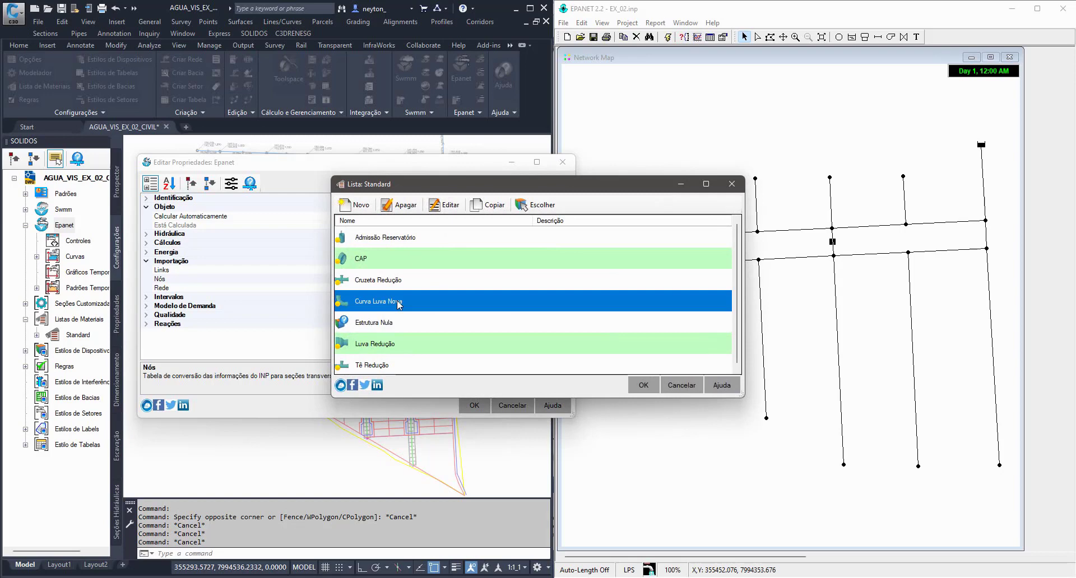
{"action": "left_click", "coordinate": [632, 385]}
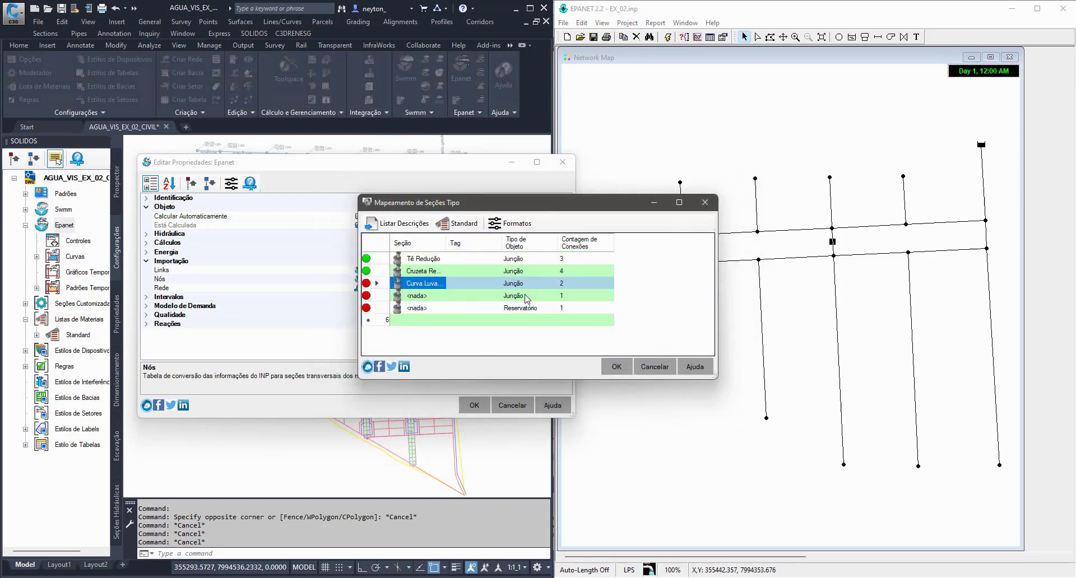
Assign the CAP section to the Junção row with 1 connection.
{"action": "left_click", "coordinate": [575, 298]}
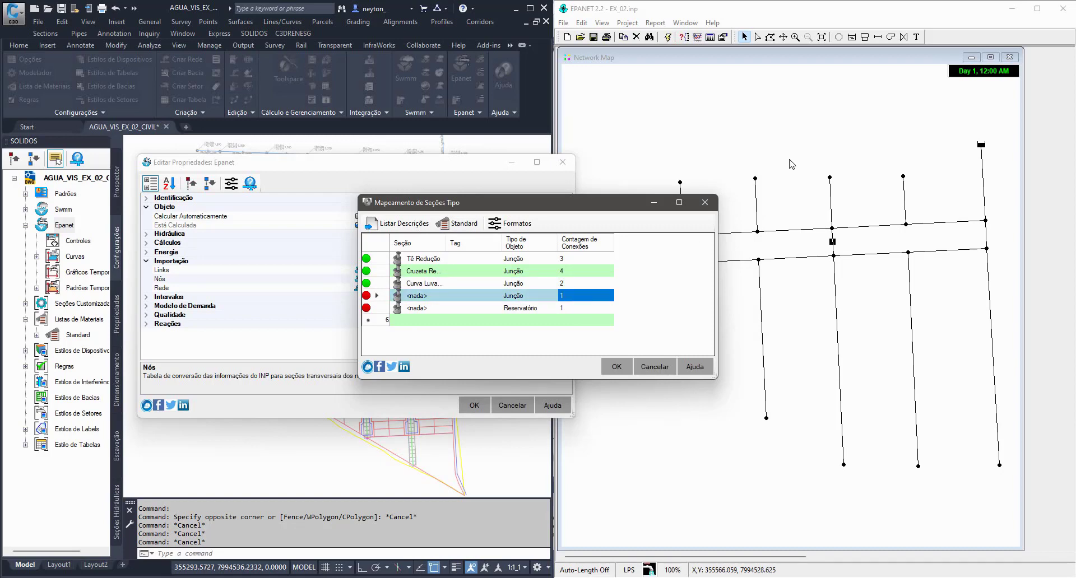
{"action": "mouse_move", "coordinate": [830, 179]}
{"action": "mouse_move", "coordinate": [904, 180]}
{"action": "double_click", "coordinate": [435, 296]}
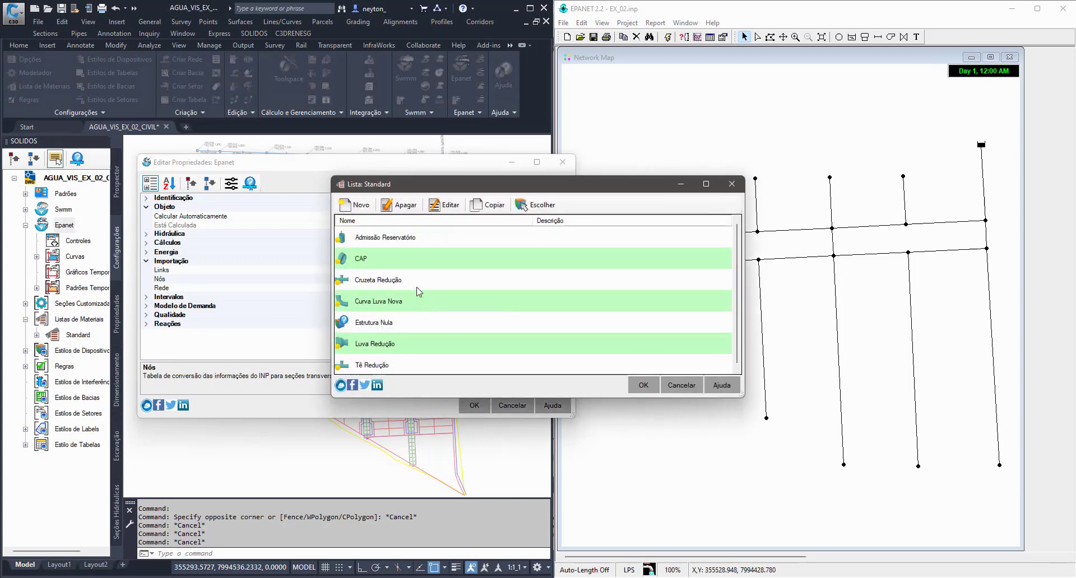
{"action": "left_click", "coordinate": [381, 263]}
{"action": "left_click", "coordinate": [643, 385]}
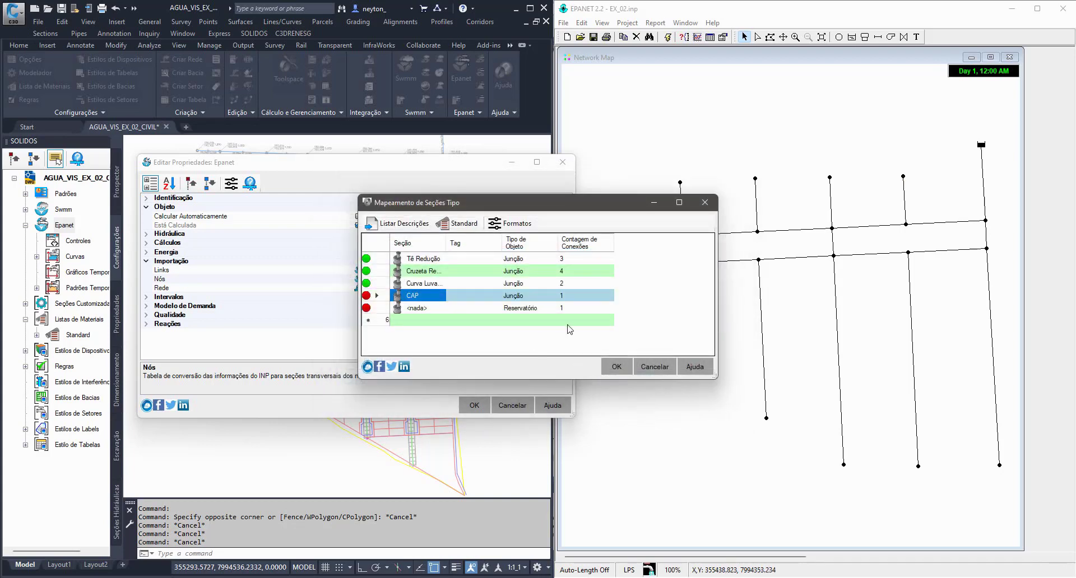
Assign the Admissão Reservatório section to the Reservatório row and accept the node mapping.
{"action": "left_click", "coordinate": [426, 309]}
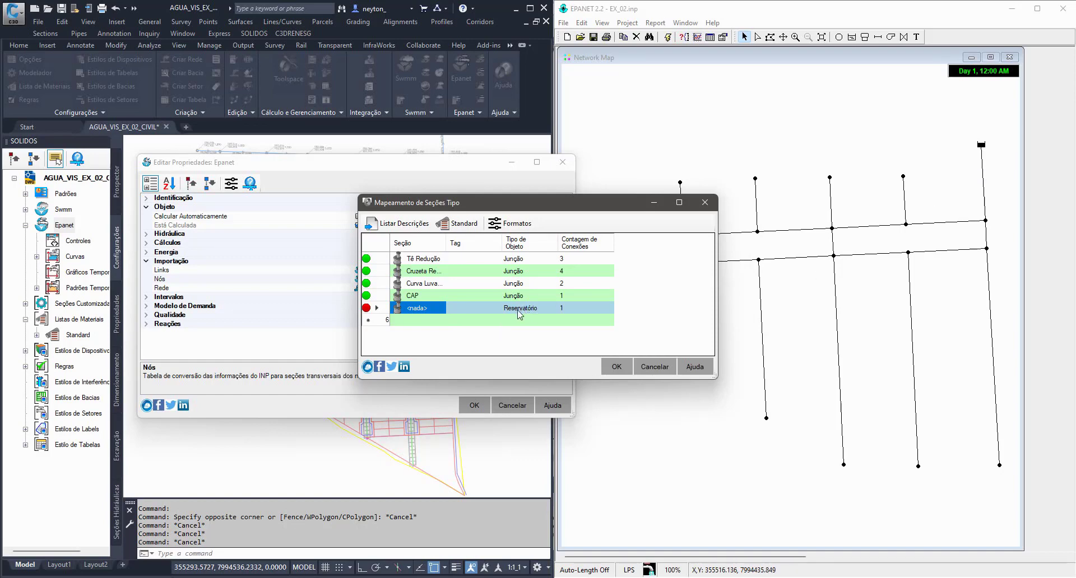
{"action": "double_click", "coordinate": [436, 314]}
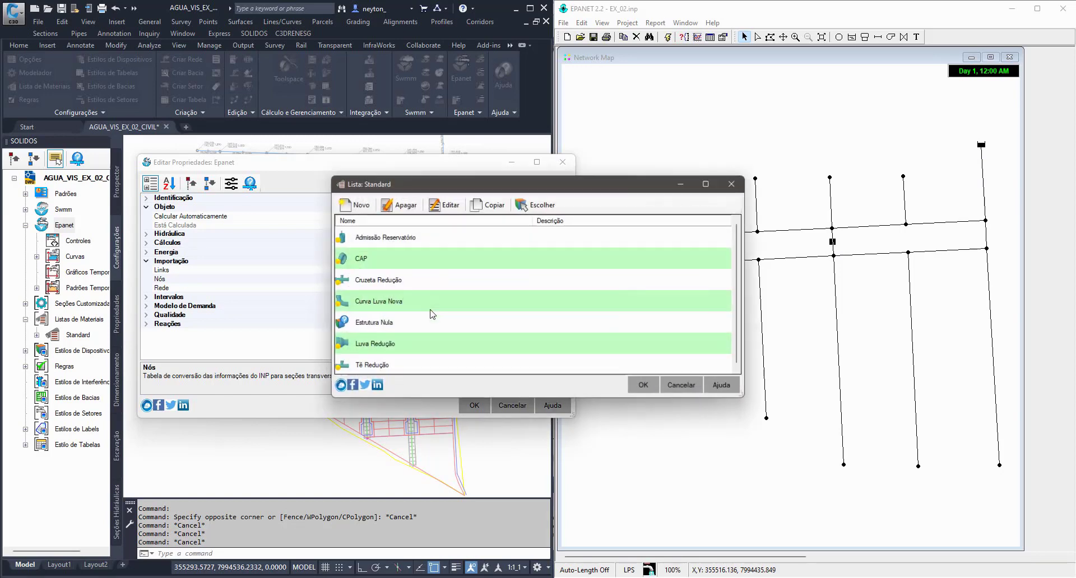
{"action": "left_click", "coordinate": [406, 239]}
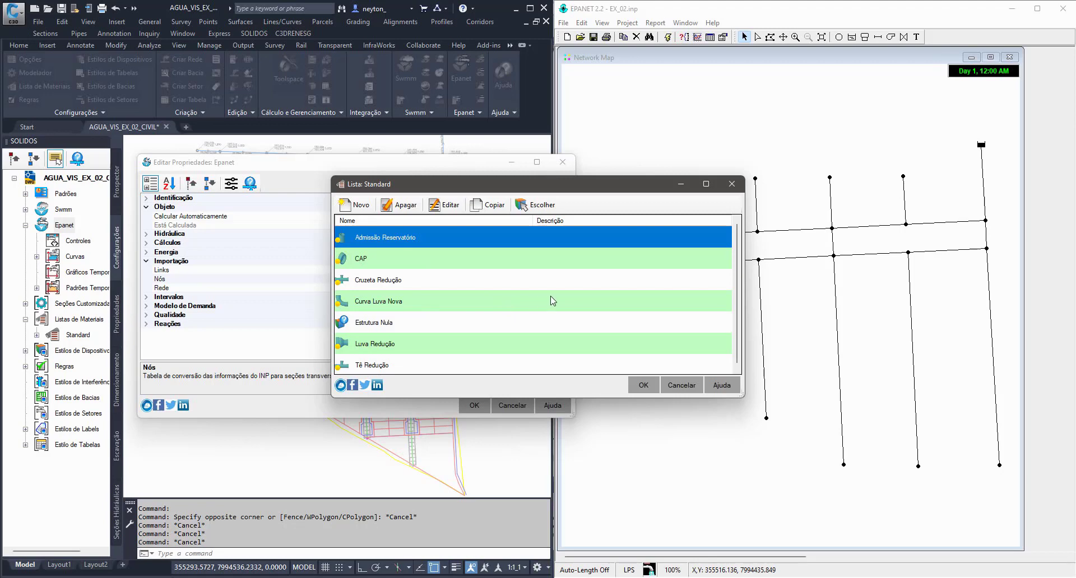
{"action": "scroll", "coordinate": [553, 301], "scroll_direction": "down", "scroll_amount": 1}
{"action": "scroll", "coordinate": [554, 302], "scroll_direction": "up", "scroll_amount": 1}
{"action": "left_click", "coordinate": [643, 385]}
{"action": "left_click", "coordinate": [440, 296]}
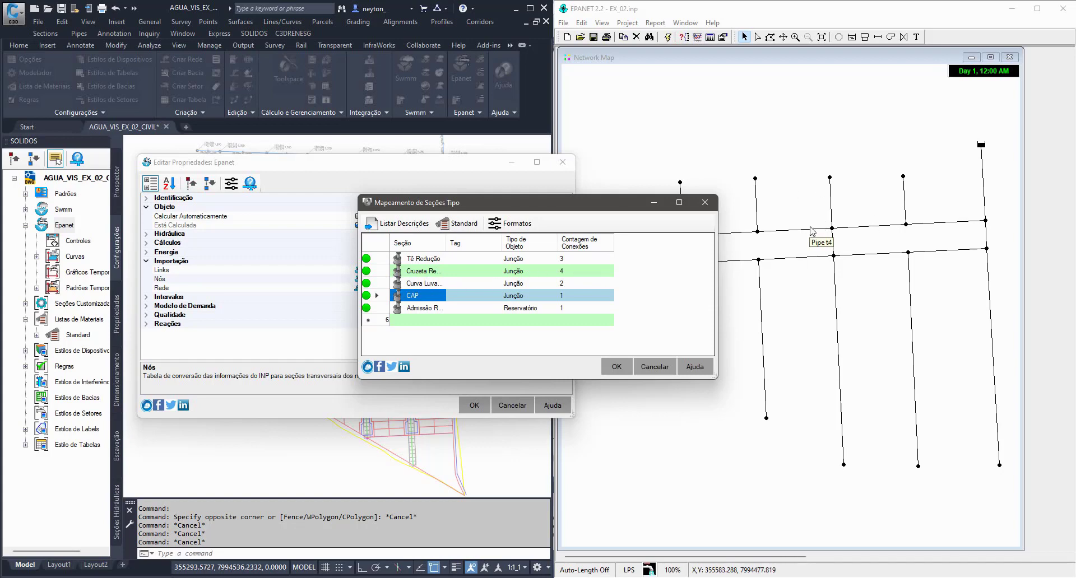
{"action": "left_click", "coordinate": [616, 366]}
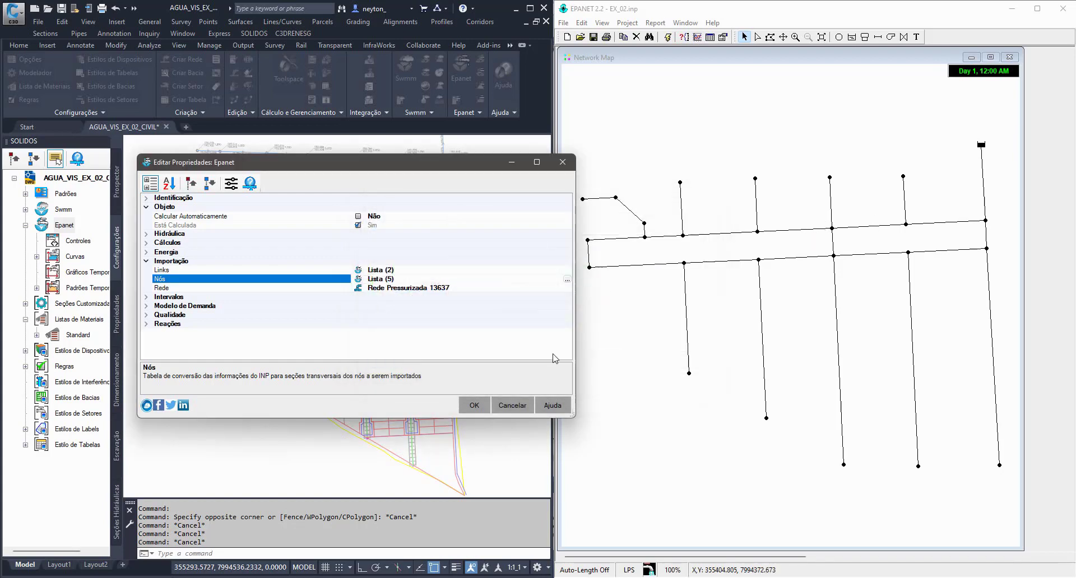
Open the section mapping for the imported links and delete all of its existing rows.
{"action": "left_click", "coordinate": [303, 270]}
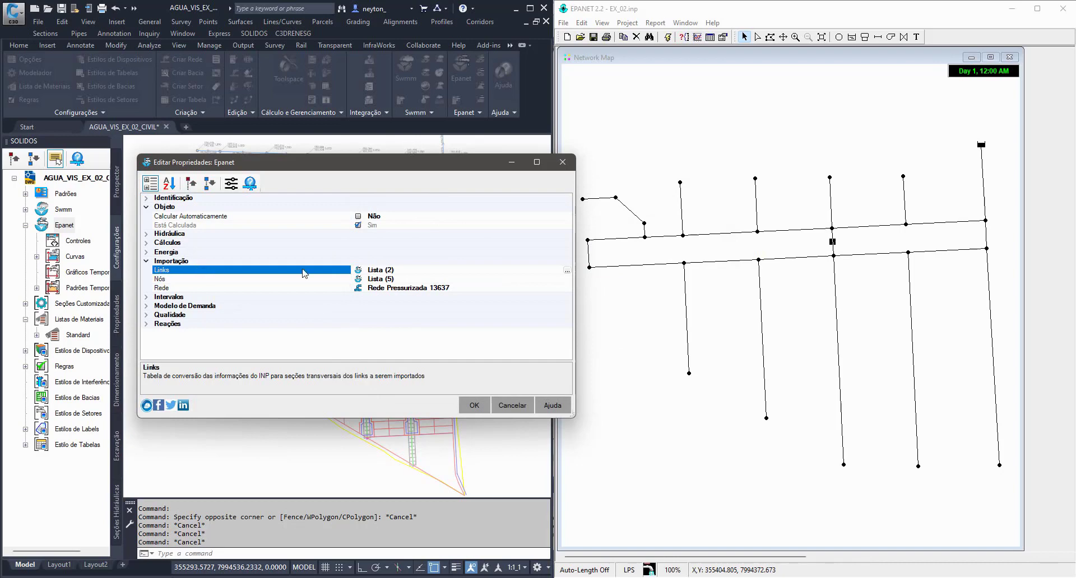
{"action": "left_click", "coordinate": [568, 270]}
{"action": "left_click", "coordinate": [368, 242]}
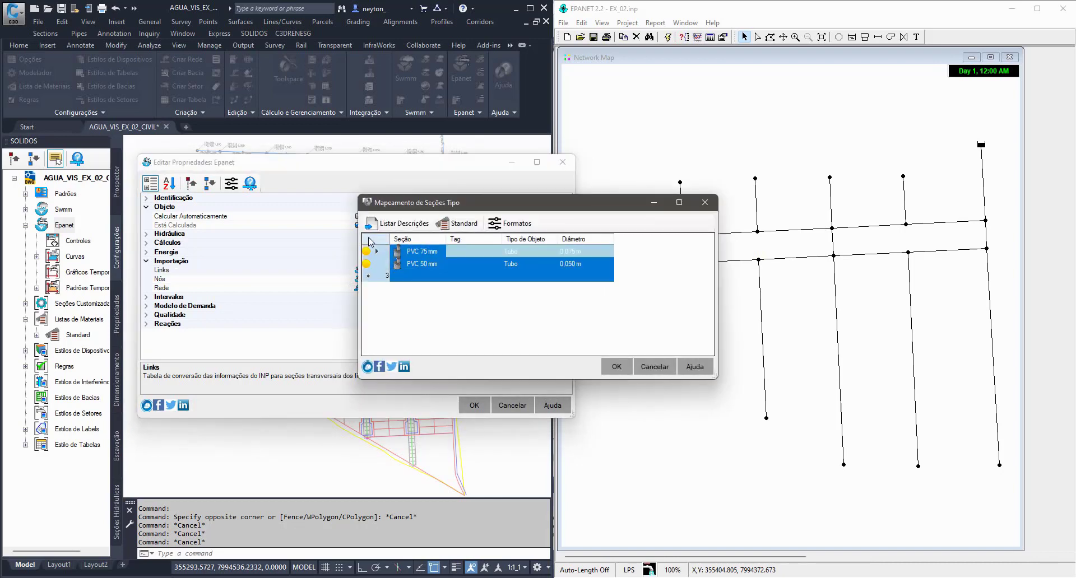
{"action": "key", "text": "Delete"}
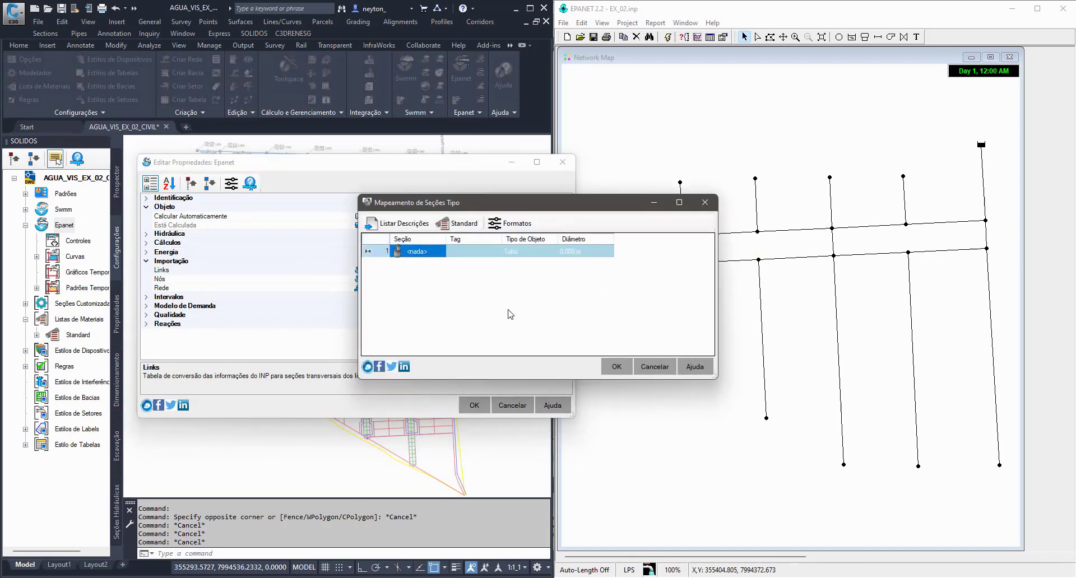
List the link descriptions from EX_02.inp to fill the mapping table.
{"action": "left_click", "coordinate": [399, 223]}
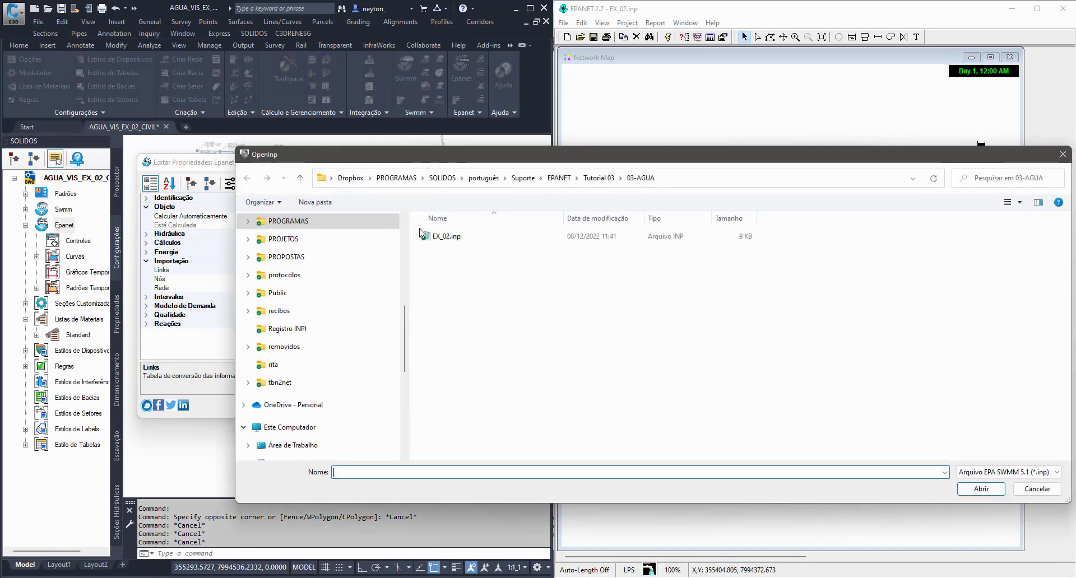
{"action": "left_click", "coordinate": [447, 237]}
{"action": "left_click", "coordinate": [959, 492]}
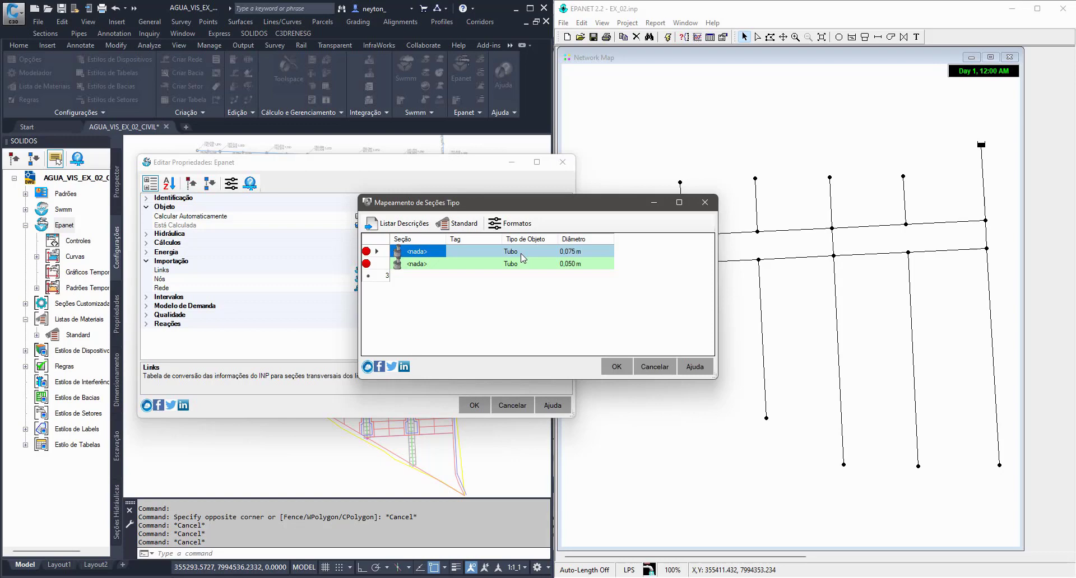
Assign the PVC 75 mm section to the Tubo row with 0,075 m diameter.
{"action": "double_click", "coordinate": [419, 252]}
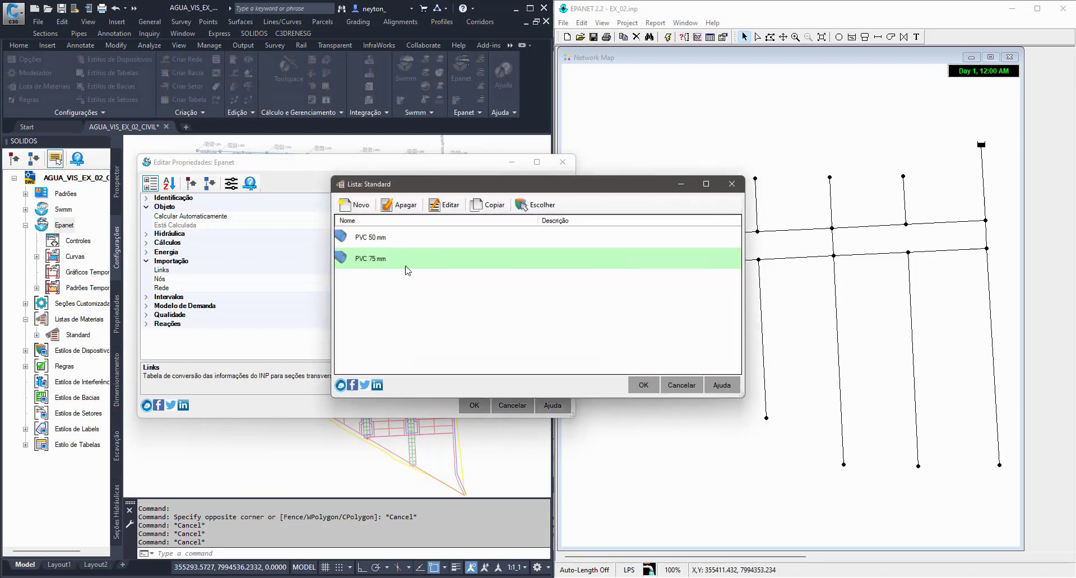
{"action": "left_click_drag", "start_coordinate": [407, 185], "coordinate": [143, 188]}
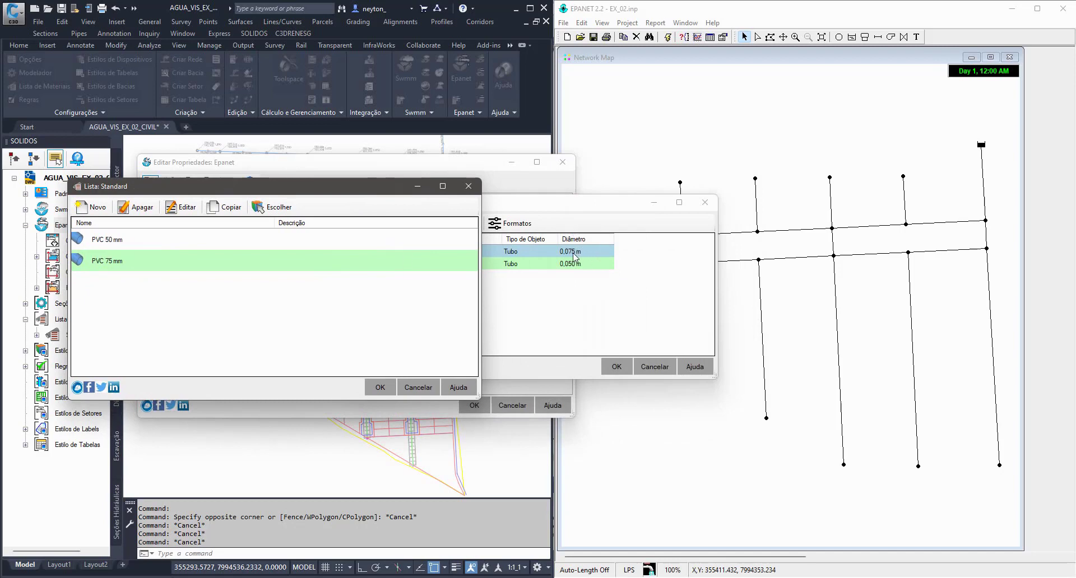
{"action": "left_click", "coordinate": [132, 262]}
{"action": "left_click", "coordinate": [380, 387]}
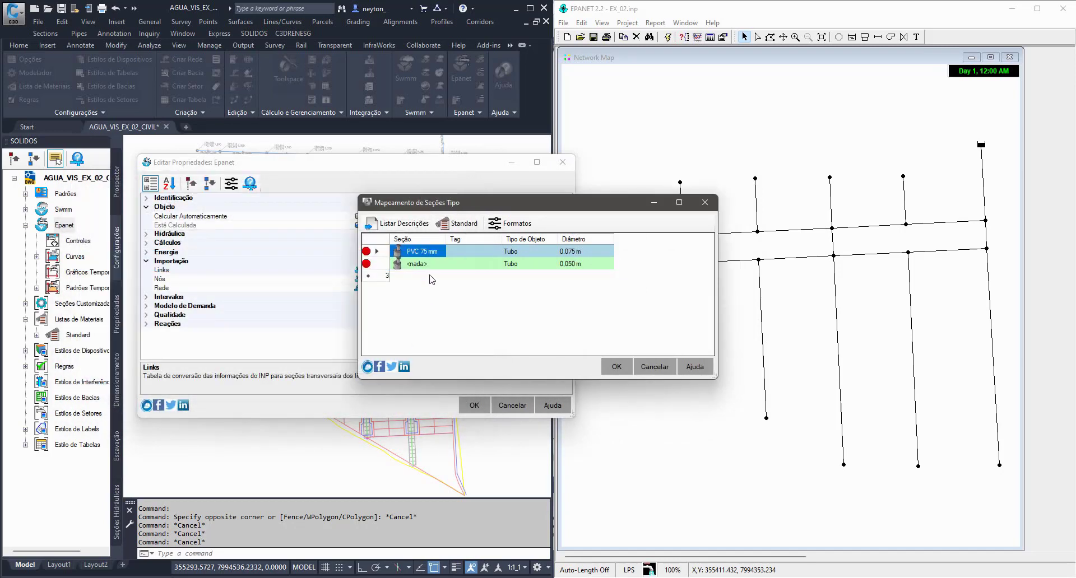
Assign the PVC 50 mm section to the Tubo row with 0,050 m diameter.
{"action": "left_click", "coordinate": [426, 264]}
{"action": "left_click", "coordinate": [426, 263]}
{"action": "left_click", "coordinate": [134, 240]}
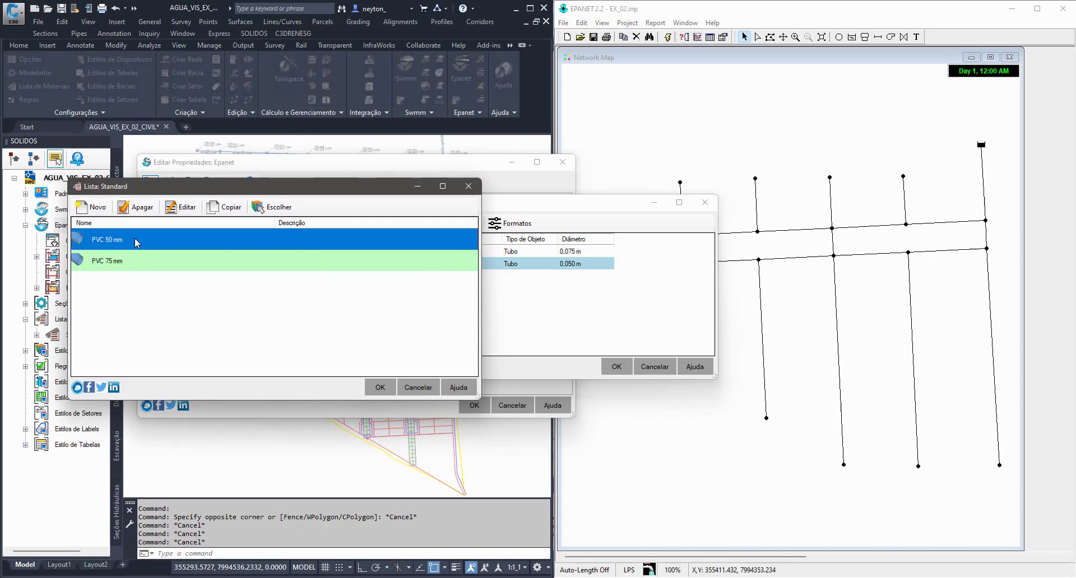
{"action": "left_click", "coordinate": [380, 388]}
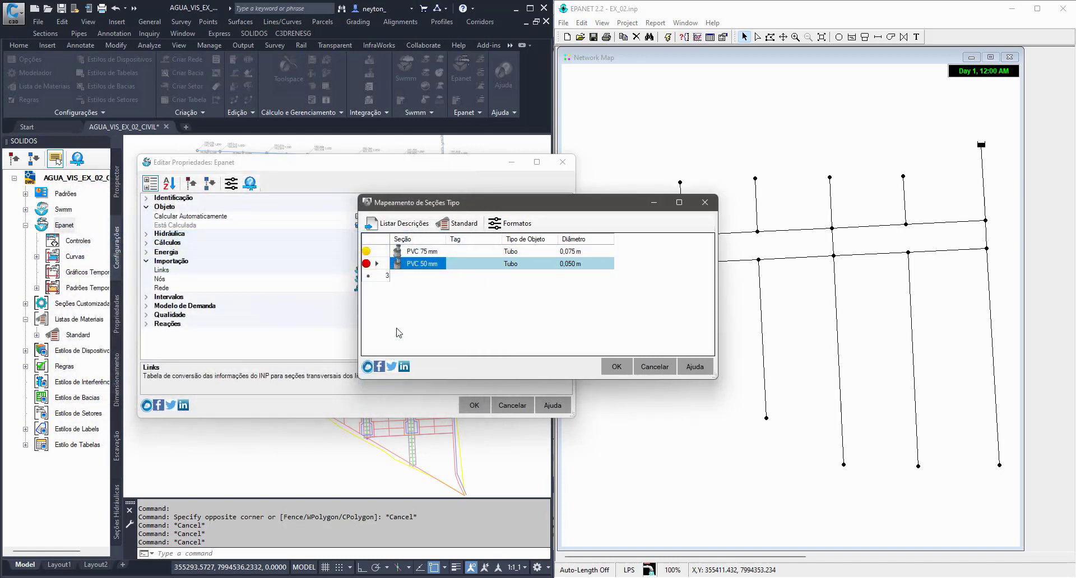
{"action": "left_click", "coordinate": [433, 251]}
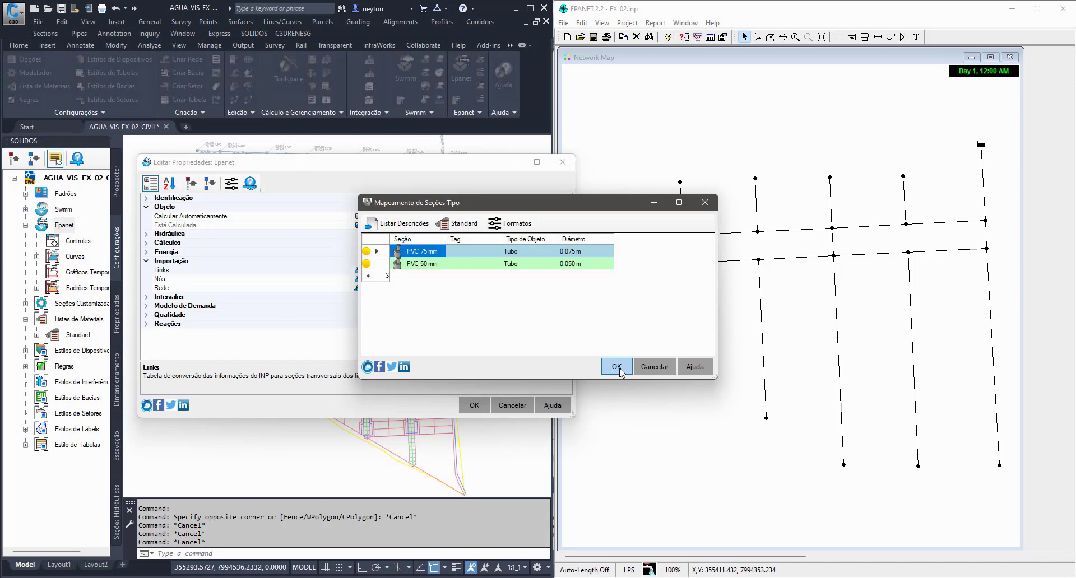
Switch to EPANET and inspect the Tag property of the short pipe linking the two main lines, then close its properties.
{"action": "double_click", "coordinate": [833, 246]}
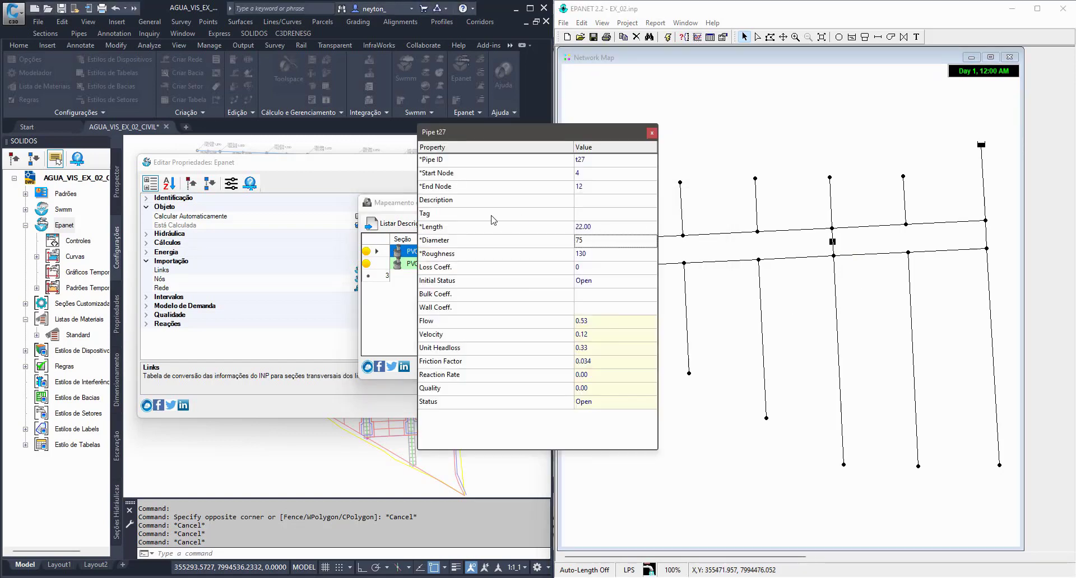
{"action": "left_click", "coordinate": [464, 215]}
{"action": "left_click", "coordinate": [594, 214]}
{"action": "left_click", "coordinate": [652, 133]}
Return to the SOLIDOS link mapping, check its Tag column and accept the section mapping.
{"action": "left_click", "coordinate": [477, 248]}
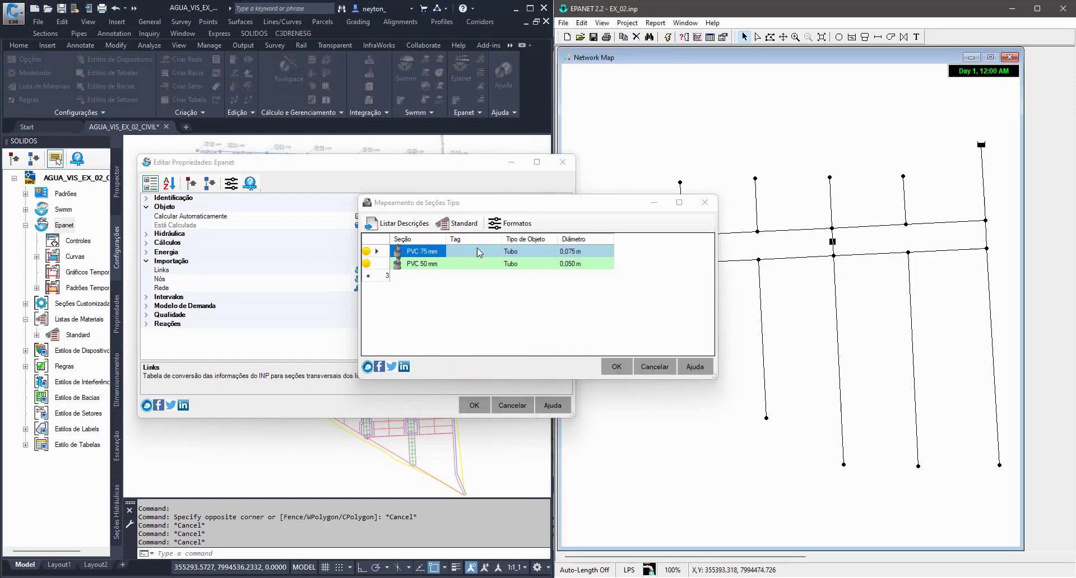
{"action": "left_click", "coordinate": [477, 252]}
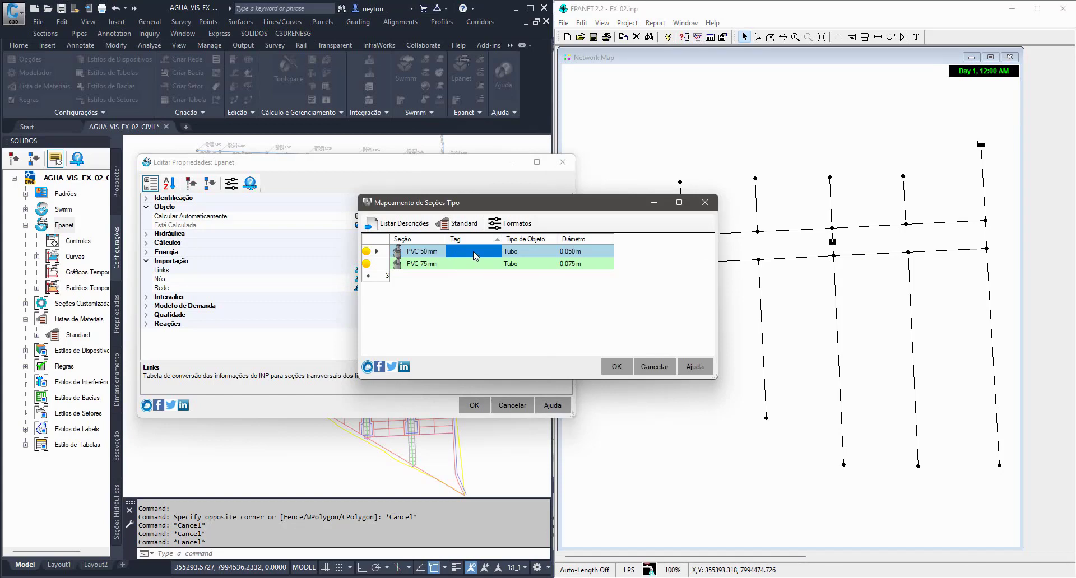
{"action": "left_click", "coordinate": [426, 254]}
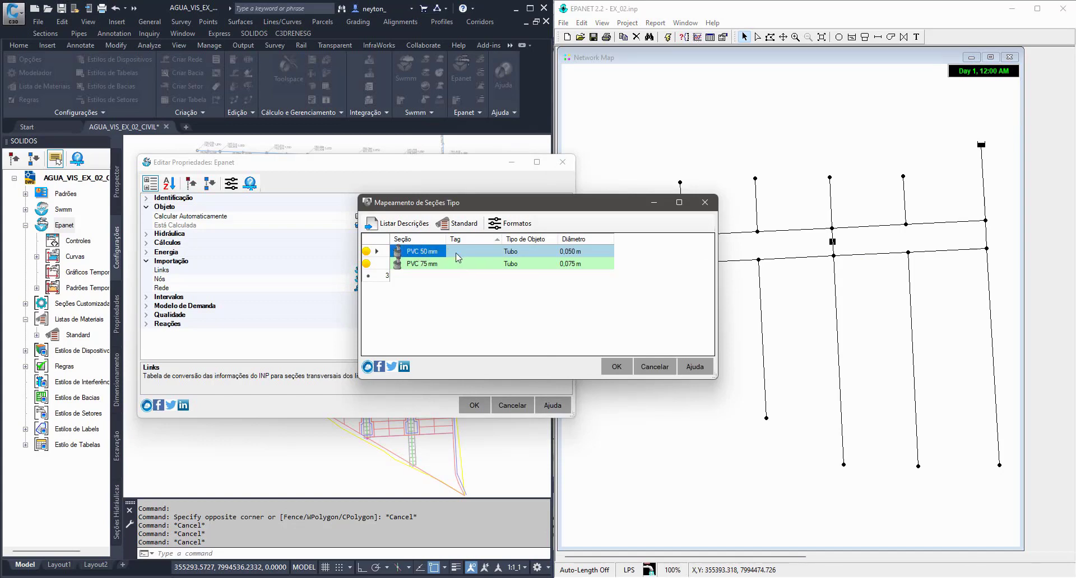
{"action": "left_click", "coordinate": [468, 255]}
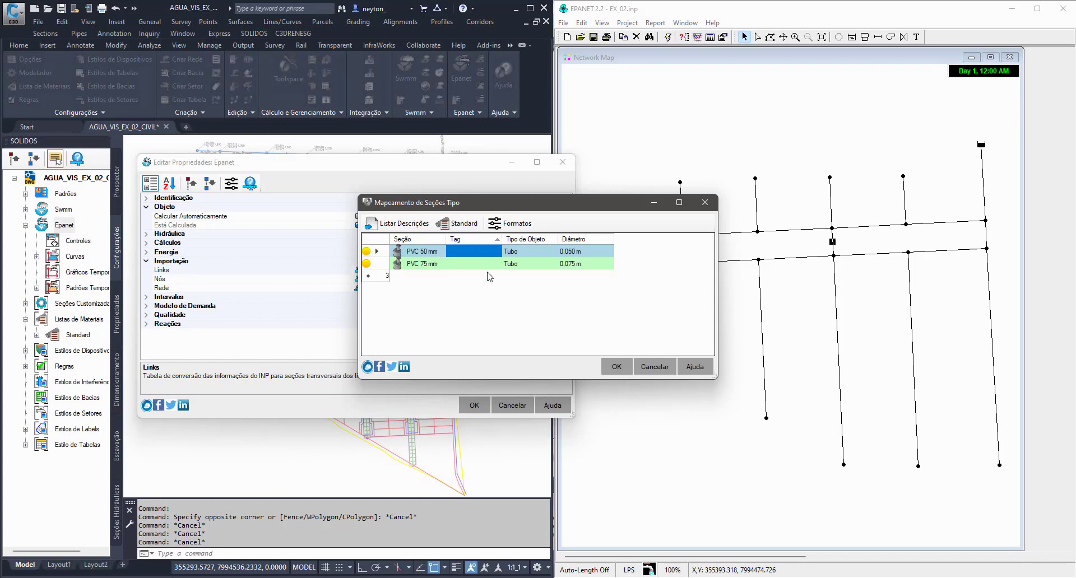
{"action": "left_click", "coordinate": [617, 367]}
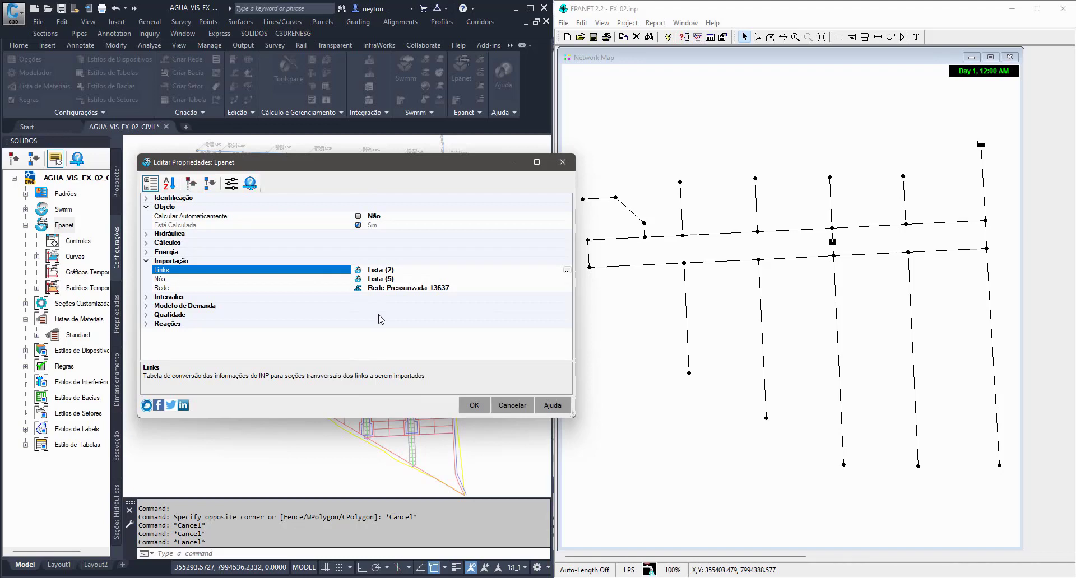
Review the Rede, Nós and Links import settings and accept the Epanet properties.
{"action": "left_click", "coordinate": [385, 289]}
{"action": "key", "text": "ctrl+a"}
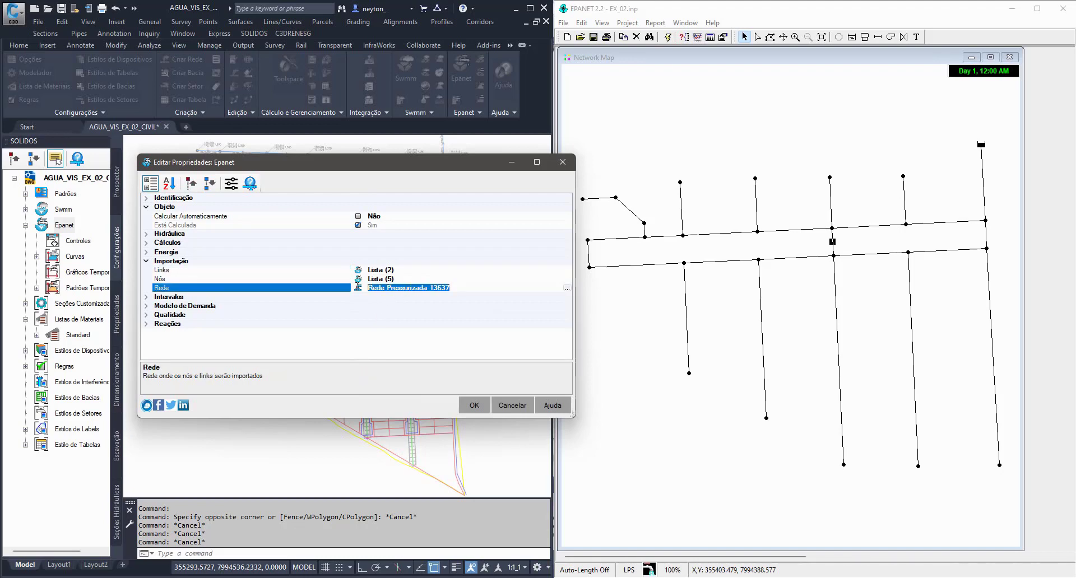
{"action": "left_click", "coordinate": [344, 282]}
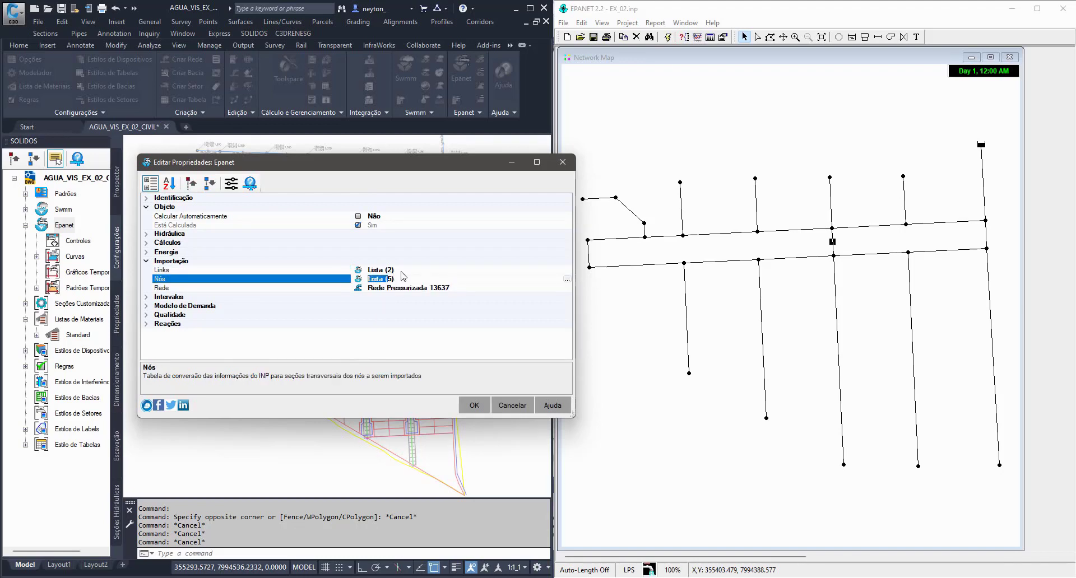
{"action": "left_click", "coordinate": [404, 273]}
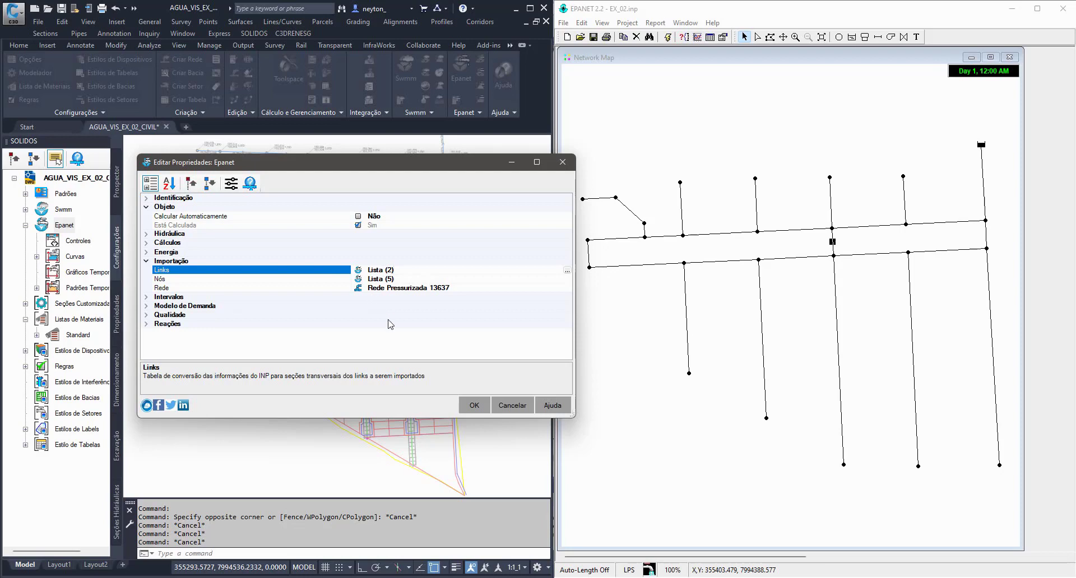
{"action": "left_click", "coordinate": [474, 405]}
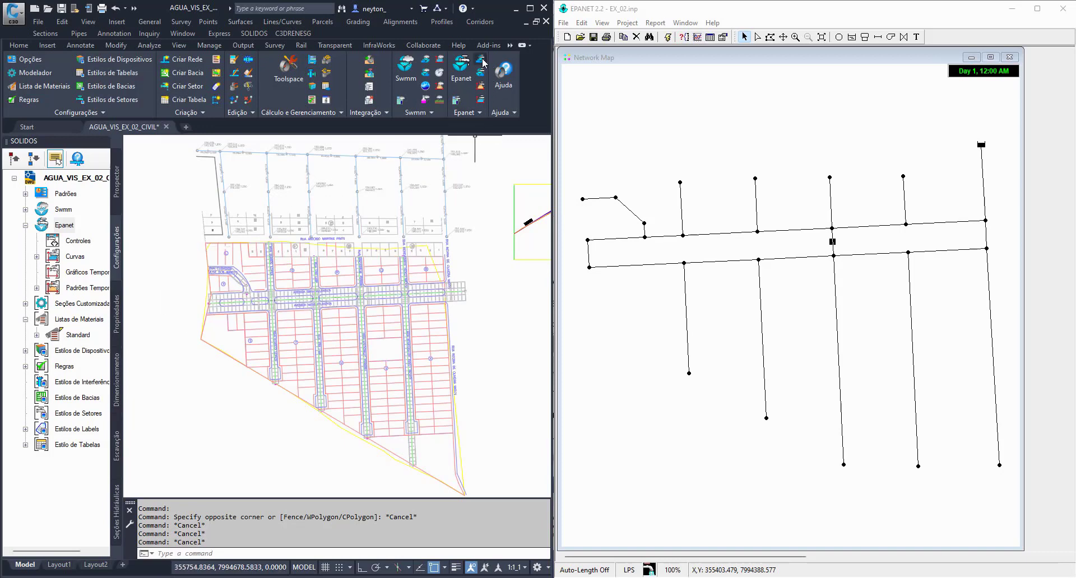
Import EX_02.inp into the drawing with Importar Epanet, accepting the configured import properties.
{"action": "left_click", "coordinate": [471, 114]}
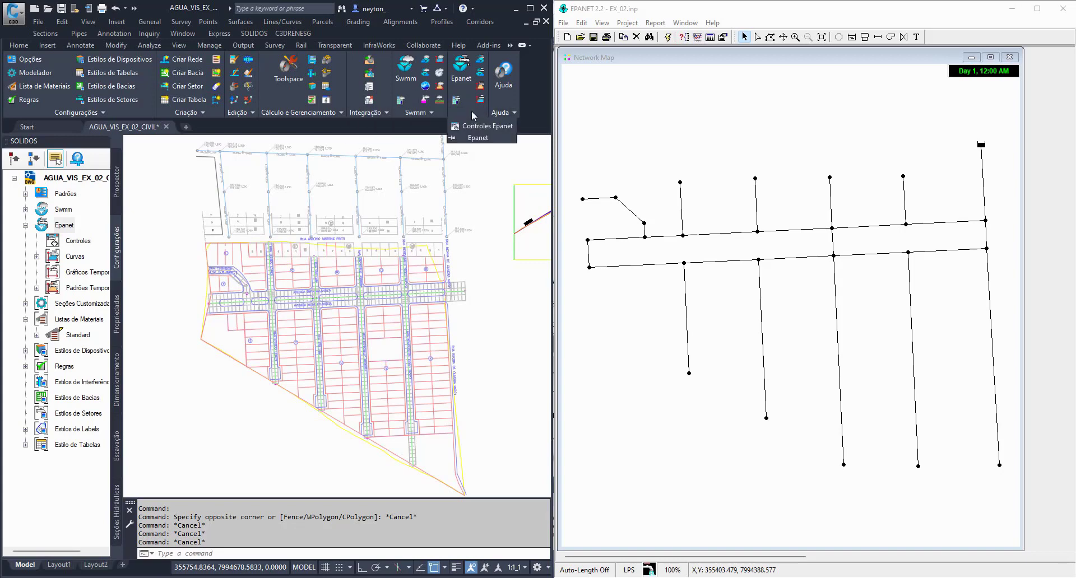
{"action": "left_click", "coordinate": [530, 8]}
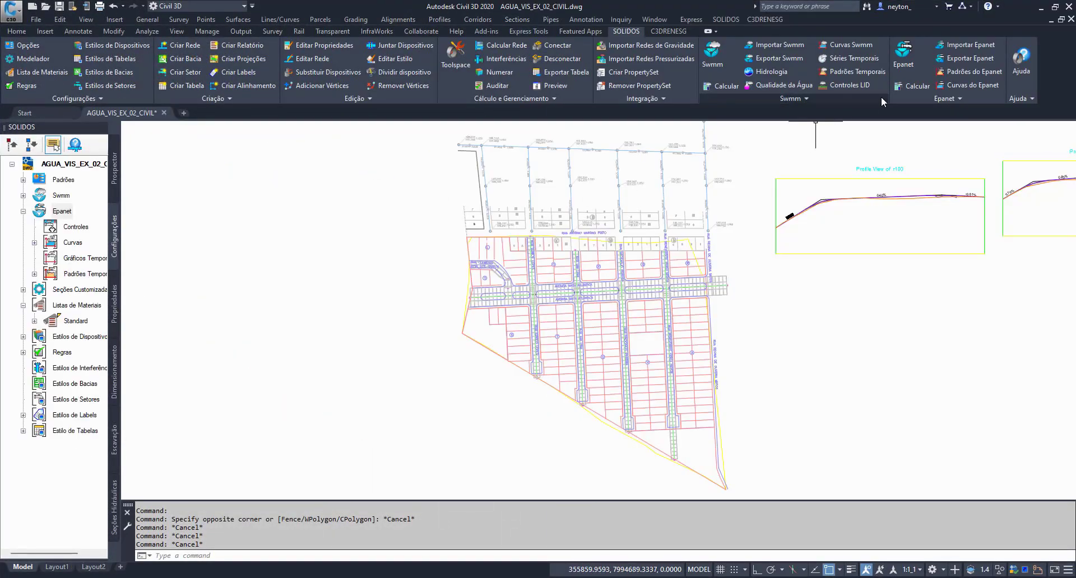
{"action": "left_click", "coordinate": [991, 51]}
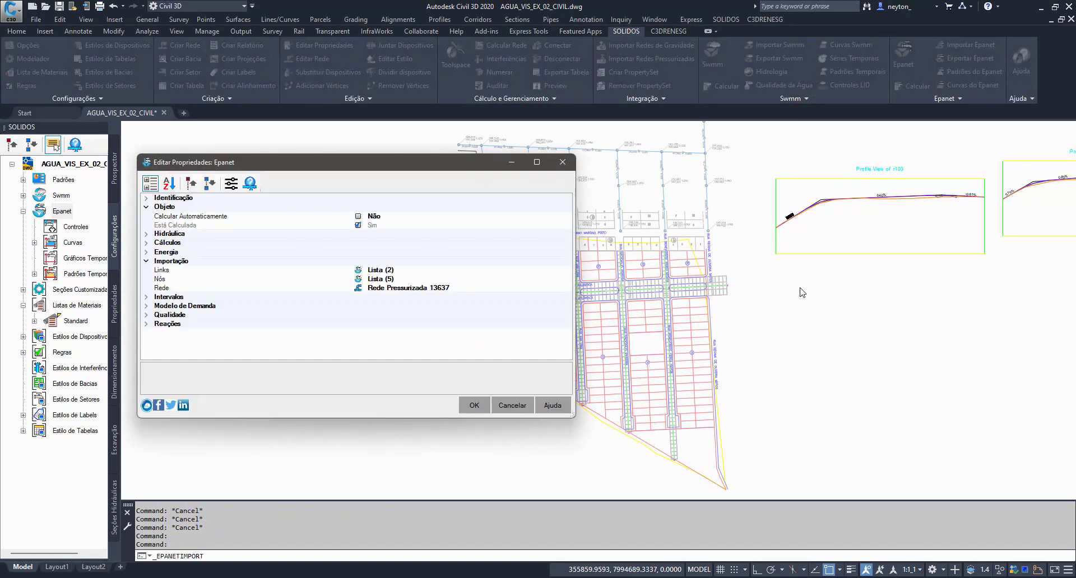
{"action": "left_click_drag", "start_coordinate": [344, 166], "coordinate": [522, 166]}
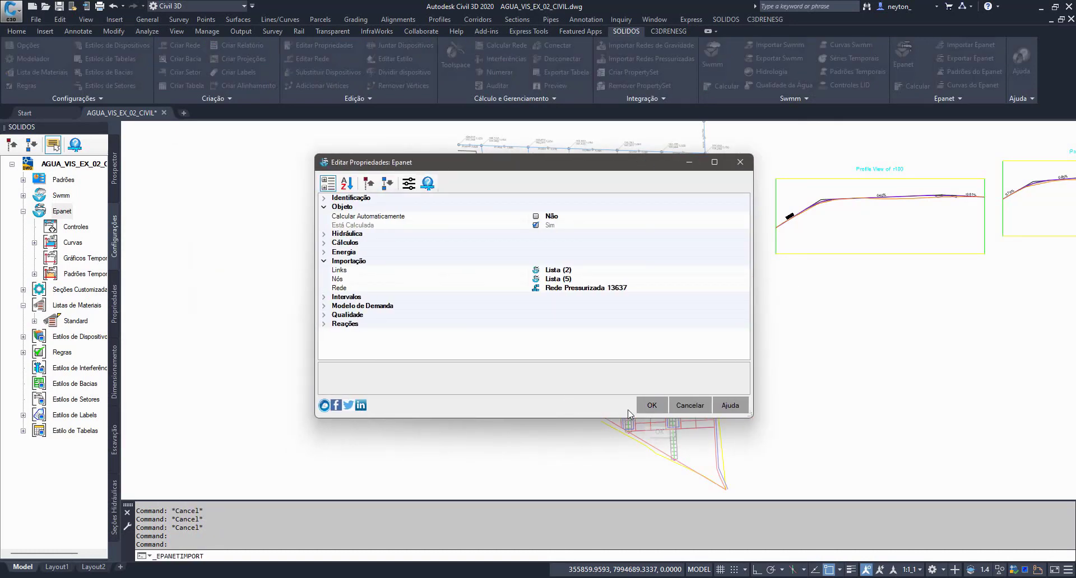
{"action": "left_click", "coordinate": [644, 408]}
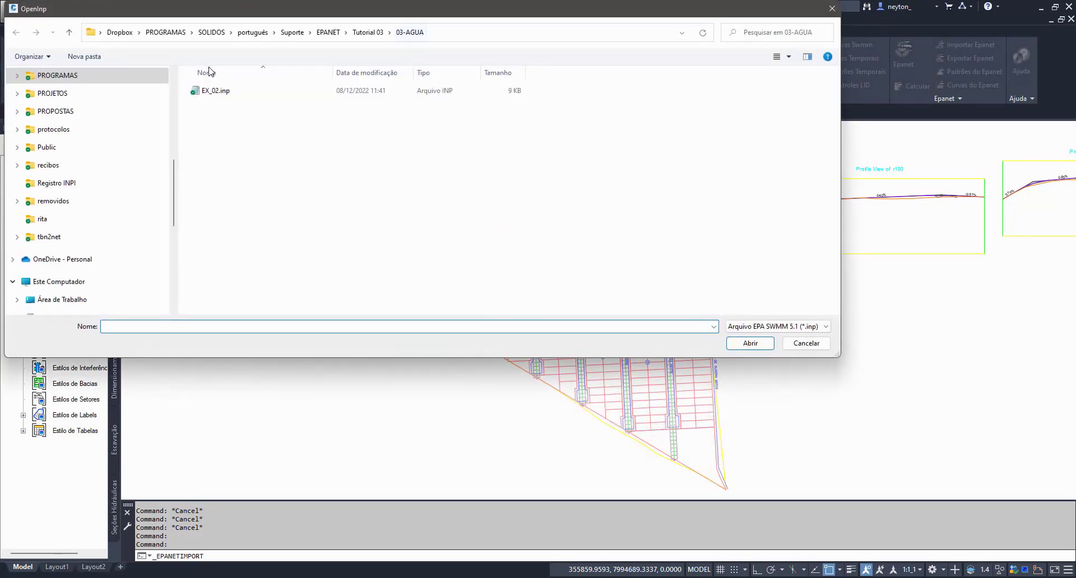
{"action": "left_click", "coordinate": [213, 90]}
{"action": "left_click", "coordinate": [751, 343]}
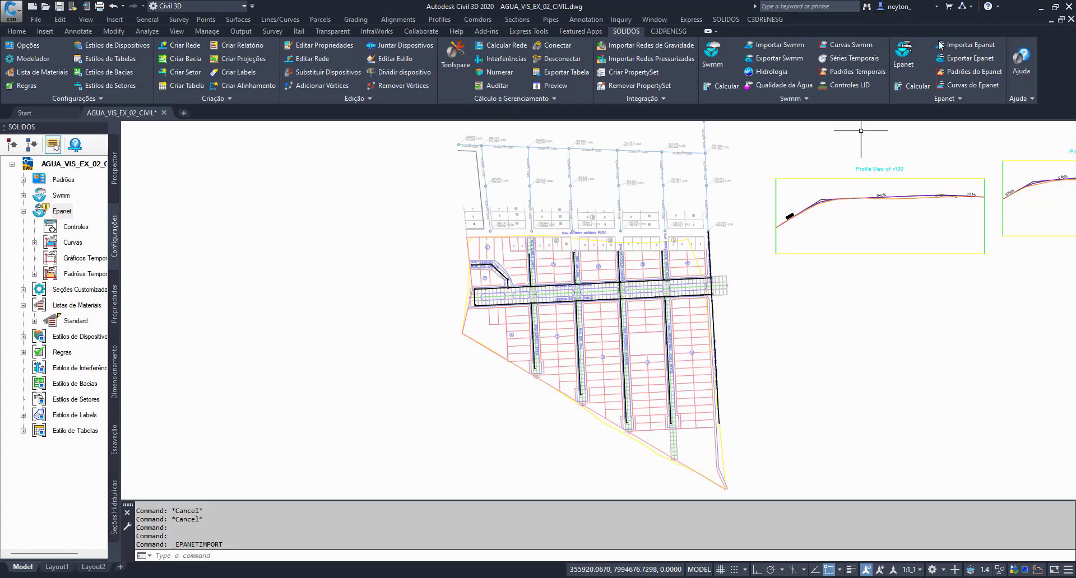
Set Civil 3D beside EPANET, select the imported pressurized network's objects in the drawing and open them in the 3D preview.
{"action": "left_click", "coordinate": [1054, 6]}
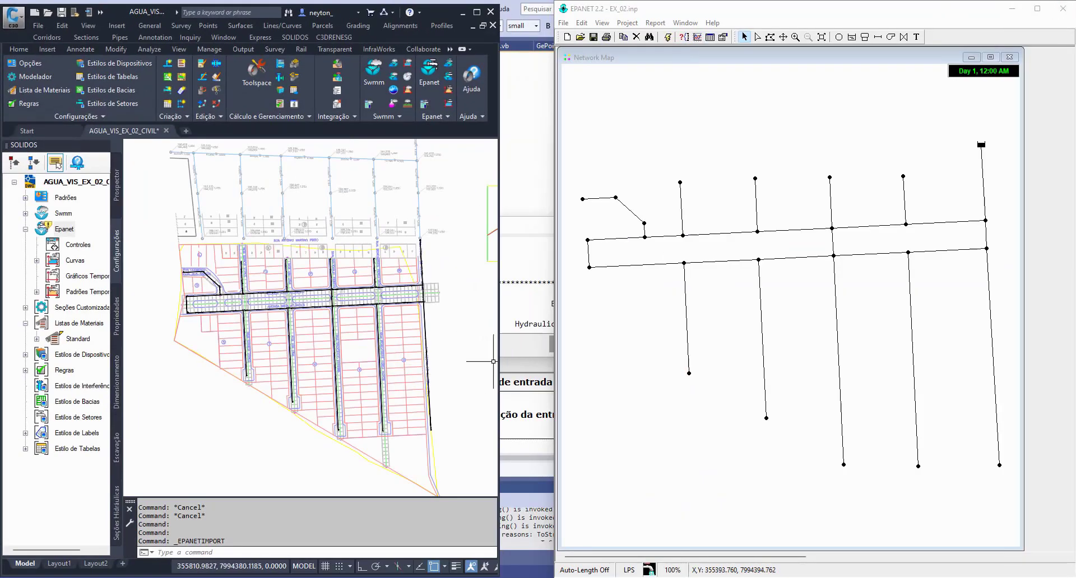
{"action": "left_click_drag", "start_coordinate": [498, 356], "coordinate": [535, 352]}
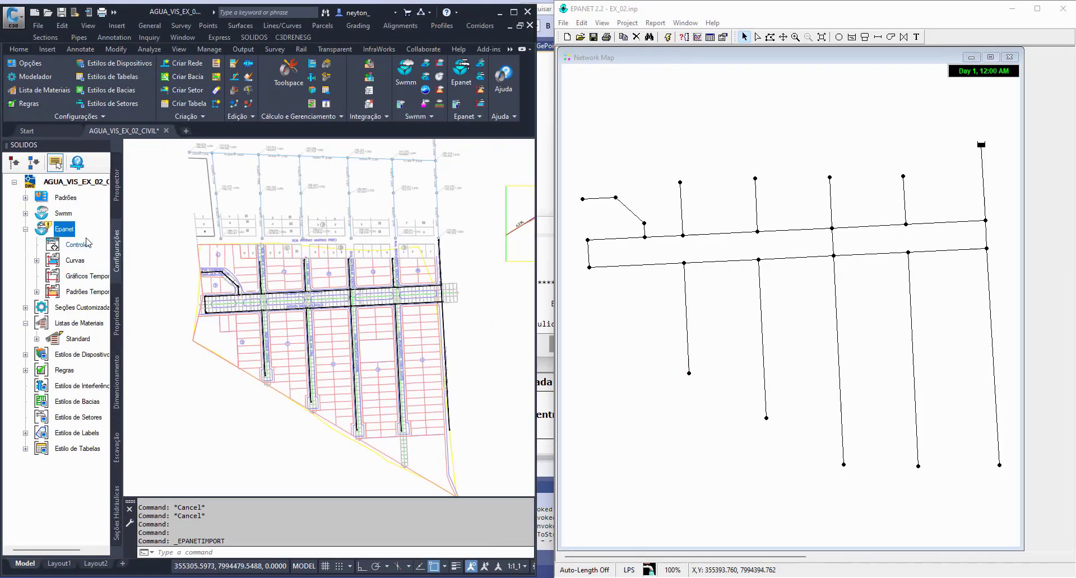
{"action": "left_click", "coordinate": [116, 186]}
{"action": "right_click", "coordinate": [78, 262]}
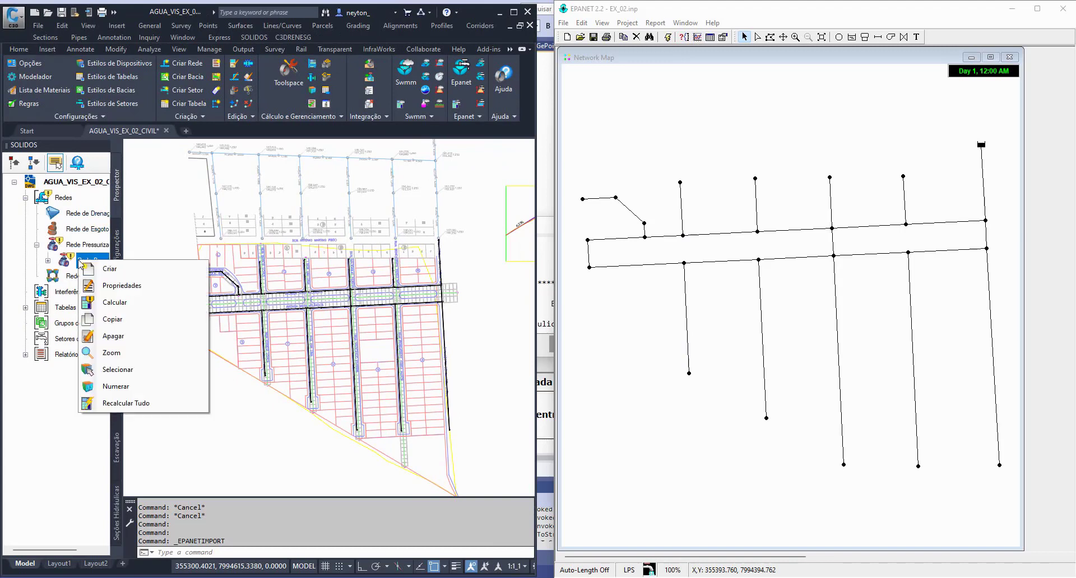
{"action": "left_click", "coordinate": [150, 368]}
{"action": "right_click", "coordinate": [204, 396]}
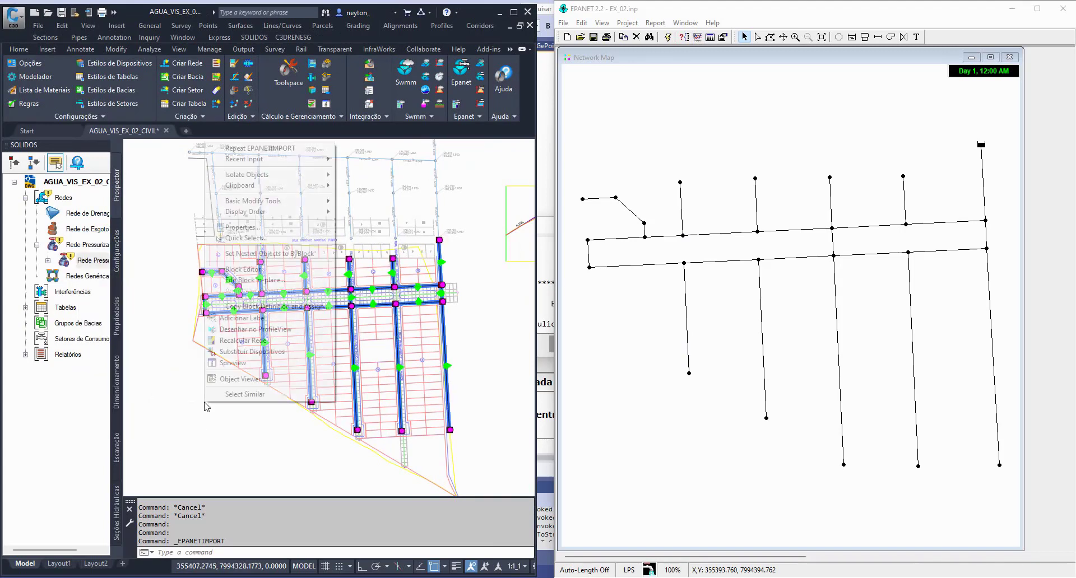
{"action": "left_click", "coordinate": [240, 384]}
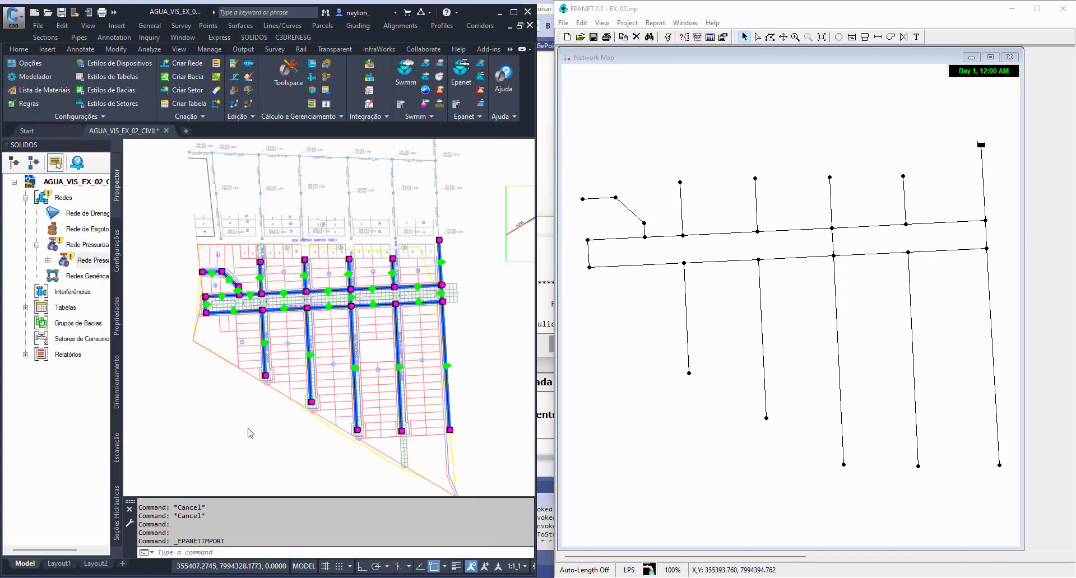
{"action": "left_click_drag", "start_coordinate": [610, 190], "coordinate": [401, 178]}
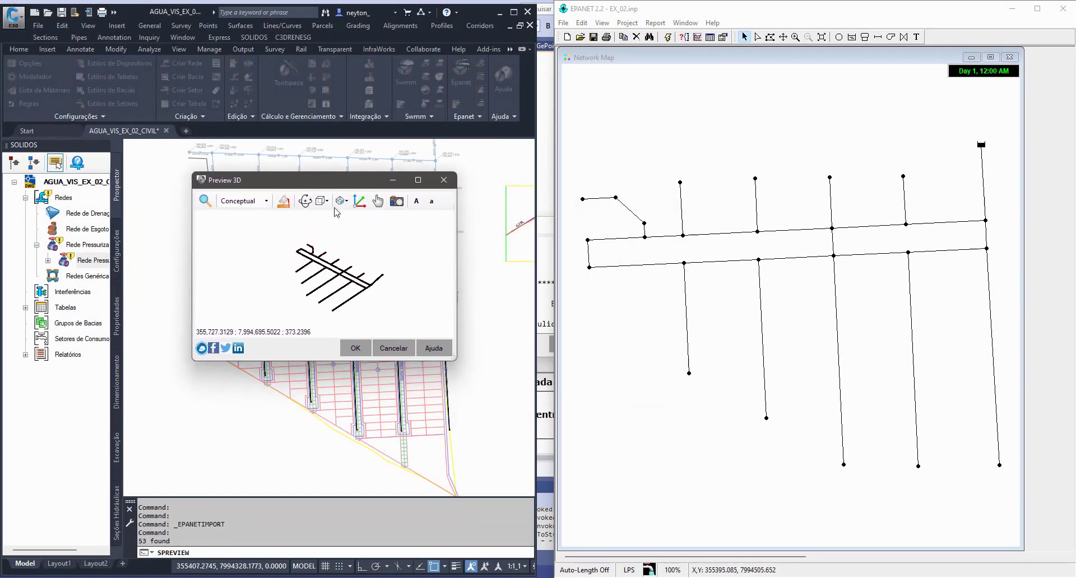
Examine in the 3D preview the junction fitting where a branch pipe meets the main pipe.
{"action": "left_click", "coordinate": [305, 201]}
{"action": "left_click_drag", "start_coordinate": [336, 315], "coordinate": [303, 298]}
{"action": "scroll", "coordinate": [326, 274], "scroll_direction": "up", "scroll_amount": 6}
{"action": "middle_click_drag", "start_coordinate": [349, 238], "coordinate": [389, 230]}
{"action": "scroll", "coordinate": [339, 303], "scroll_direction": "up", "scroll_amount": 5}
{"action": "scroll", "coordinate": [314, 289], "scroll_direction": "up", "scroll_amount": 6}
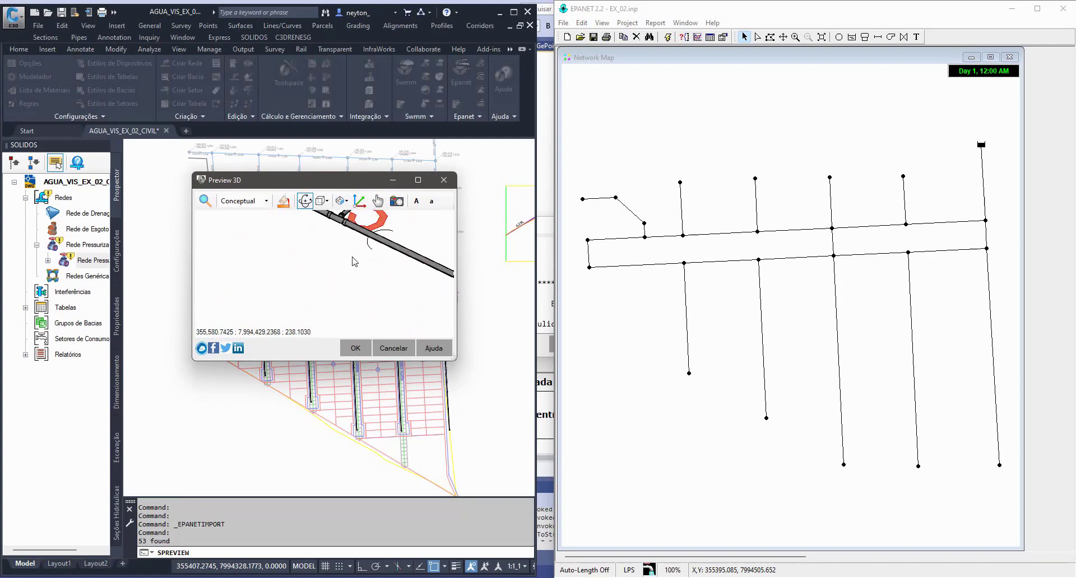
{"action": "middle_click_drag", "start_coordinate": [354, 261], "coordinate": [344, 319]}
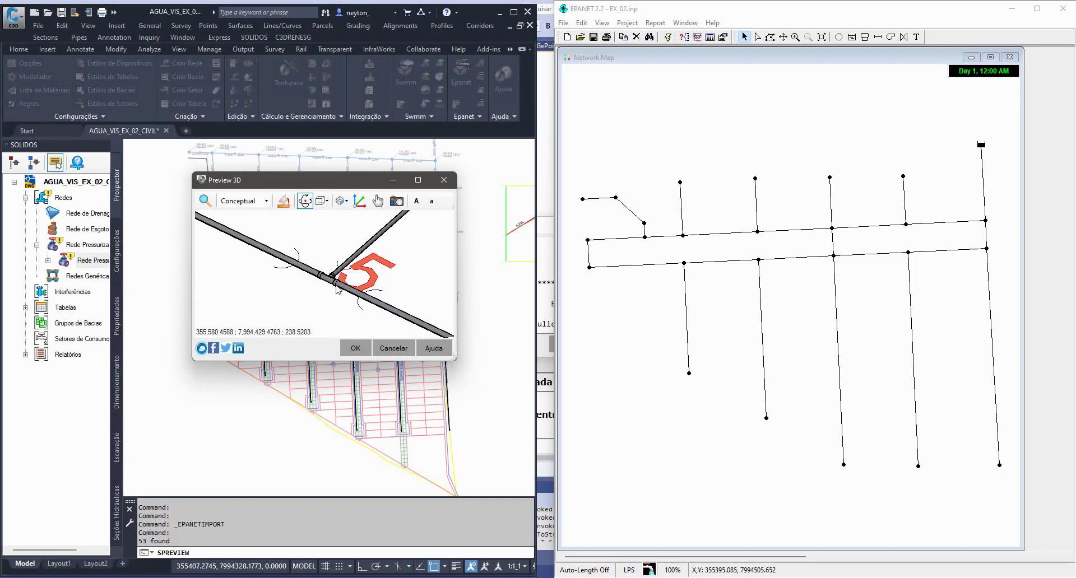
Compare the bent branch in the 3D preview with its nodes on the EPANET network map, and close the preview.
{"action": "scroll", "coordinate": [348, 289], "scroll_direction": "down", "scroll_amount": 6}
{"action": "middle_click_drag", "start_coordinate": [329, 282], "coordinate": [392, 364]}
{"action": "scroll", "coordinate": [297, 288], "scroll_direction": "up", "scroll_amount": 4}
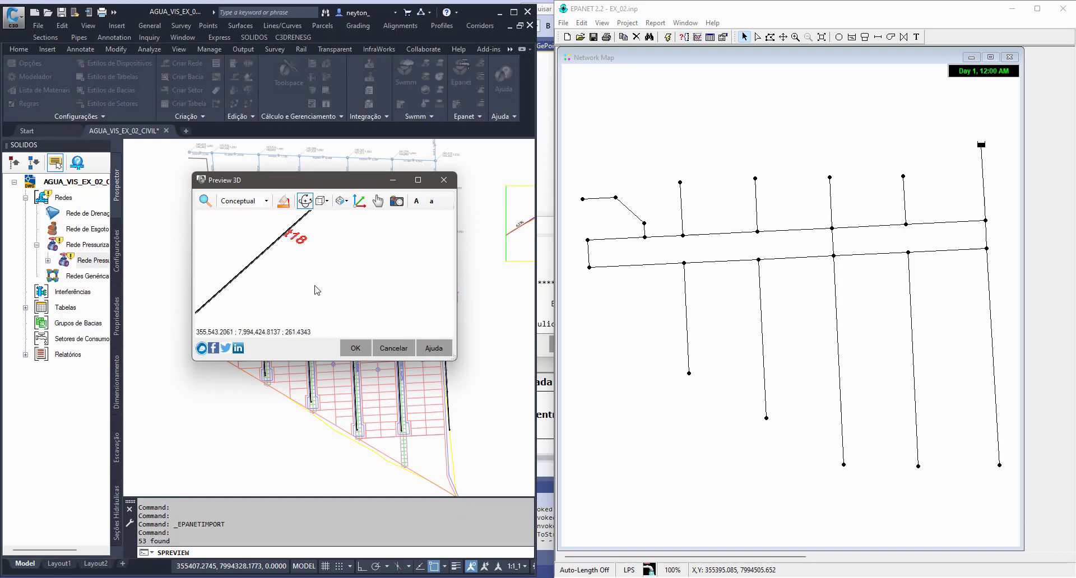
{"action": "scroll", "coordinate": [317, 289], "scroll_direction": "down", "scroll_amount": 6}
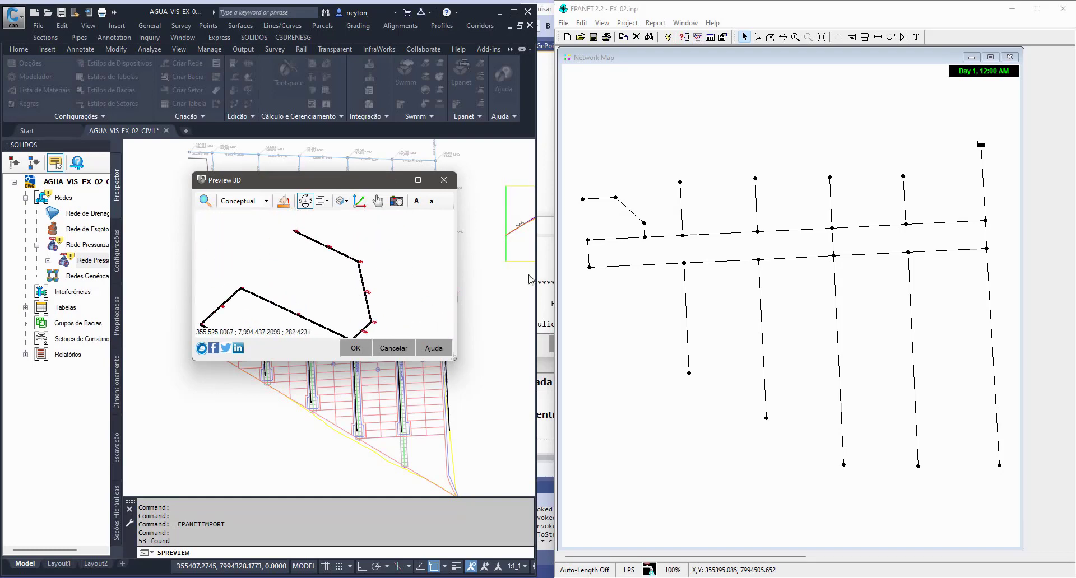
{"action": "left_click", "coordinate": [607, 209]}
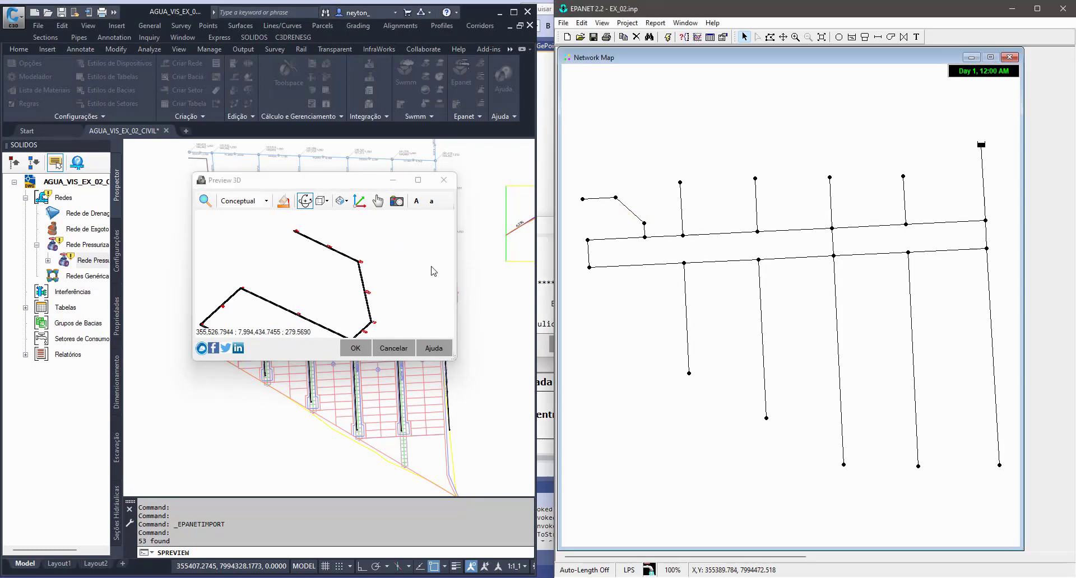
{"action": "scroll", "coordinate": [344, 249], "scroll_direction": "up", "scroll_amount": 5}
{"action": "middle_click_drag", "start_coordinate": [376, 294], "coordinate": [329, 184]}
{"action": "middle_click_drag", "start_coordinate": [360, 268], "coordinate": [346, 214]}
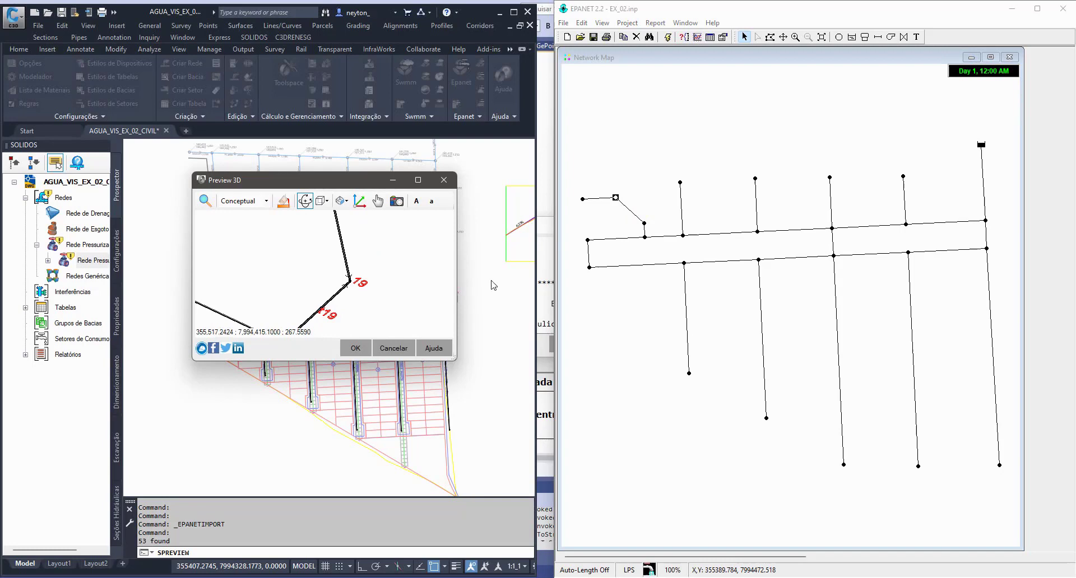
{"action": "left_click", "coordinate": [643, 224]}
{"action": "scroll", "coordinate": [302, 227], "scroll_direction": "down", "scroll_amount": 3}
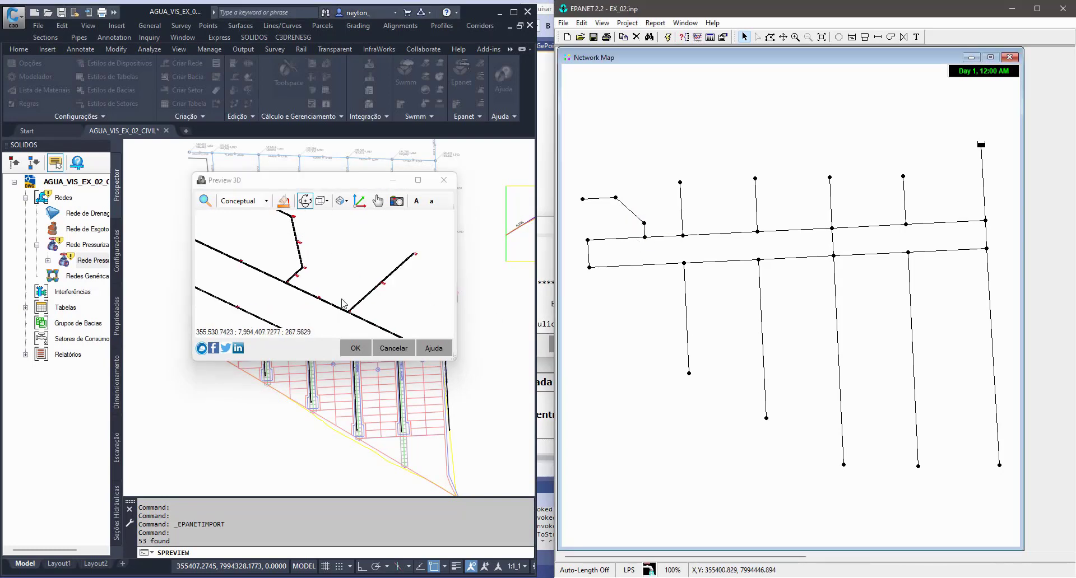
{"action": "middle_click_drag", "start_coordinate": [341, 300], "coordinate": [277, 227]}
{"action": "left_click", "coordinate": [449, 182]}
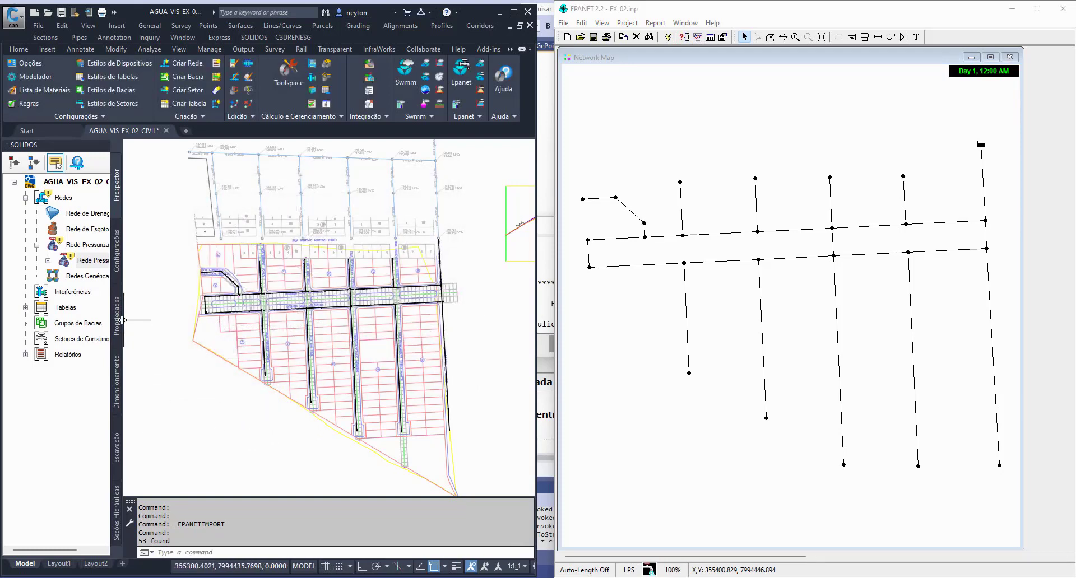
Widen the SOLIDOS palette and show the Epanet properties of the reservoir node at the network's upper end.
{"action": "left_click_drag", "start_coordinate": [123, 319], "coordinate": [171, 320]}
{"action": "left_click", "coordinate": [177, 316]}
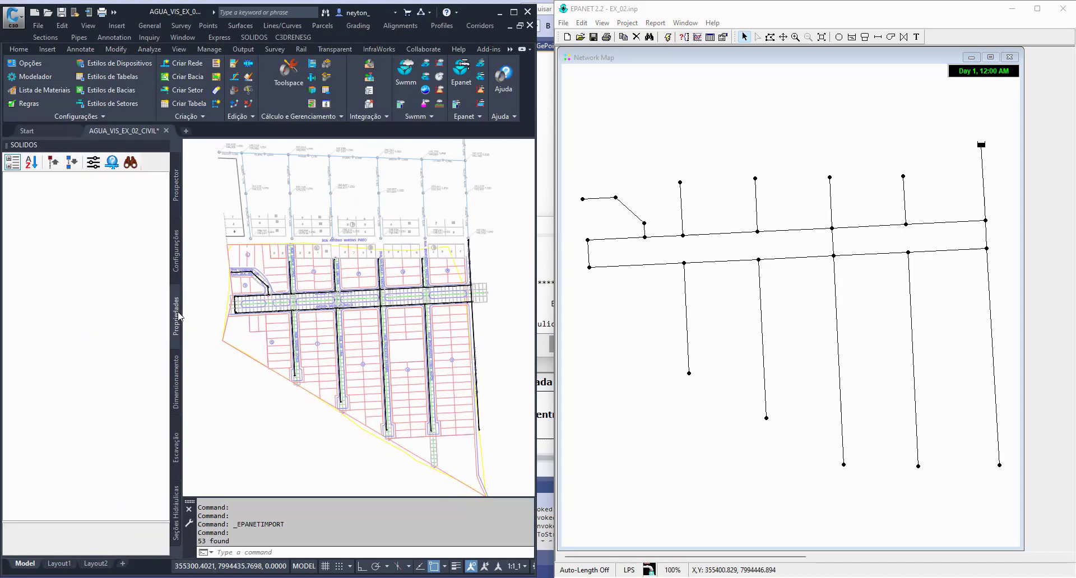
{"action": "scroll", "coordinate": [465, 241], "scroll_direction": "up", "scroll_amount": 10}
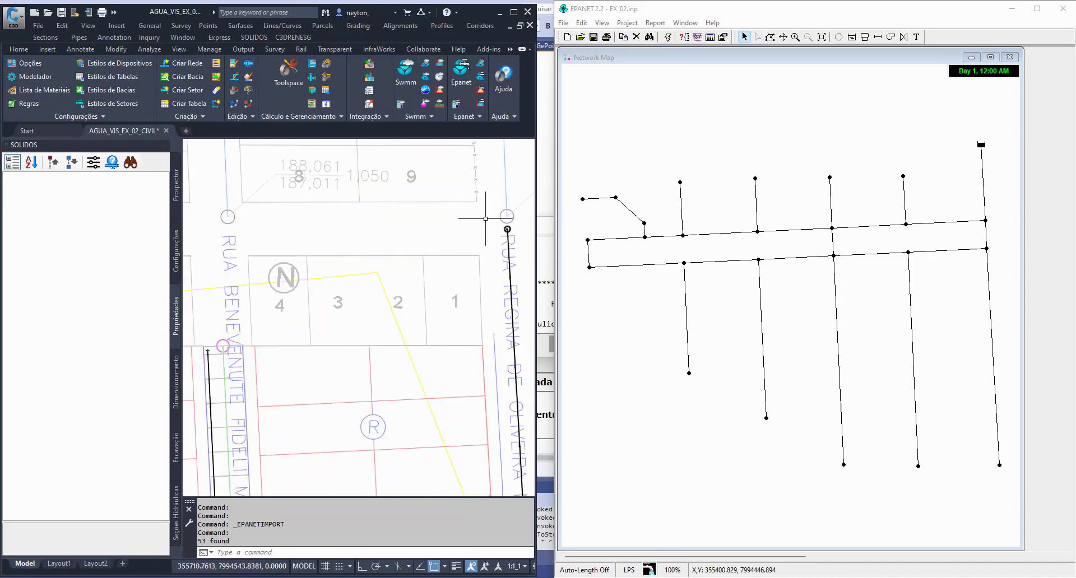
{"action": "left_click", "coordinate": [316, 281]}
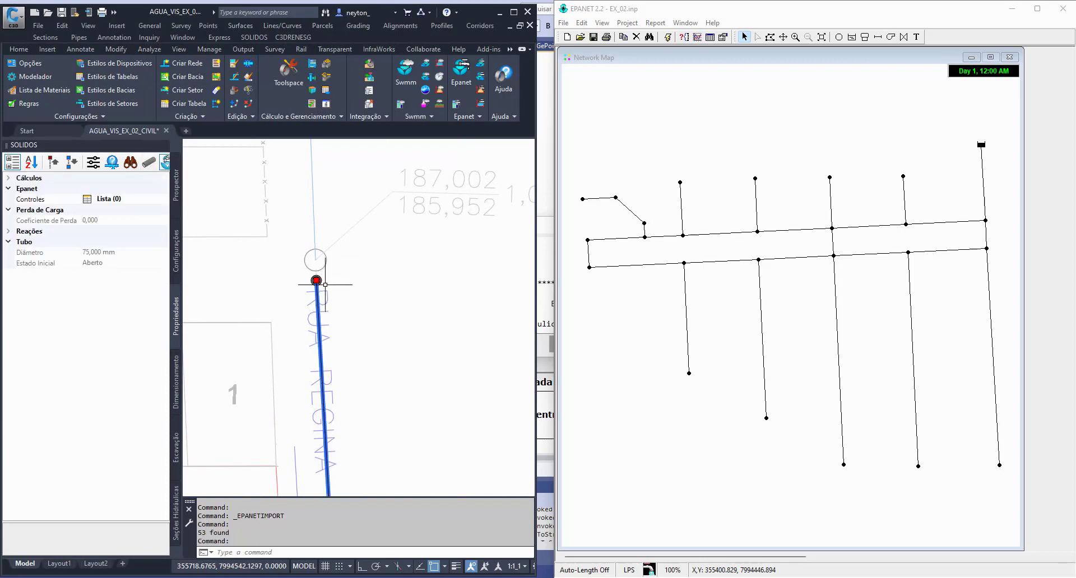
{"action": "scroll", "coordinate": [344, 281], "scroll_direction": "up", "scroll_amount": 3}
{"action": "key", "text": "Escape"}
{"action": "left_click", "coordinate": [277, 279]}
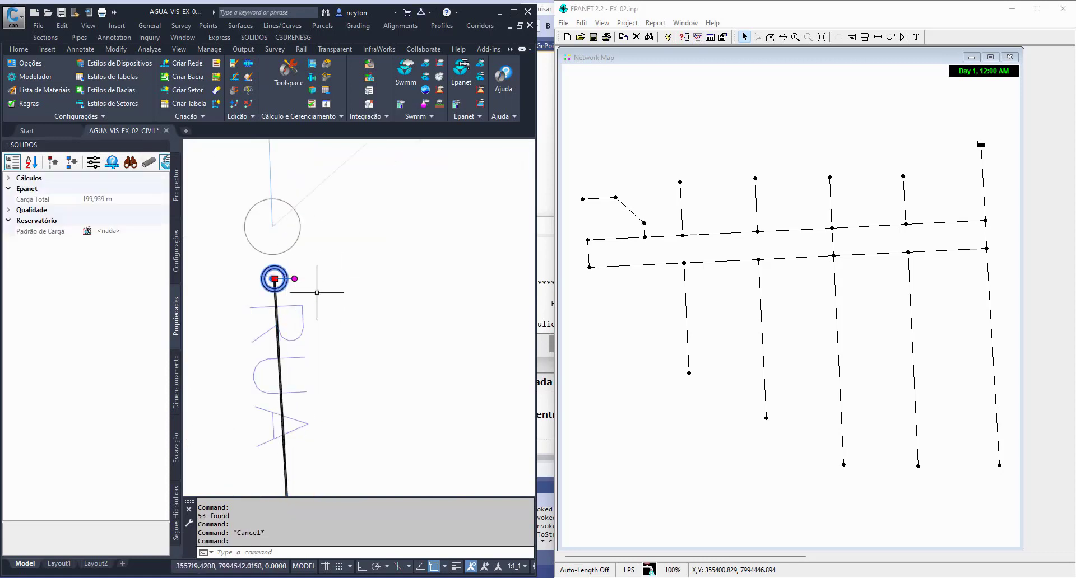
Open the reservoir's properties in EPANET beside the drawing and compare its Total Head and Head Pattern with SOLIDOS.
{"action": "left_click", "coordinate": [982, 150]}
{"action": "double_click", "coordinate": [981, 146]}
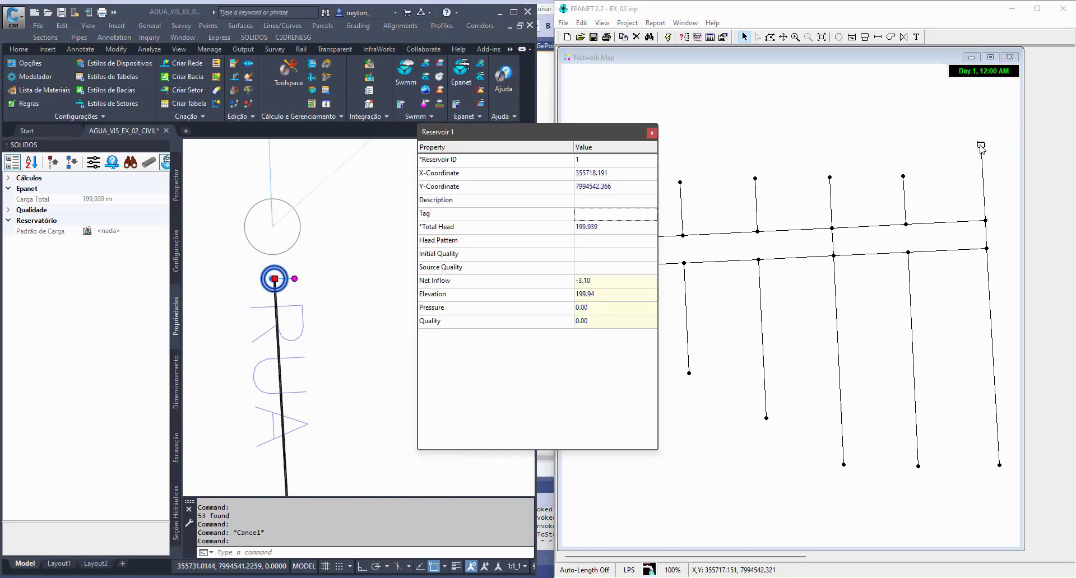
{"action": "left_click_drag", "start_coordinate": [586, 131], "coordinate": [923, 193]}
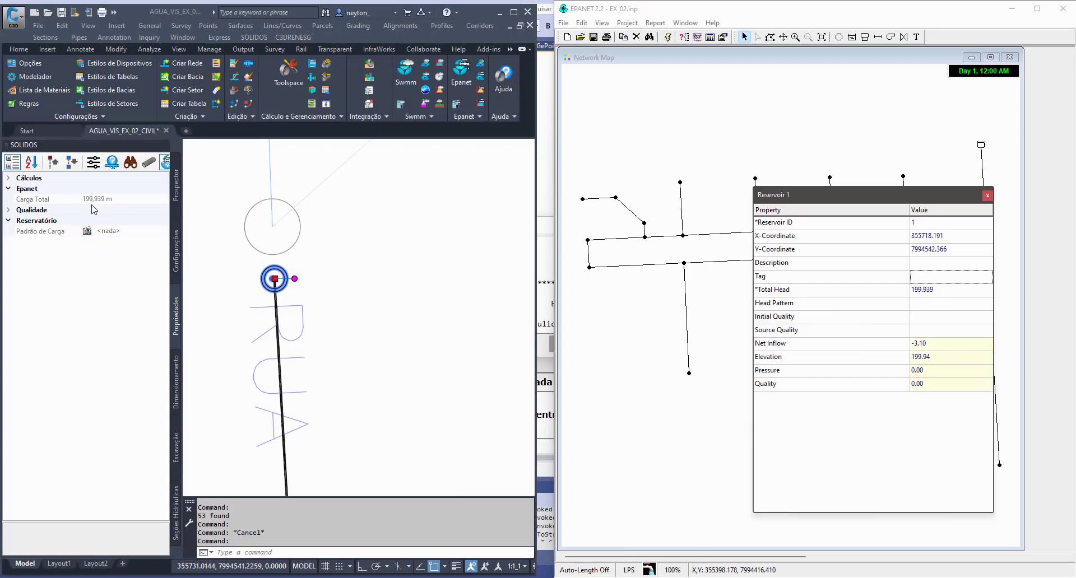
{"action": "left_click", "coordinate": [795, 292]}
{"action": "left_click", "coordinate": [813, 307]}
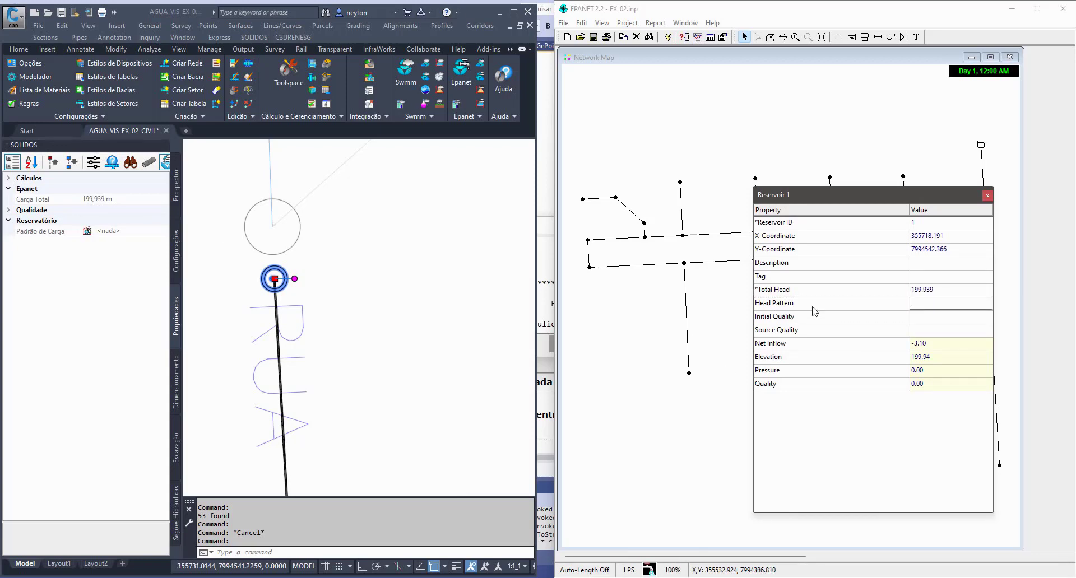
Check the reservoir's Padrão de Carga in SOLIDOS and expand its Qualidade properties.
{"action": "left_click", "coordinate": [24, 251]}
{"action": "left_click", "coordinate": [40, 231]}
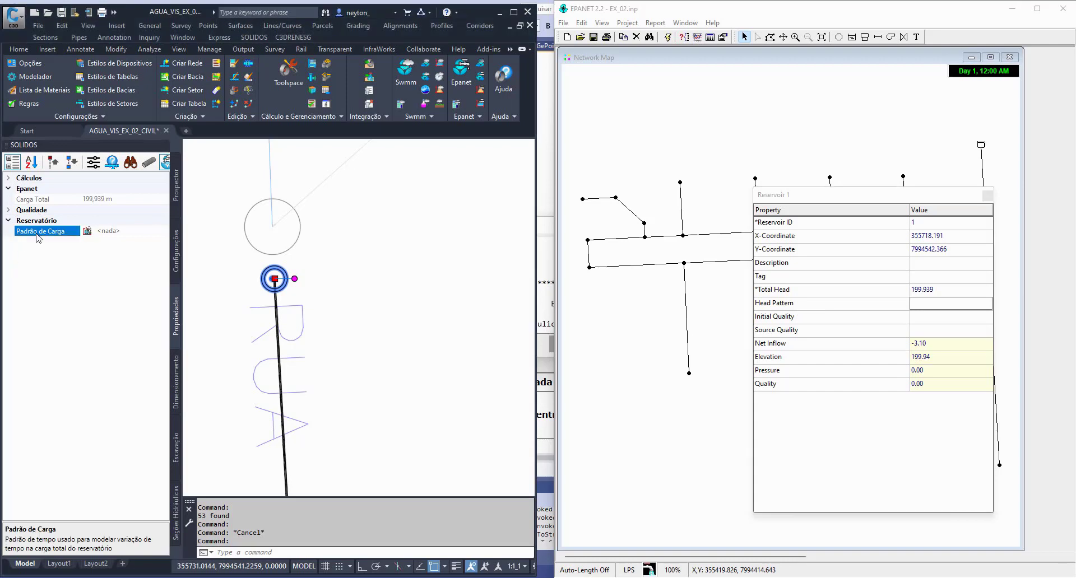
{"action": "left_click", "coordinate": [8, 211]}
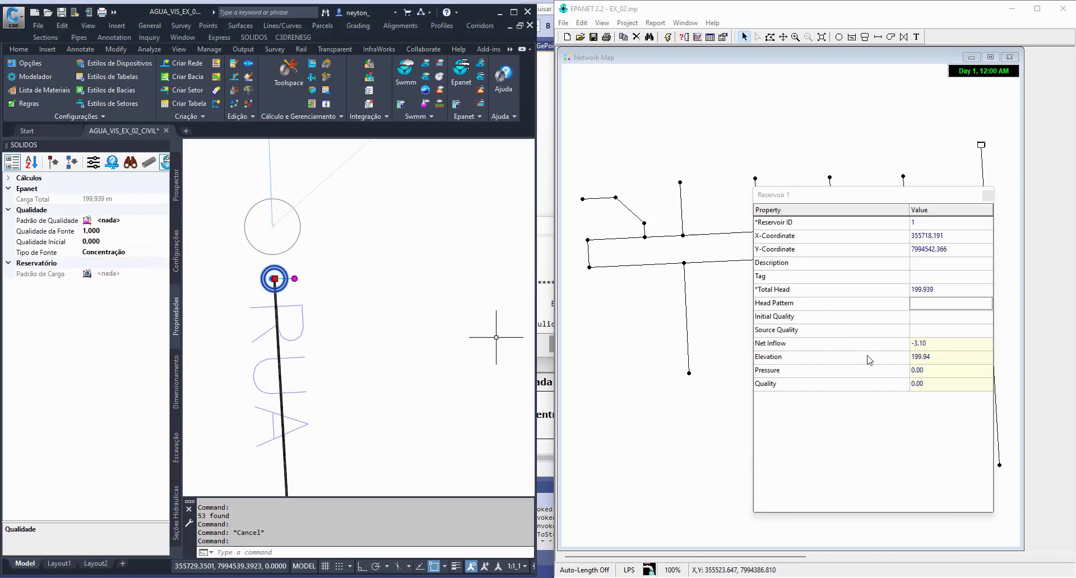
Deselect the reservoir and select the end junction of the bent branch in Civil 3D to show its Epanet properties.
{"action": "left_click", "coordinate": [367, 269]}
{"action": "key", "text": "Escape"}
{"action": "key", "text": "Escape"}
{"action": "key", "text": "Escape"}
{"action": "scroll", "coordinate": [377, 263], "scroll_direction": "down", "scroll_amount": 9}
{"action": "middle_click_drag", "start_coordinate": [377, 324], "coordinate": [524, 190]}
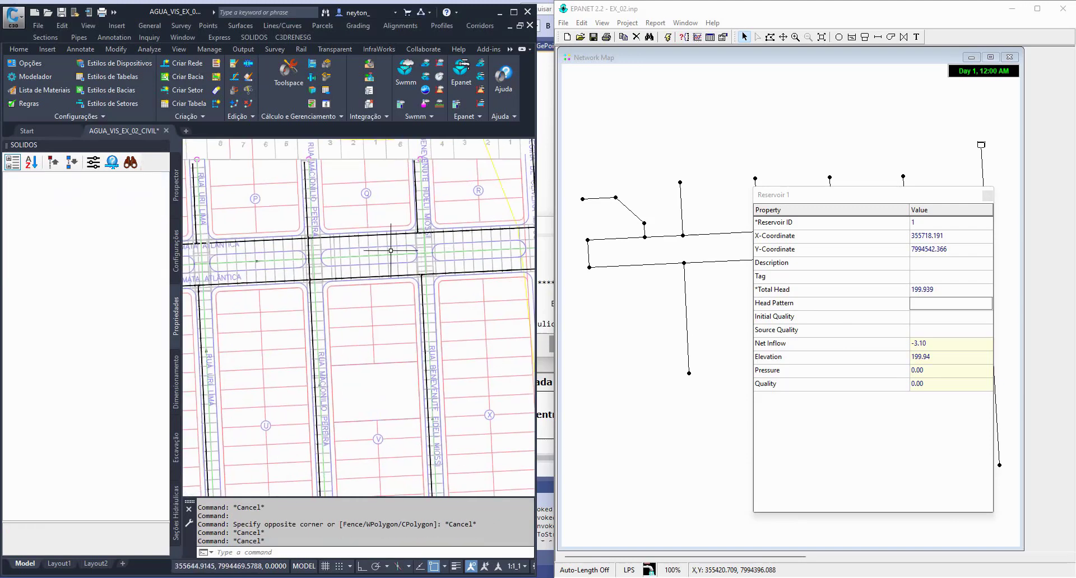
{"action": "middle_click_drag", "start_coordinate": [362, 264], "coordinate": [473, 322]}
{"action": "middle_click_drag", "start_coordinate": [348, 310], "coordinate": [516, 299]}
{"action": "scroll", "coordinate": [345, 292], "scroll_direction": "down", "scroll_amount": 2}
{"action": "scroll", "coordinate": [337, 291], "scroll_direction": "up", "scroll_amount": 8}
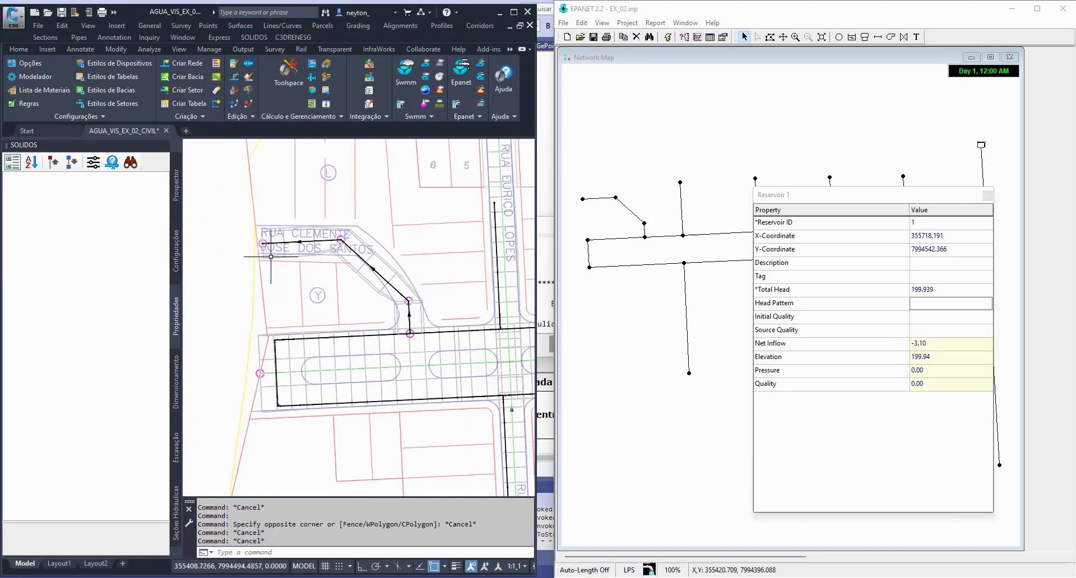
{"action": "left_click", "coordinate": [244, 198]}
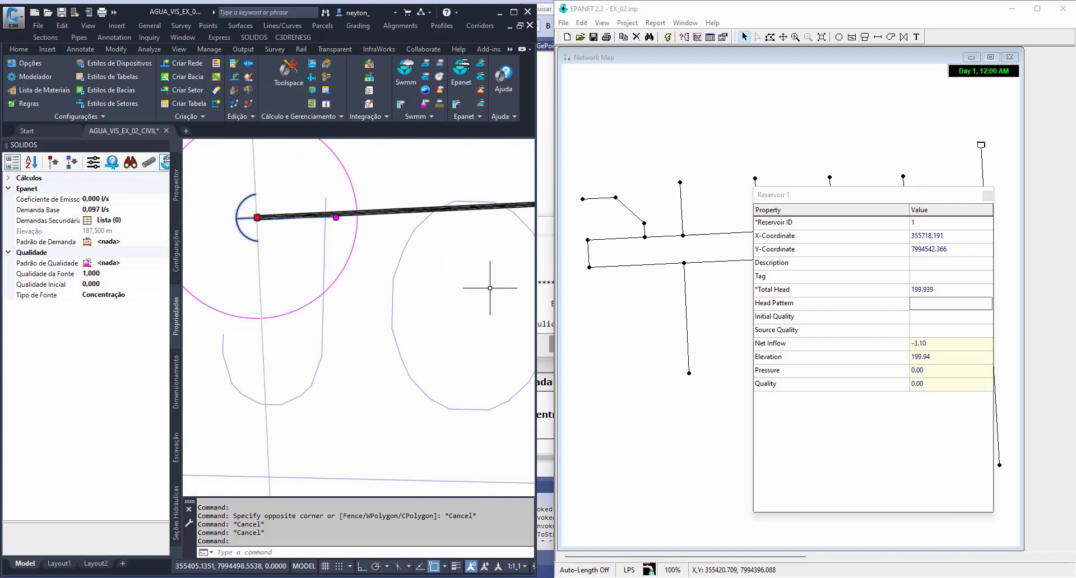
Replace the reservoir's property window in EPANET with the properties of Junction 21 at the bent branch's end.
{"action": "left_click", "coordinate": [785, 207]}
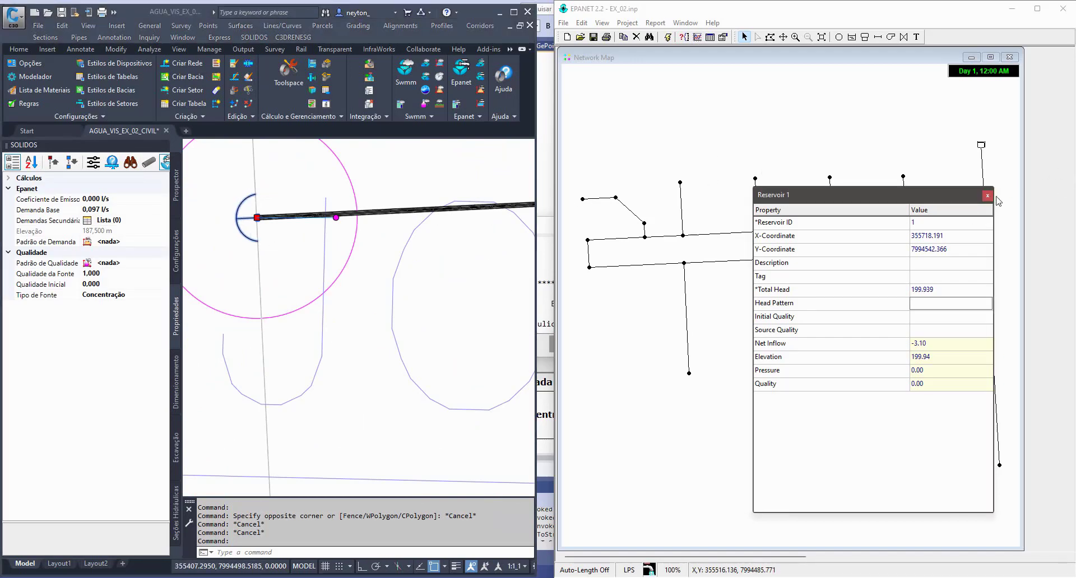
{"action": "left_click", "coordinate": [987, 196]}
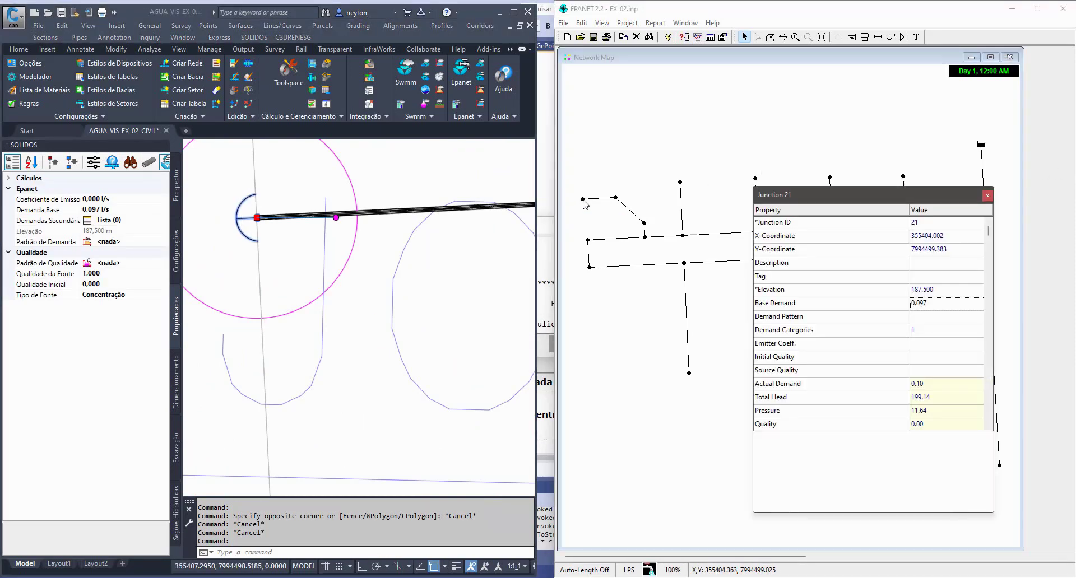
{"action": "double_click", "coordinate": [583, 199]}
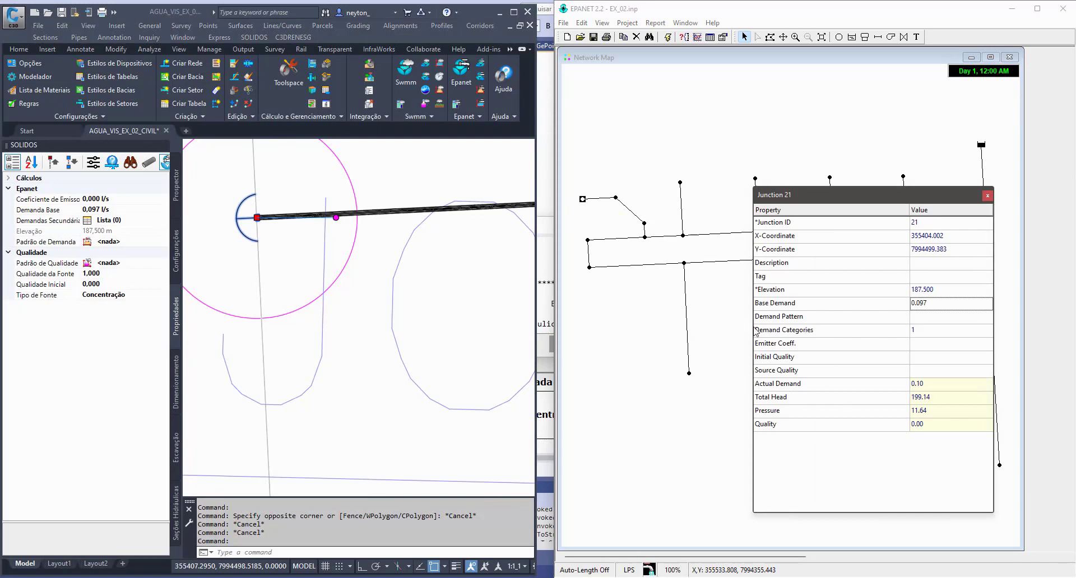
Compare Junction 21's base demand, demand categories and elevation between EPANET and the SOLIDOS properties.
{"action": "left_click", "coordinate": [185, 258]}
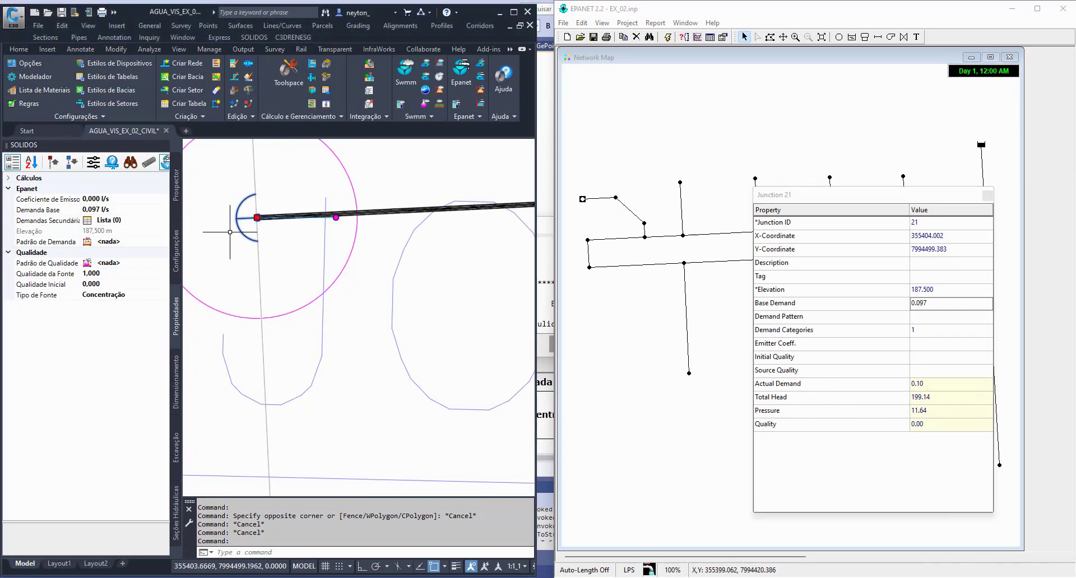
{"action": "left_click", "coordinate": [47, 210]}
{"action": "left_click", "coordinate": [931, 303]}
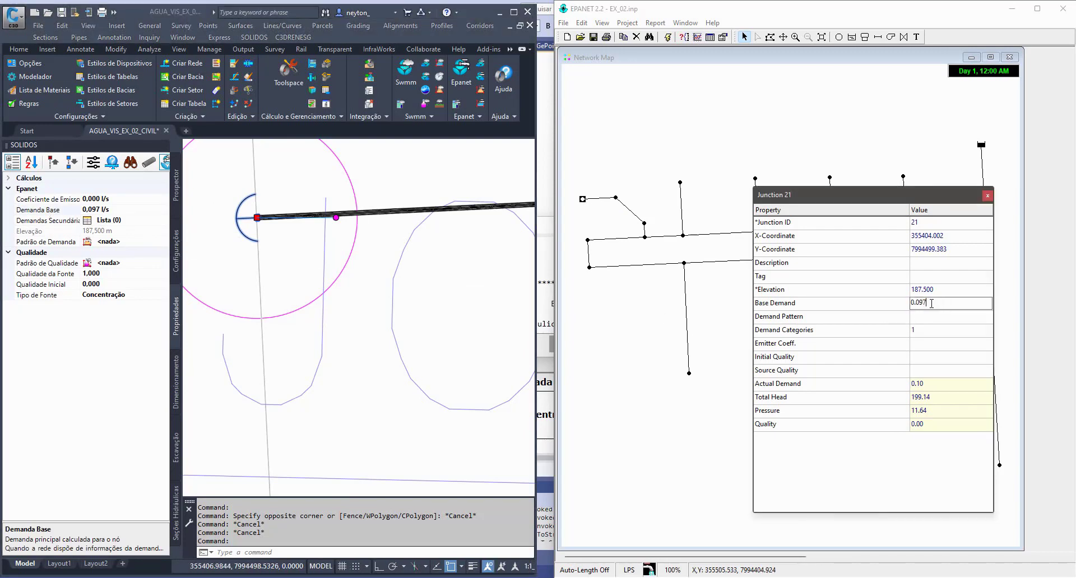
{"action": "left_click", "coordinate": [101, 210]}
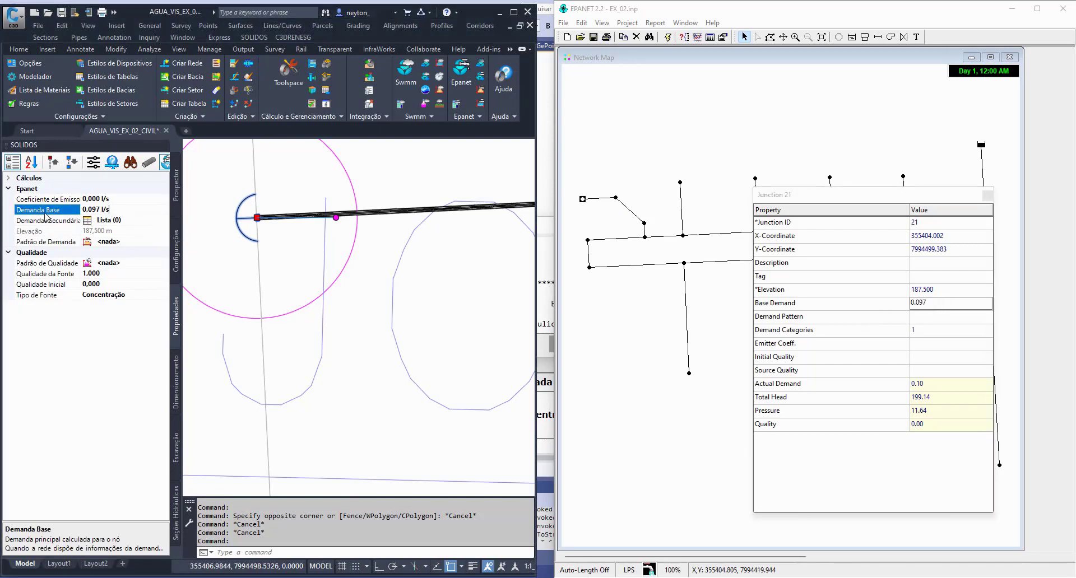
{"action": "left_click", "coordinate": [928, 330]}
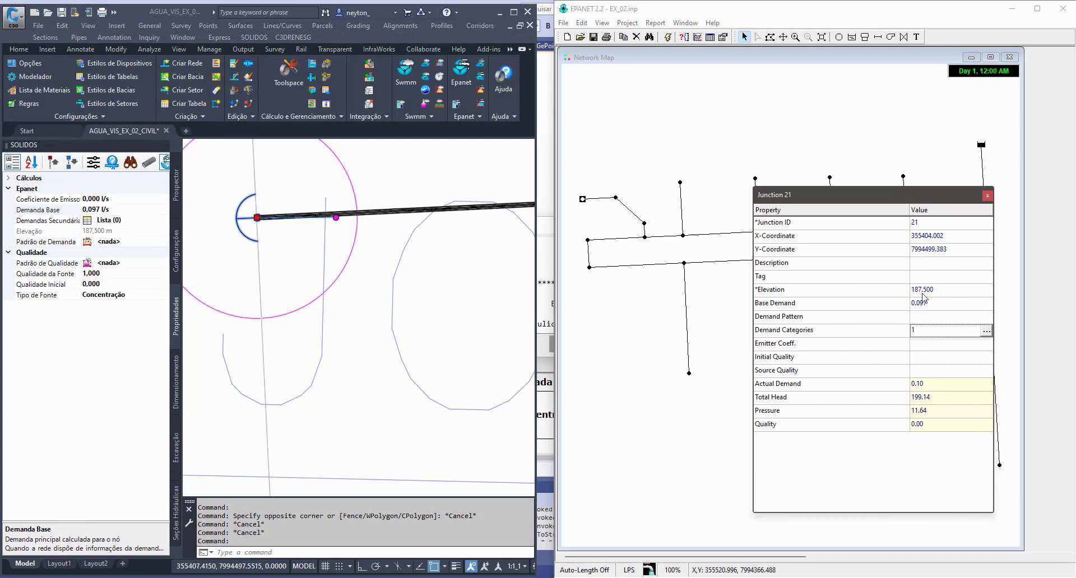
{"action": "left_click", "coordinate": [120, 232]}
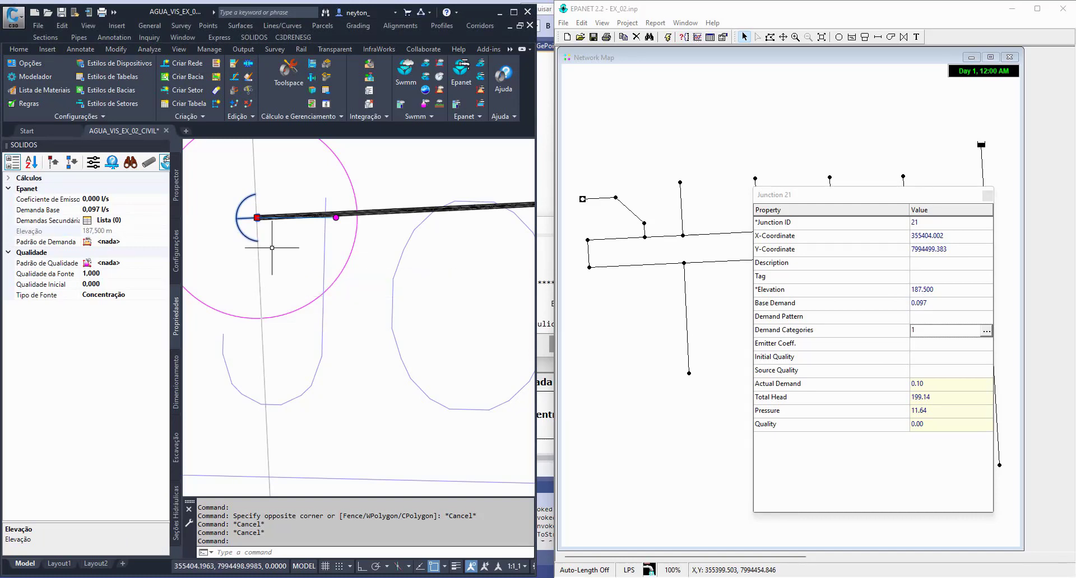
{"action": "mouse_move", "coordinate": [270, 259]}
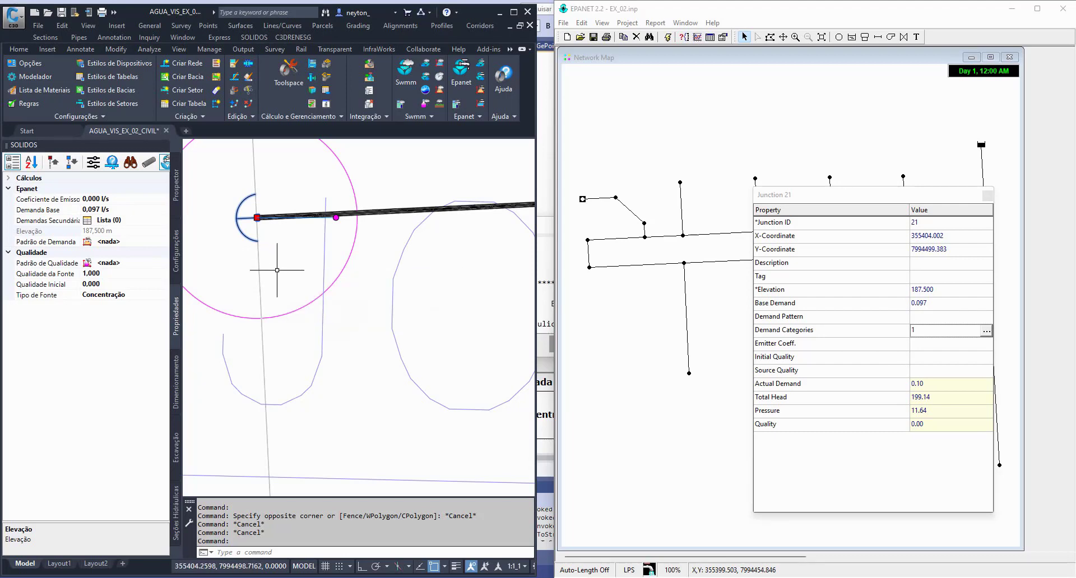
Deselect the end junction and select the neighbouring bend node on the same branch to view its Epanet properties.
{"action": "key", "text": "Escape"}
{"action": "scroll", "coordinate": [297, 280], "scroll_direction": "down", "scroll_amount": 10}
{"action": "scroll", "coordinate": [341, 321], "scroll_direction": "down", "scroll_amount": 5}
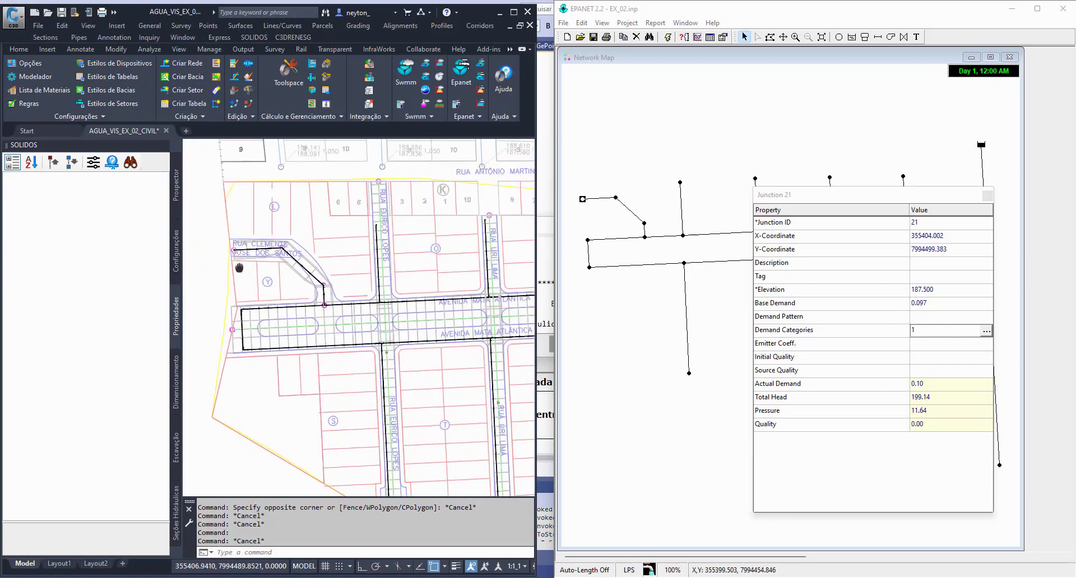
{"action": "middle_click_drag", "start_coordinate": [264, 246], "coordinate": [377, 378]}
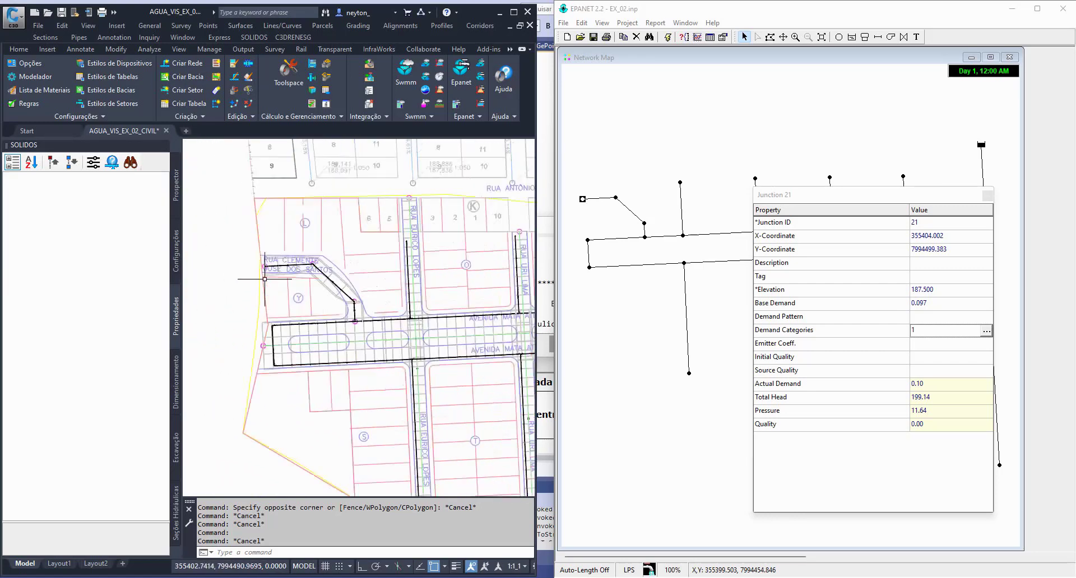
{"action": "scroll", "coordinate": [340, 262], "scroll_direction": "up", "scroll_amount": 10}
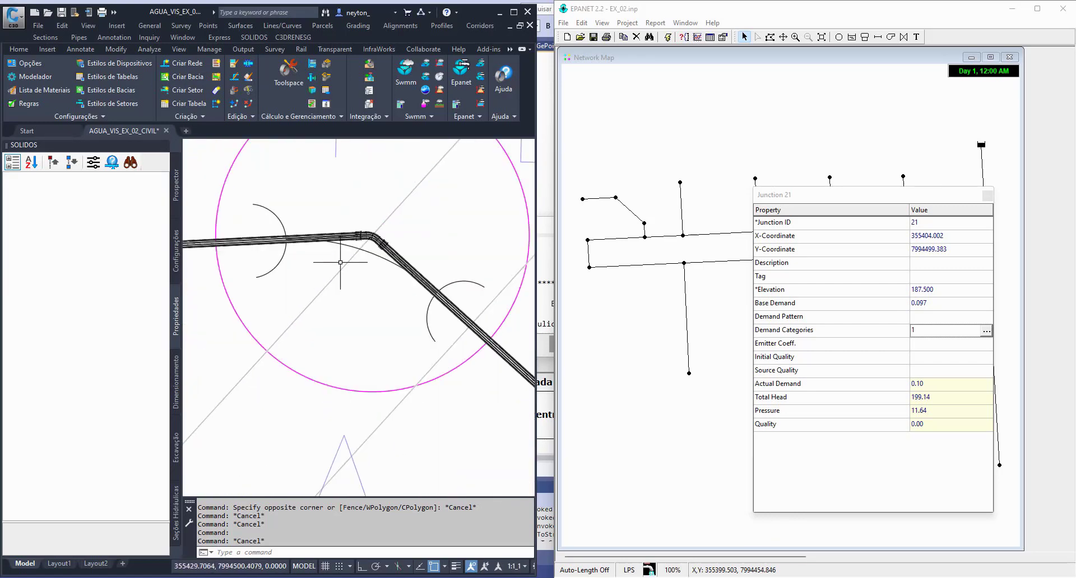
{"action": "left_click", "coordinate": [367, 237]}
{"action": "scroll", "coordinate": [332, 263], "scroll_direction": "down", "scroll_amount": 5}
{"action": "key", "text": "Escape"}
{"action": "key", "text": "Escape"}
{"action": "scroll", "coordinate": [325, 241], "scroll_direction": "down", "scroll_amount": 6}
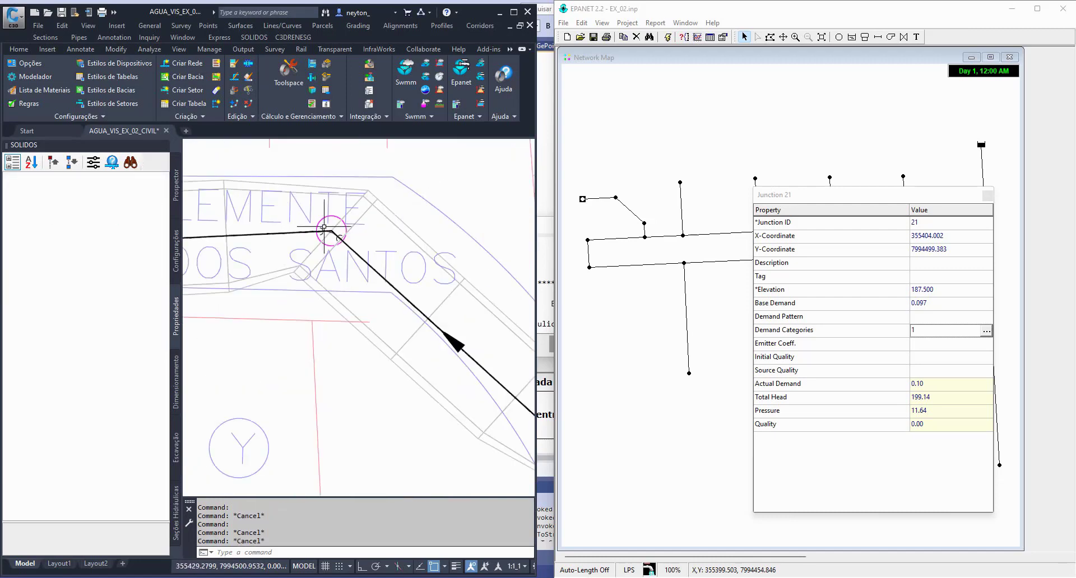
{"action": "middle_click_drag", "start_coordinate": [324, 267], "coordinate": [358, 276]}
{"action": "middle_click_drag", "start_coordinate": [258, 267], "coordinate": [312, 273]}
{"action": "scroll", "coordinate": [401, 256], "scroll_direction": "up", "scroll_amount": 8}
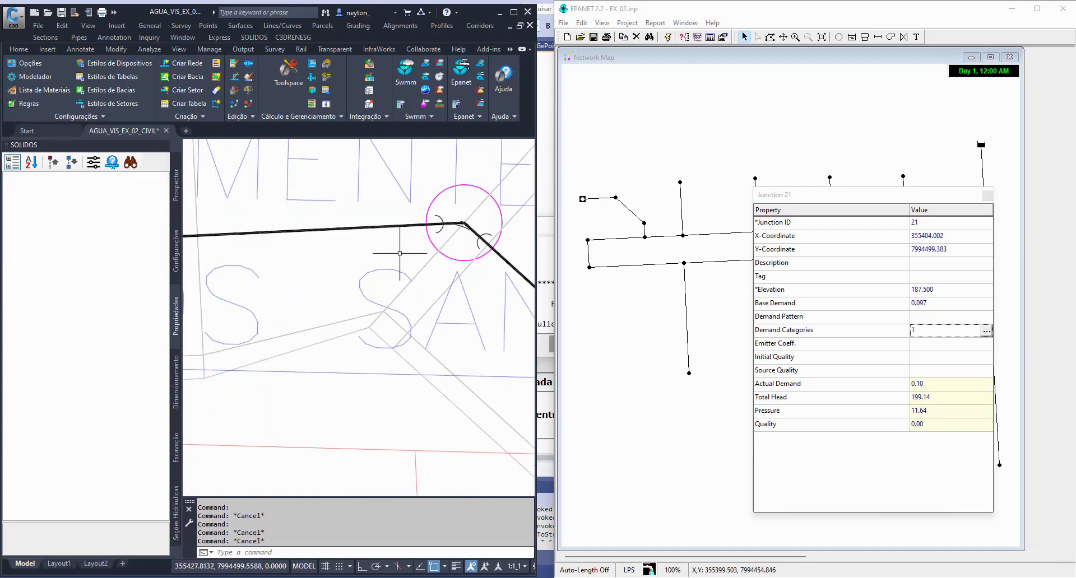
{"action": "left_click", "coordinate": [464, 217]}
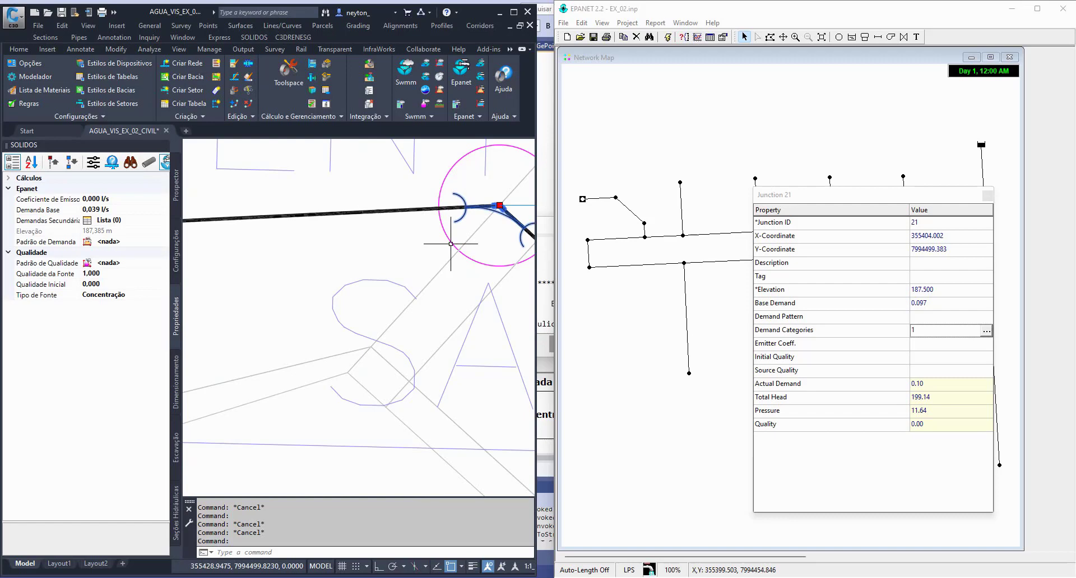
{"action": "middle_click_drag", "start_coordinate": [450, 243], "coordinate": [347, 264]}
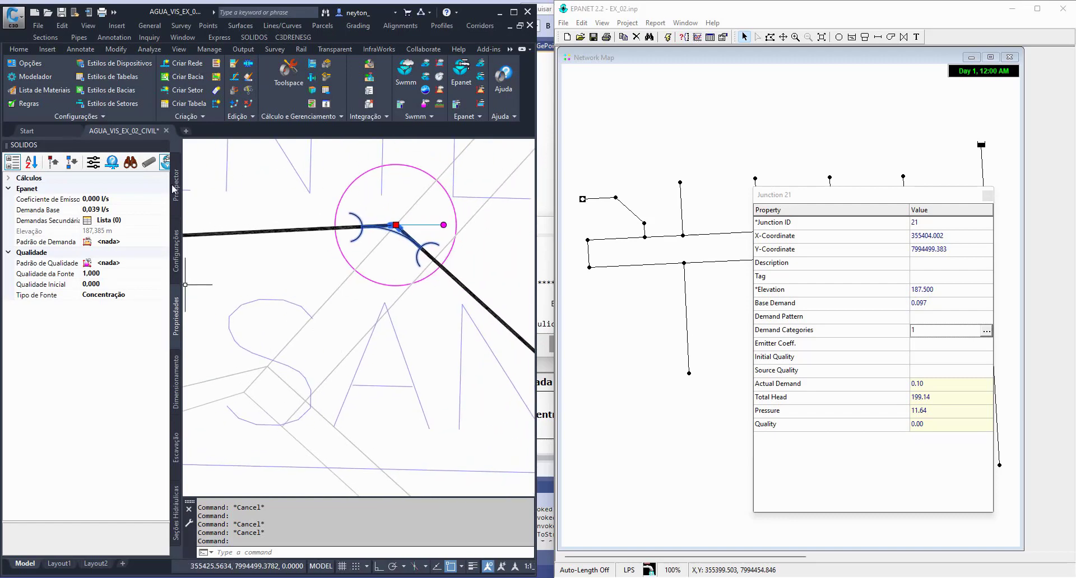
Switch the SOLIDOS properties of the selected bend node from Epanet data to general object data and widen the palette.
{"action": "left_click", "coordinate": [179, 258]}
{"action": "left_click", "coordinate": [179, 196]}
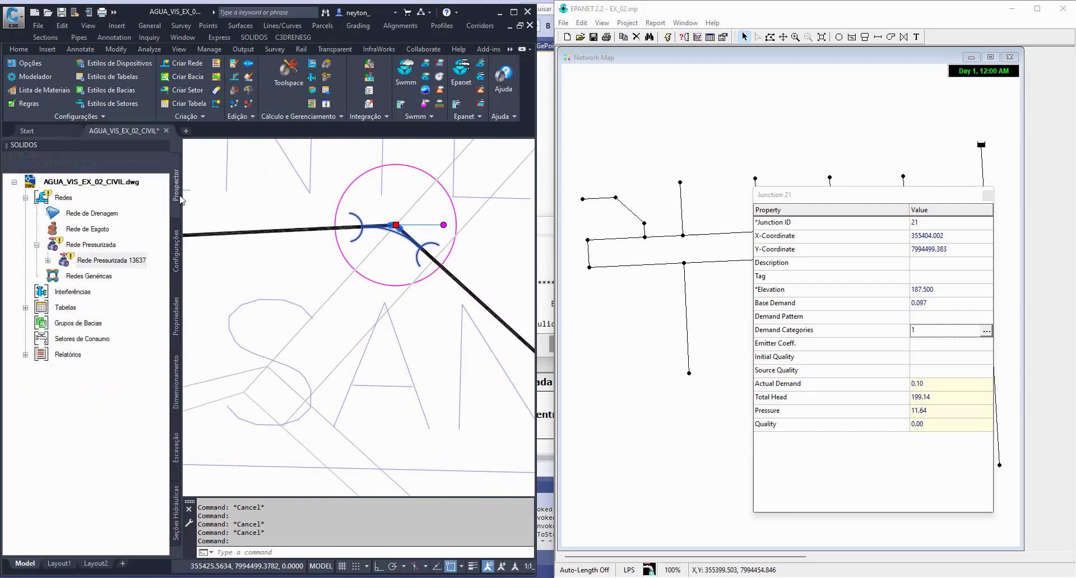
{"action": "left_click", "coordinate": [176, 306]}
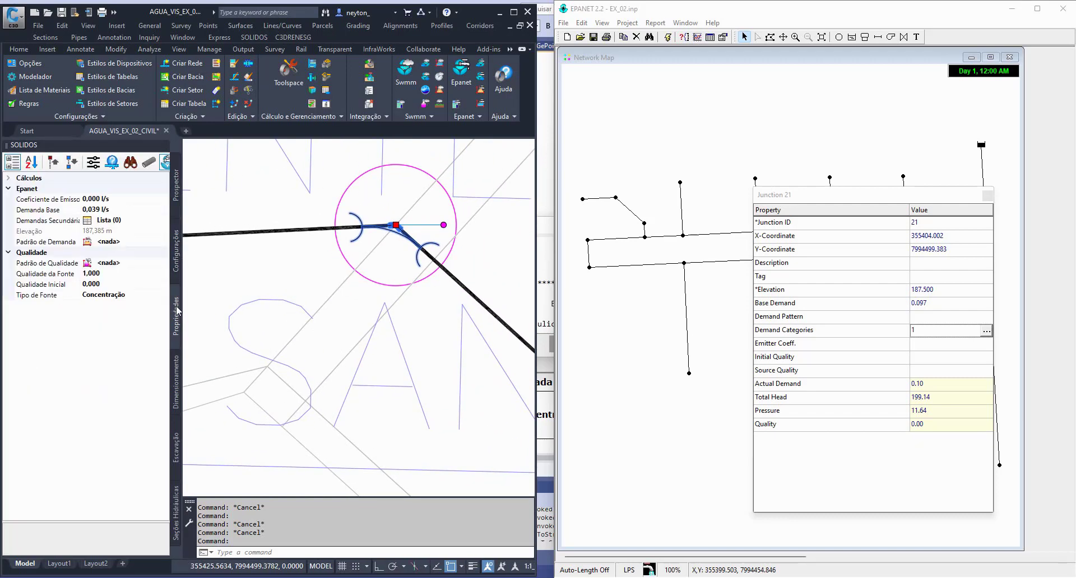
{"action": "left_click", "coordinate": [148, 163]}
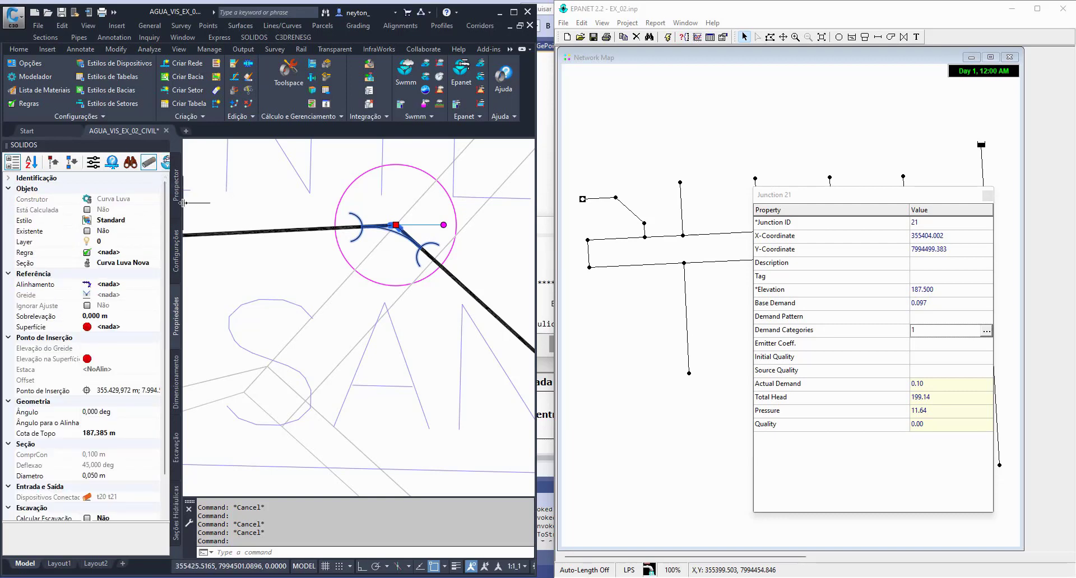
{"action": "left_click_drag", "start_coordinate": [183, 203], "coordinate": [271, 205]}
{"action": "scroll", "coordinate": [370, 252], "scroll_direction": "down", "scroll_amount": 3}
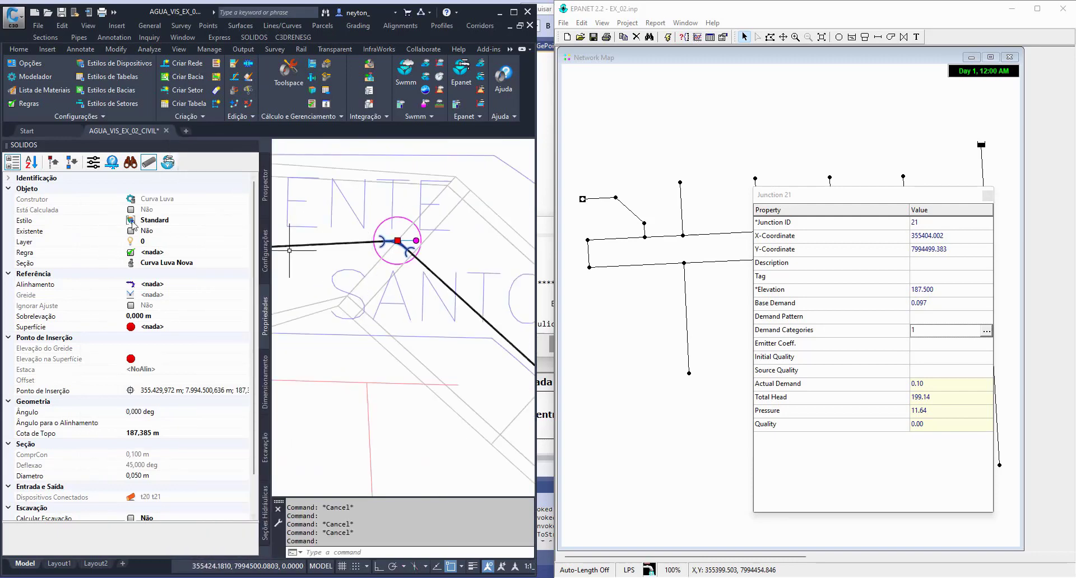
Collapse the bend node's property categories and check its Epanet element type under Cálculos.
{"action": "left_click", "coordinate": [54, 164]}
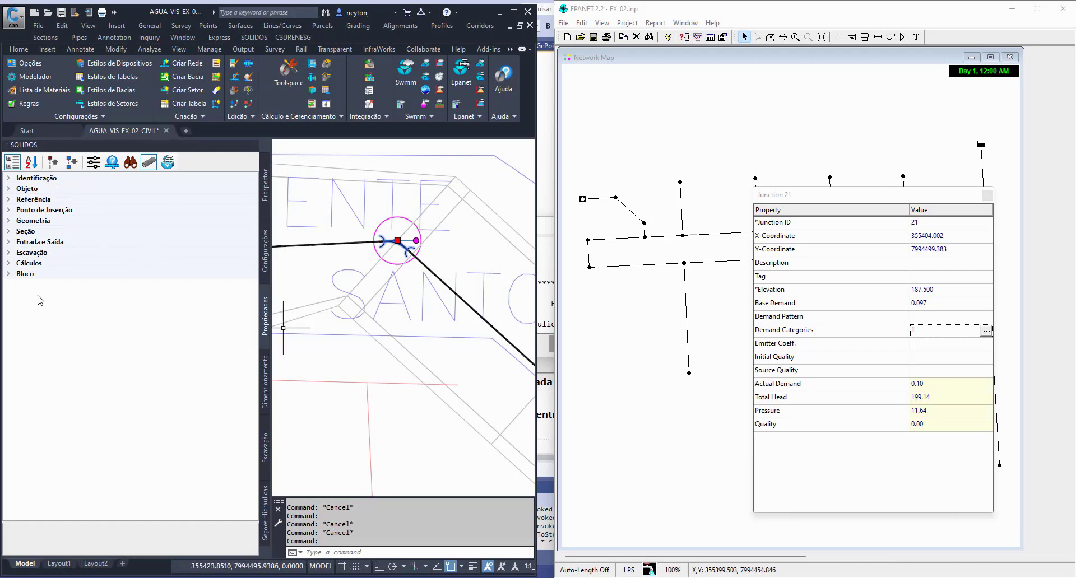
{"action": "left_click", "coordinate": [8, 263]}
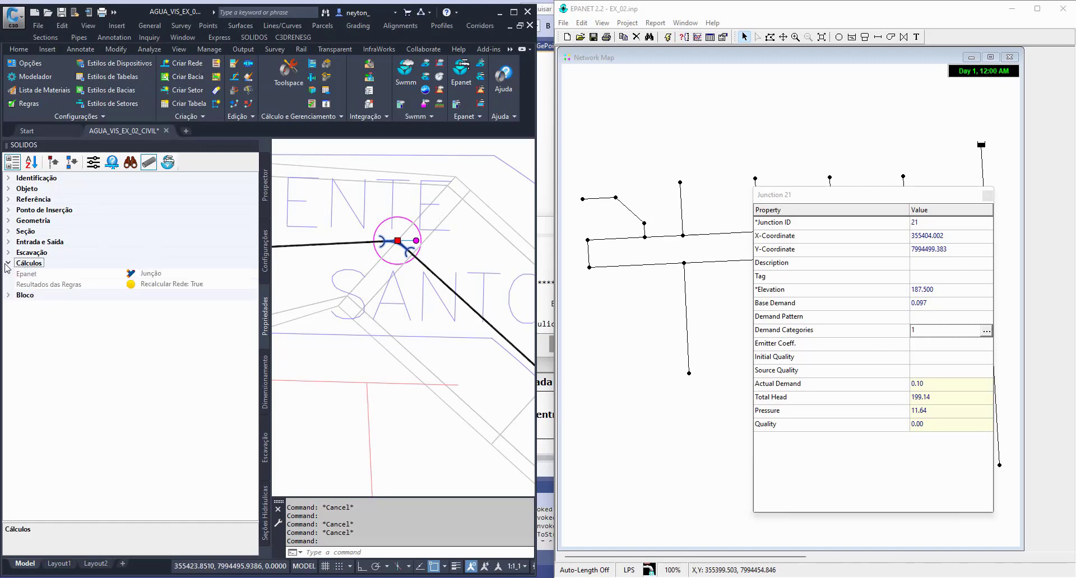
{"action": "left_click", "coordinate": [33, 275]}
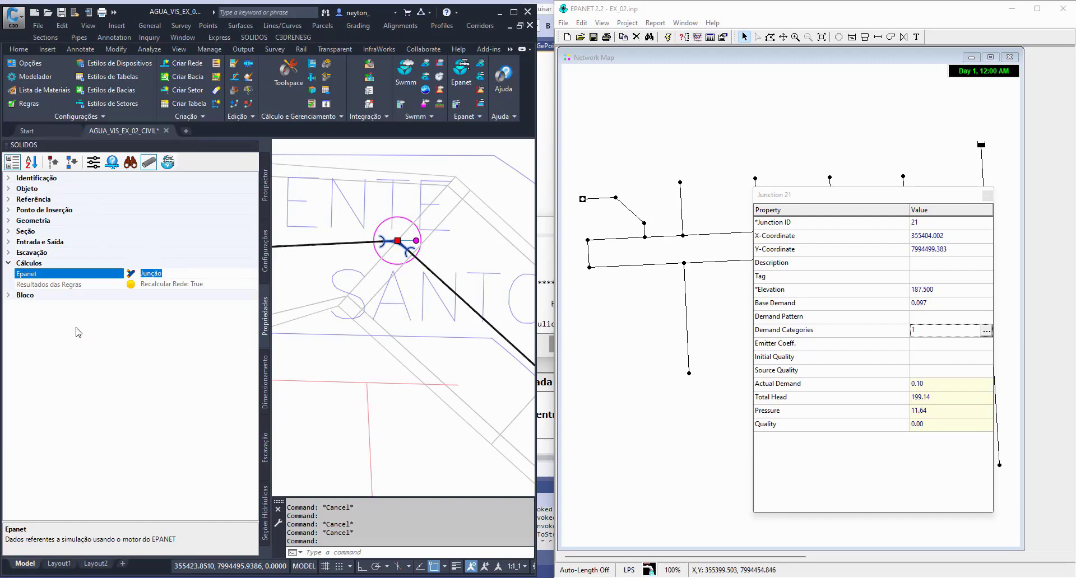
Select the pipe west of the bend, check its Epanet element type under Cálculos, and deselect it.
{"action": "left_click", "coordinate": [366, 254]}
{"action": "key", "text": "Escape"}
{"action": "key", "text": "Escape"}
{"action": "left_click", "coordinate": [353, 243]}
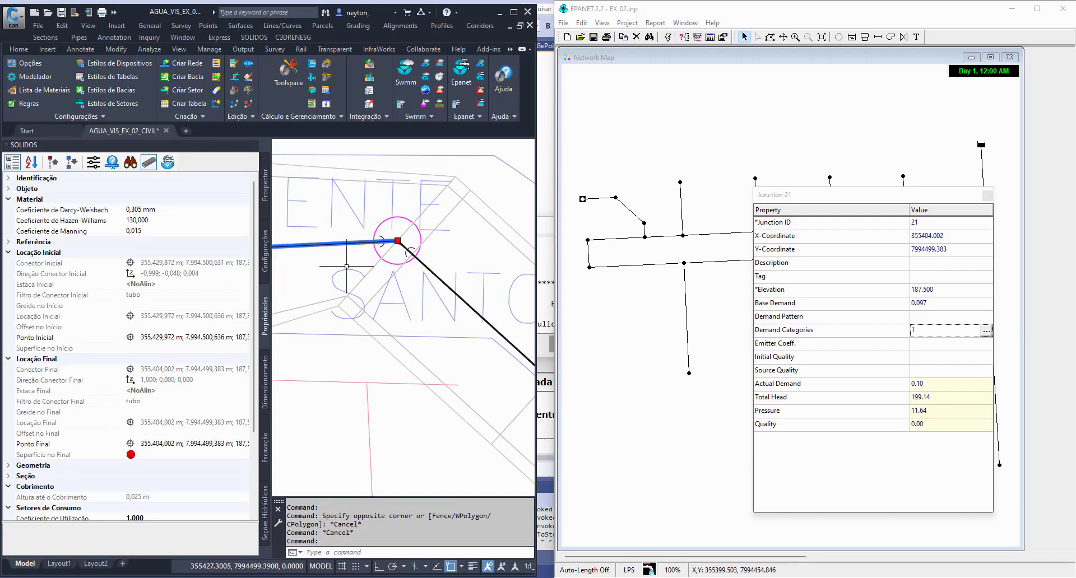
{"action": "left_click", "coordinate": [53, 163]}
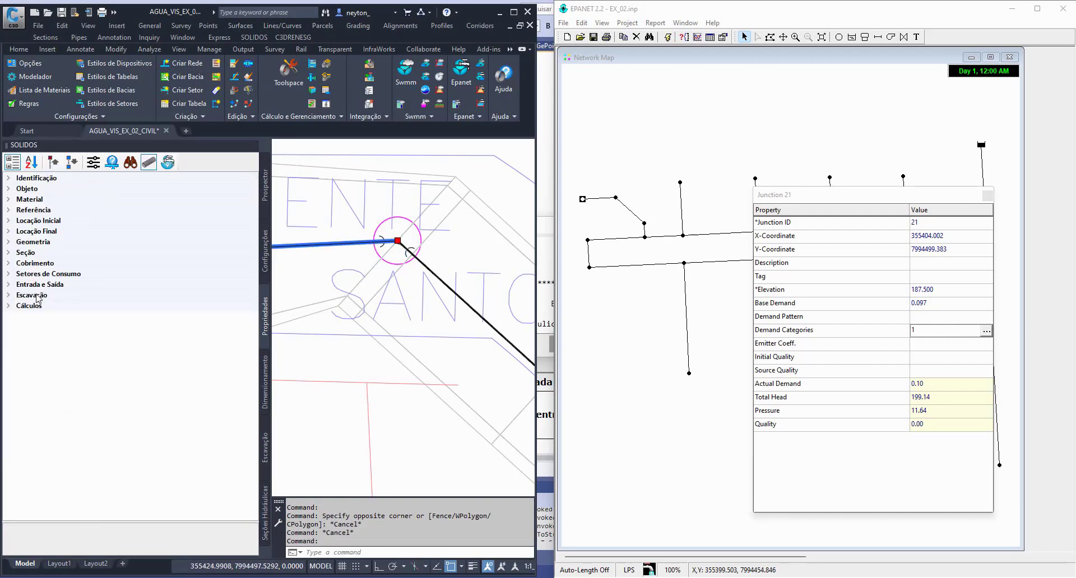
{"action": "double_click", "coordinate": [23, 308]}
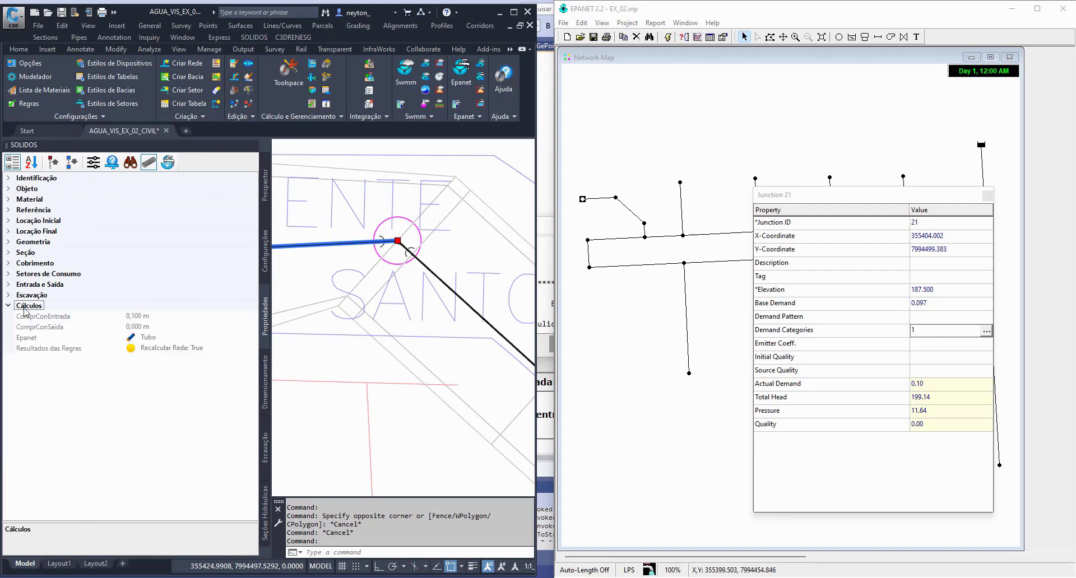
{"action": "left_click", "coordinate": [160, 338]}
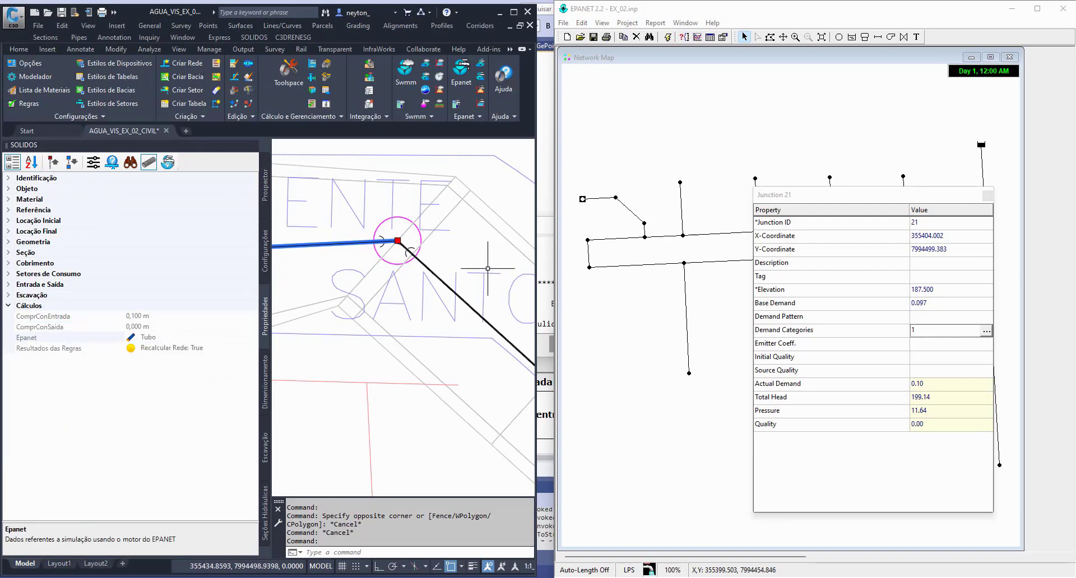
{"action": "scroll", "coordinate": [478, 270], "scroll_direction": "down", "scroll_amount": 9}
{"action": "middle_click_drag", "start_coordinate": [451, 277], "coordinate": [386, 266]}
{"action": "scroll", "coordinate": [380, 263], "scroll_direction": "up", "scroll_amount": 6}
{"action": "key", "text": "Escape"}
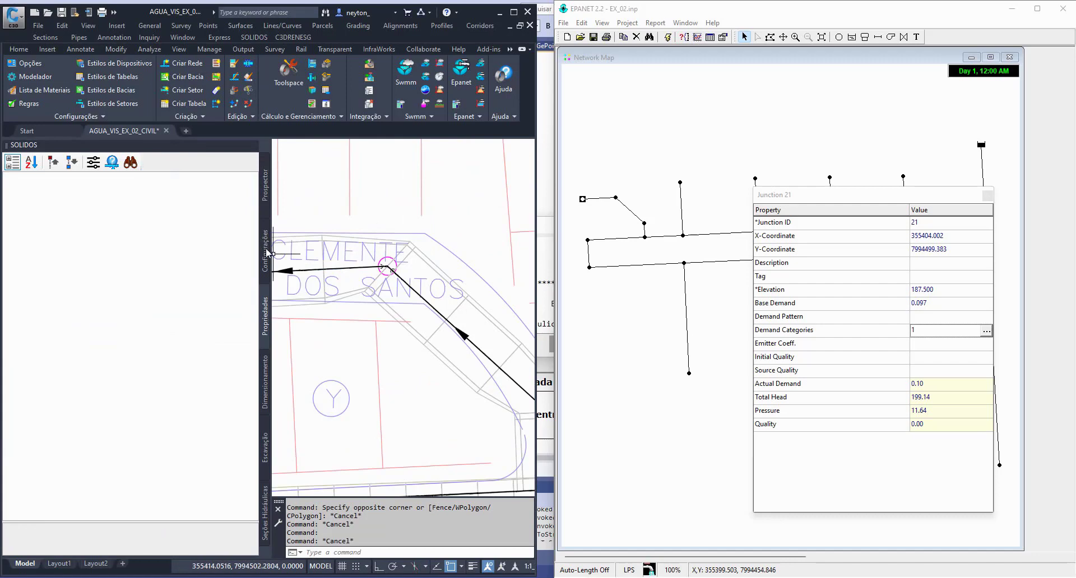
Open the Curva Luva section from Seções Customizadas, Conexão Pressurizada, Novos in the Solids Builder.
{"action": "scroll", "coordinate": [387, 266], "scroll_direction": "up", "scroll_amount": 5}
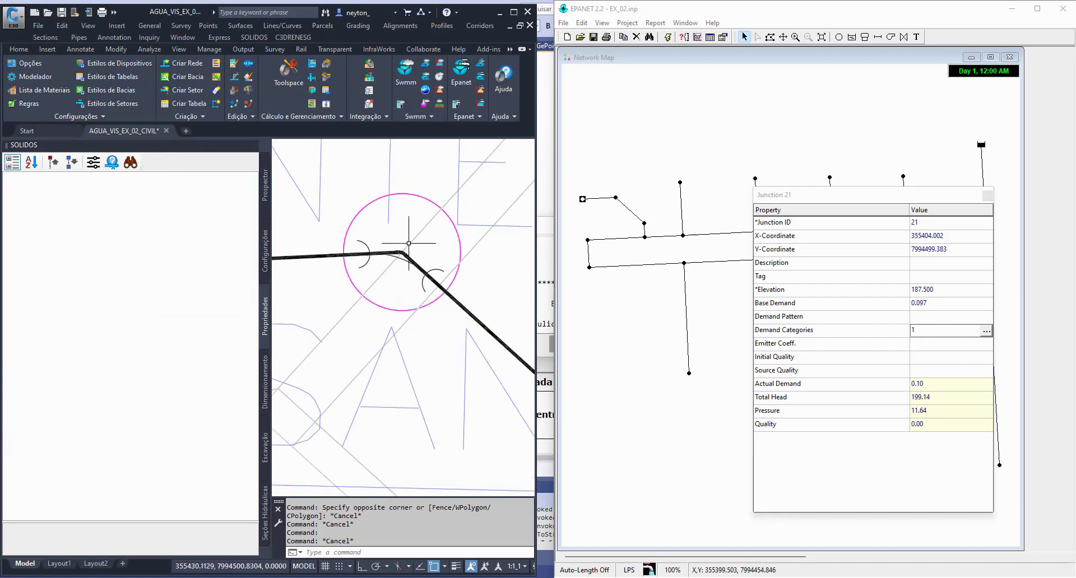
{"action": "left_click", "coordinate": [266, 257]}
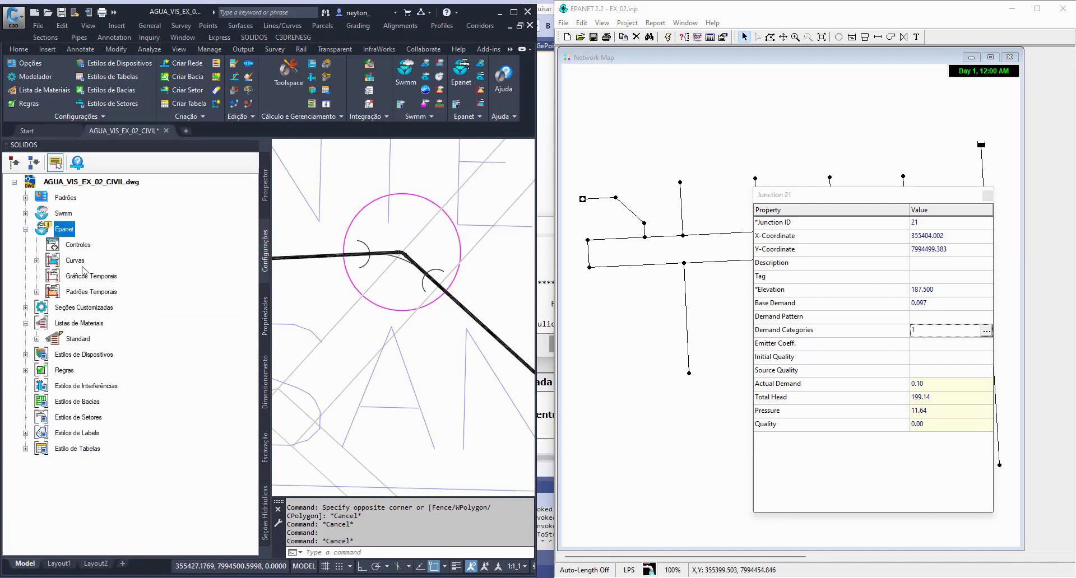
{"action": "left_click", "coordinate": [25, 307]}
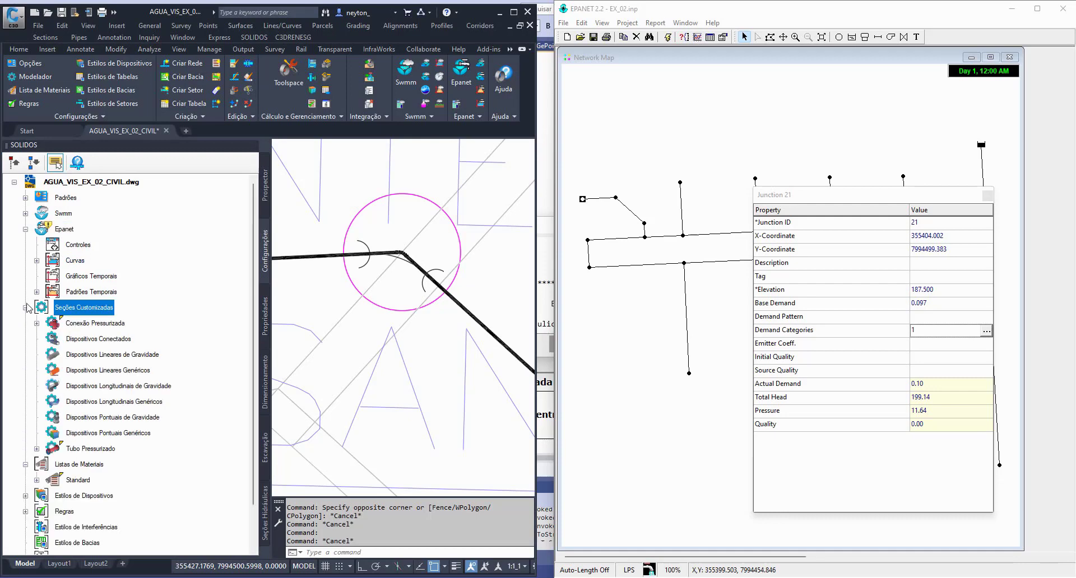
{"action": "left_click", "coordinate": [37, 324]}
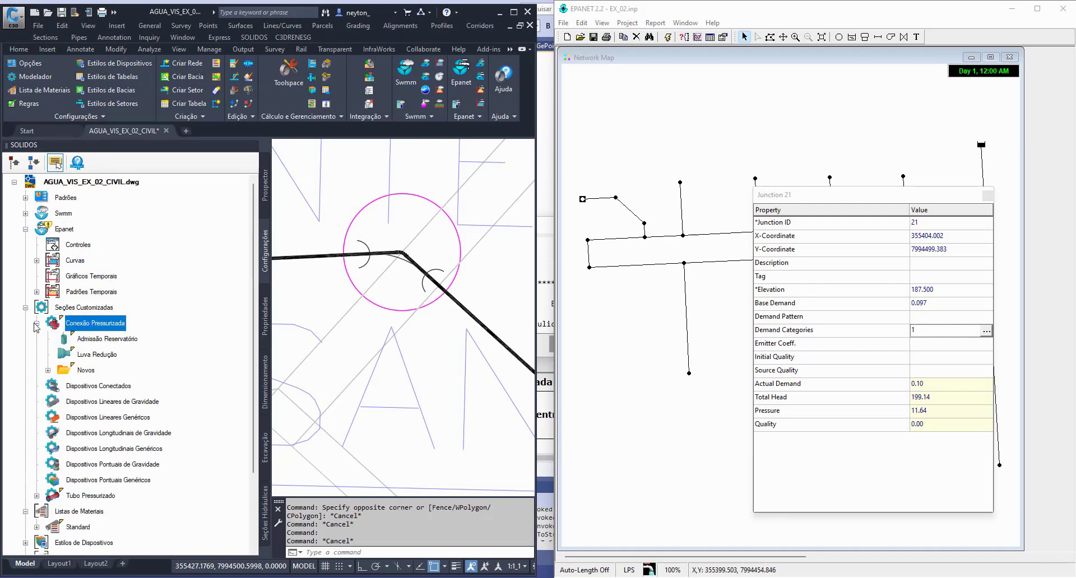
{"action": "left_click", "coordinate": [48, 370]}
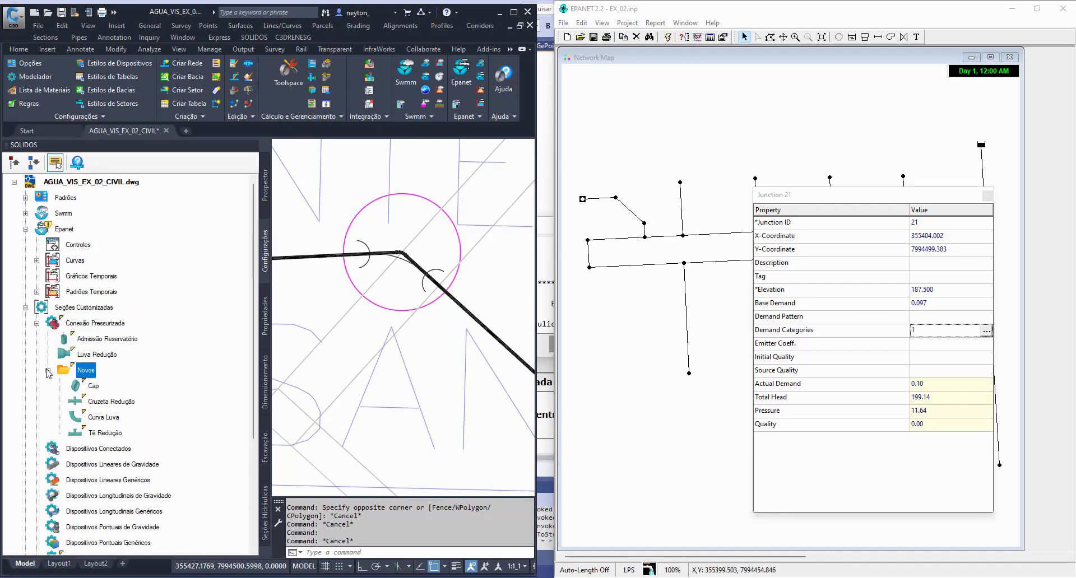
{"action": "left_click", "coordinate": [115, 421]}
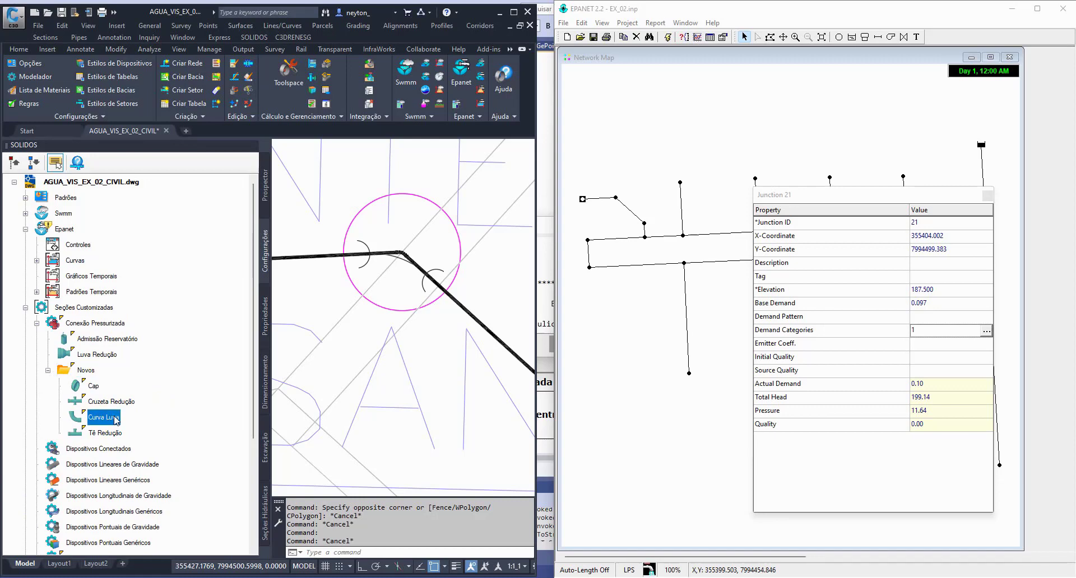
{"action": "double_click", "coordinate": [115, 418]}
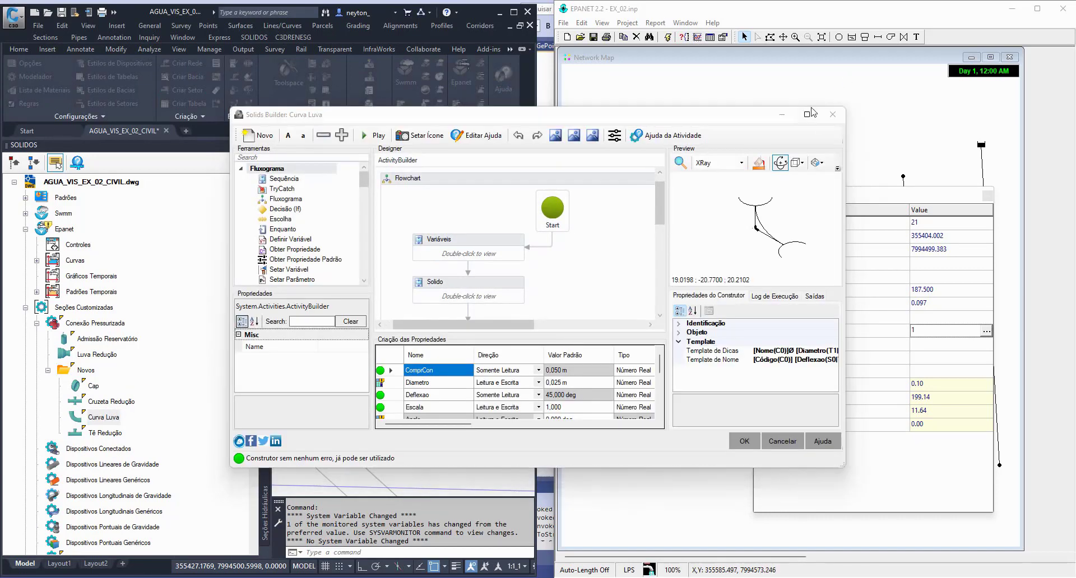
Examine the Junction activity's Elevação setting and the available Epanet tools in Curva Luva, and close the builder without saving.
{"action": "scroll", "coordinate": [572, 182], "scroll_direction": "down", "scroll_amount": 5}
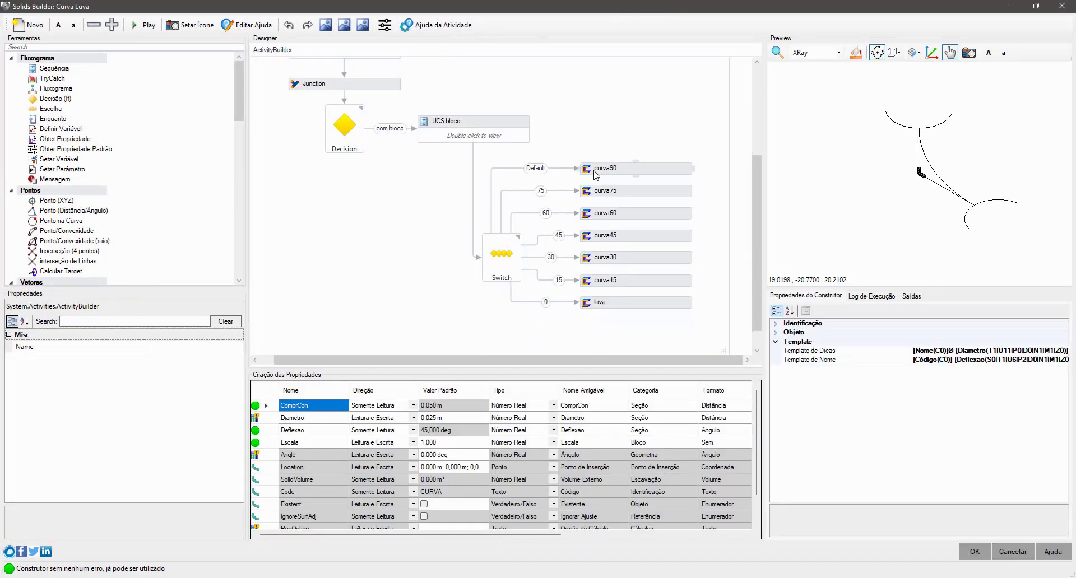
{"action": "scroll", "coordinate": [476, 248], "scroll_direction": "up", "scroll_amount": 2}
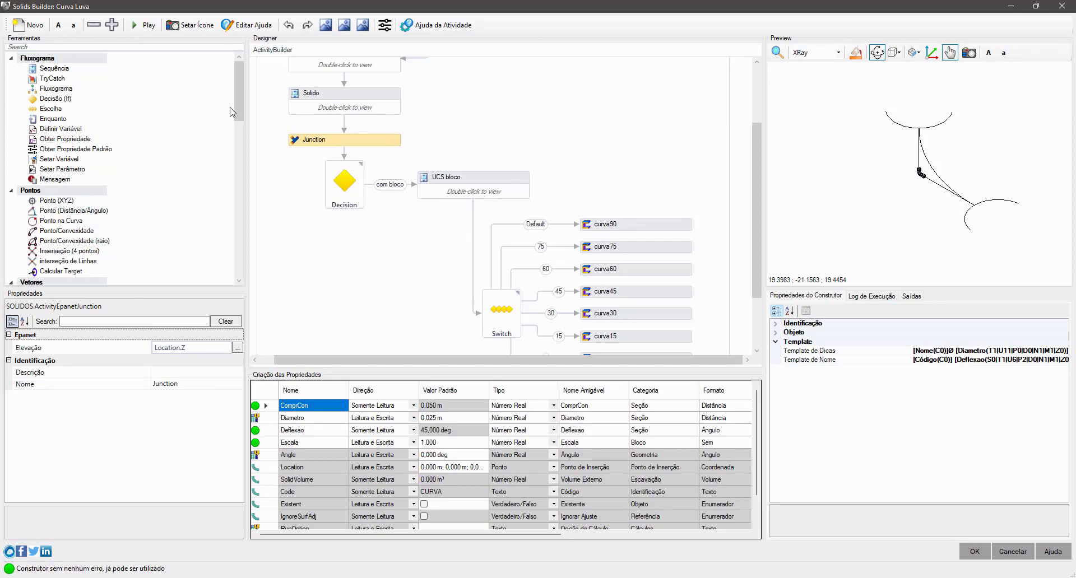
{"action": "scroll", "coordinate": [231, 112], "scroll_direction": "down", "scroll_amount": 10}
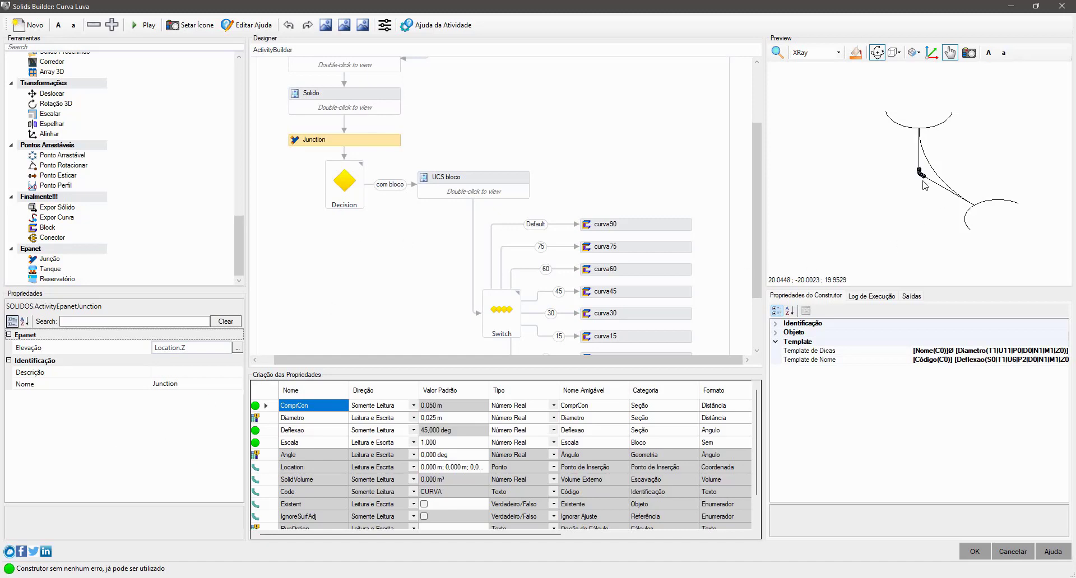
{"action": "left_click", "coordinate": [66, 349]}
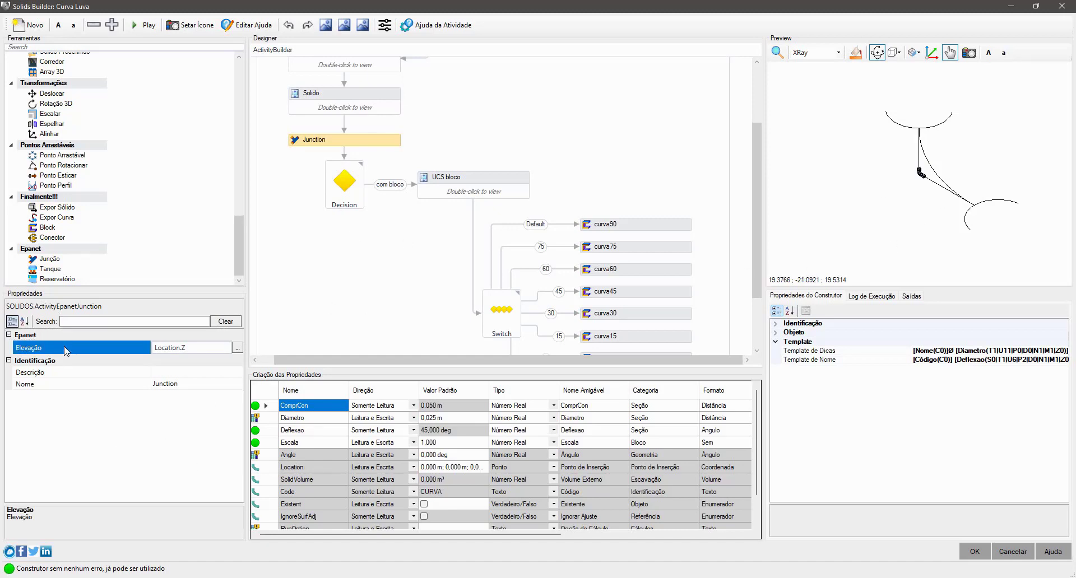
{"action": "left_click", "coordinate": [171, 348]}
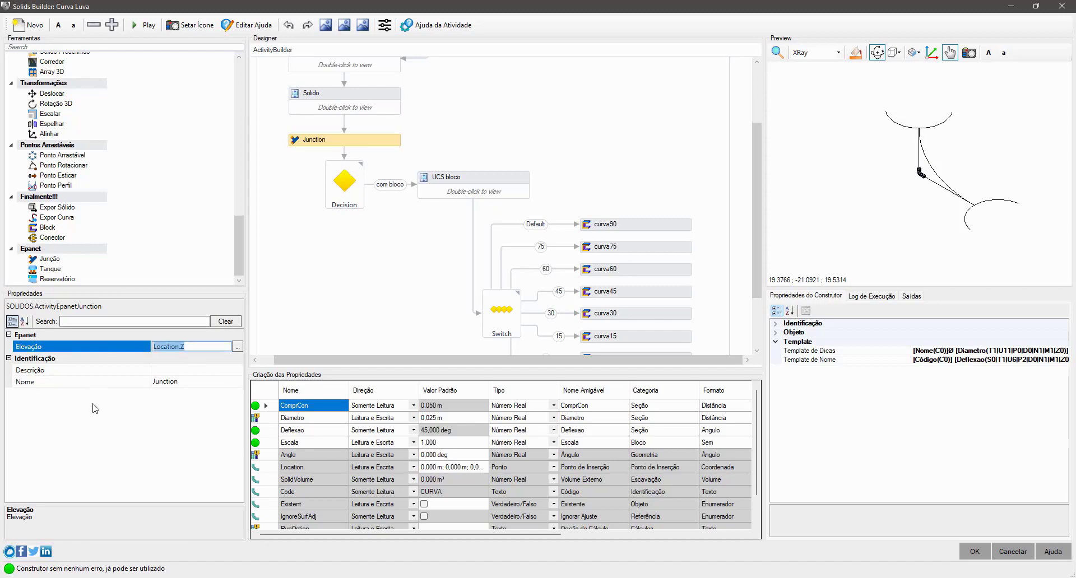
{"action": "left_click", "coordinate": [91, 436]}
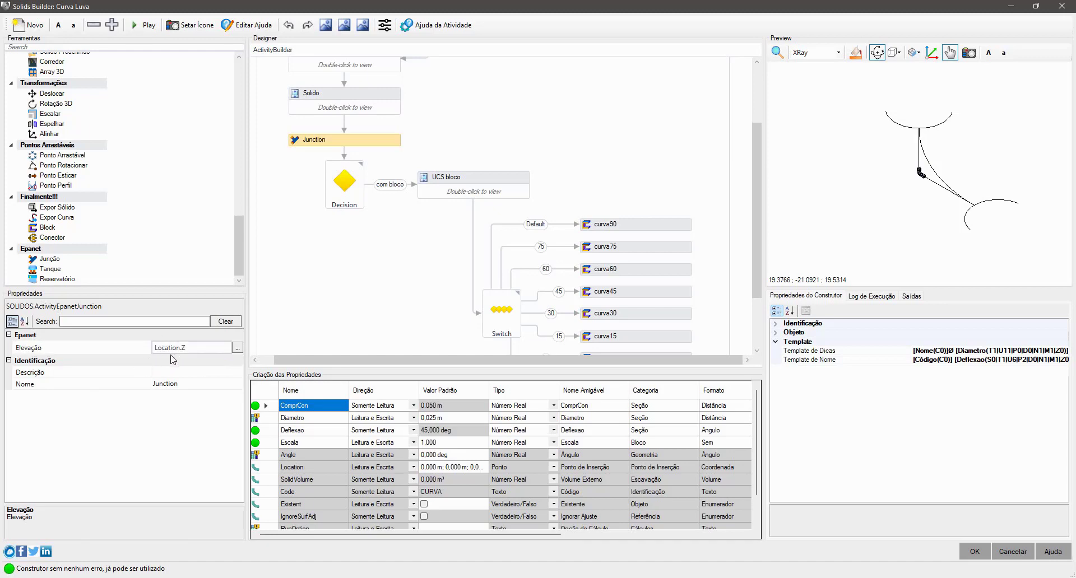
{"action": "left_click", "coordinate": [1013, 552]}
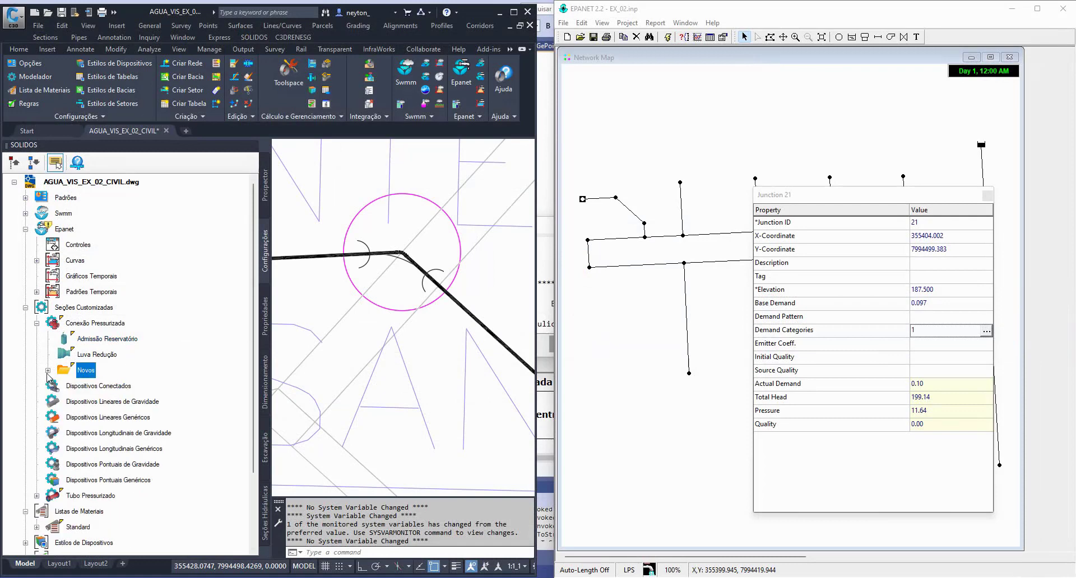
Collapse Conexão Pressurizada and open the Tubo section under Tubo Pressurizado in the Solids Builder.
{"action": "double_click", "coordinate": [51, 325]}
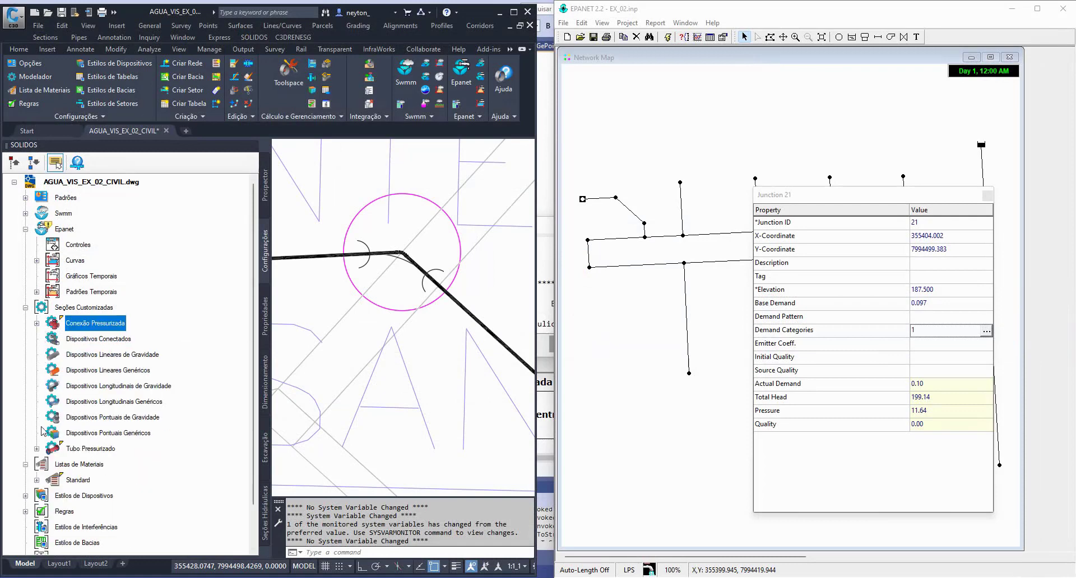
{"action": "double_click", "coordinate": [48, 449]}
{"action": "left_click", "coordinate": [84, 465]}
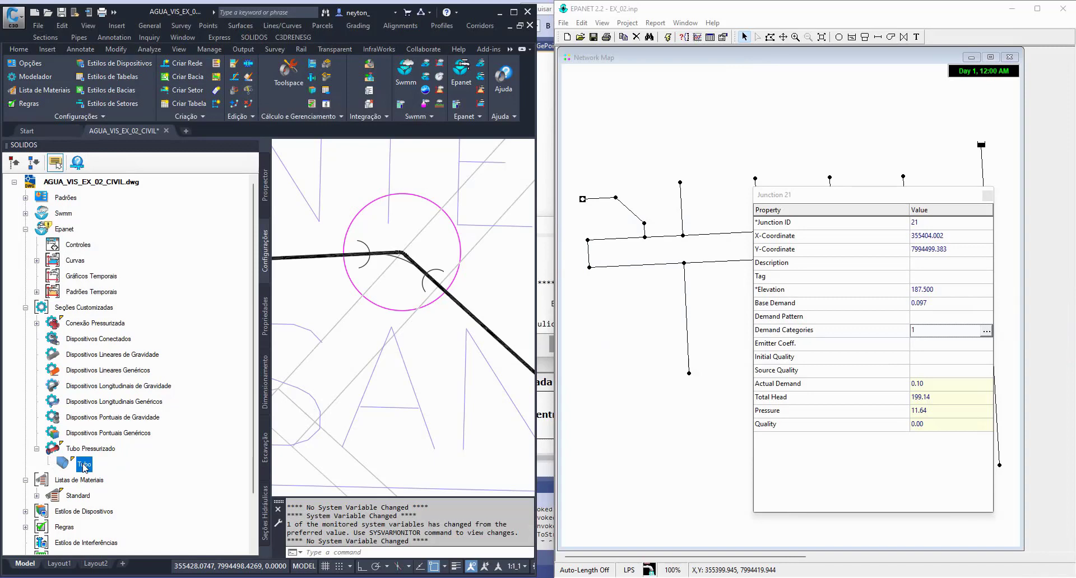
{"action": "double_click", "coordinate": [83, 465]}
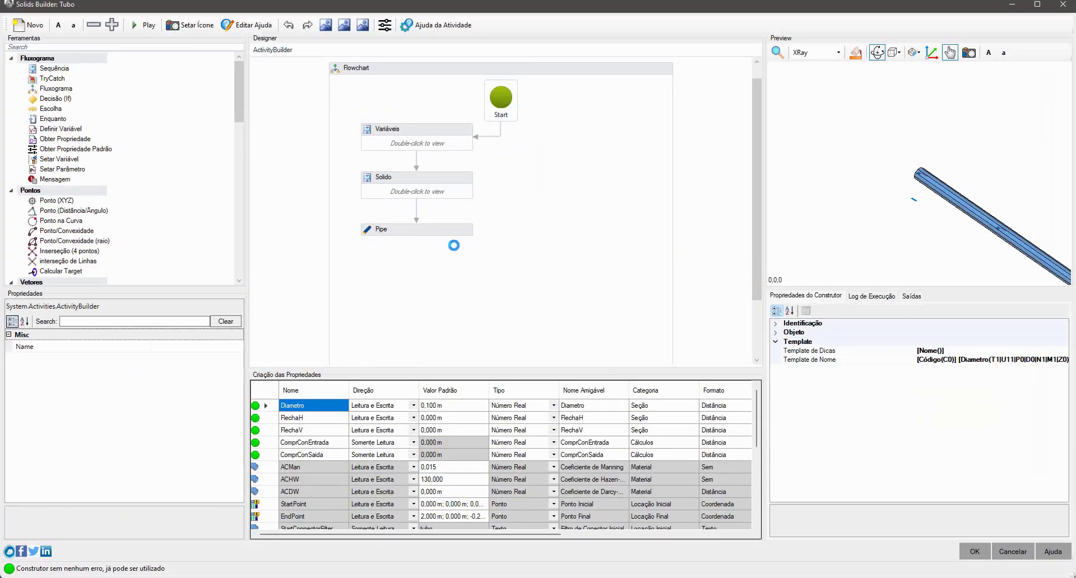
Examine the Pipe activity's diameter, initial state, reaction coefficients and loss coefficient, along with the available Epanet tools.
{"action": "left_click", "coordinate": [456, 227]}
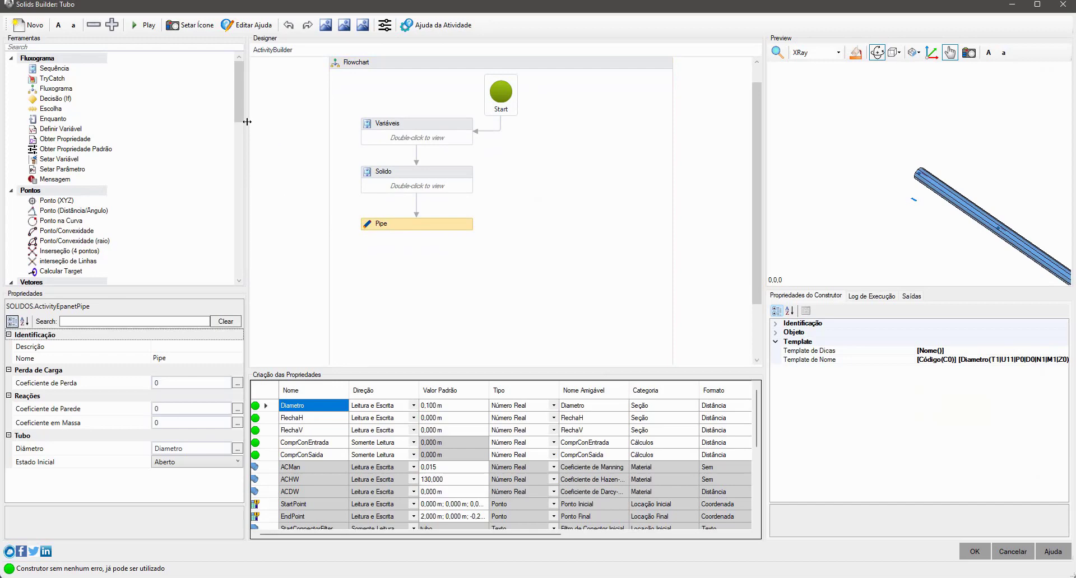
{"action": "left_click_drag", "start_coordinate": [240, 115], "coordinate": [231, 270]}
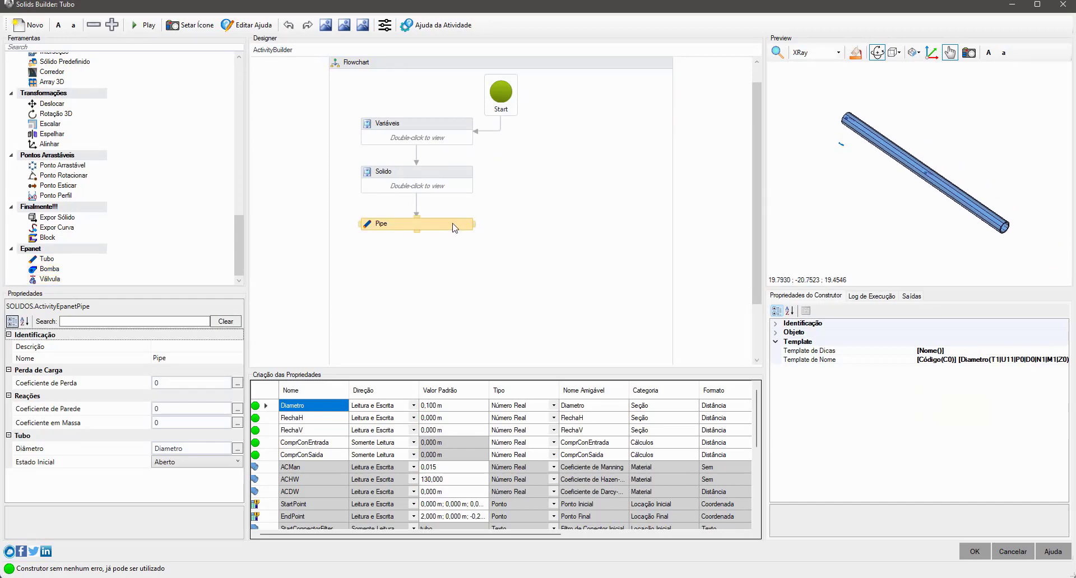
{"action": "left_click", "coordinate": [139, 450]}
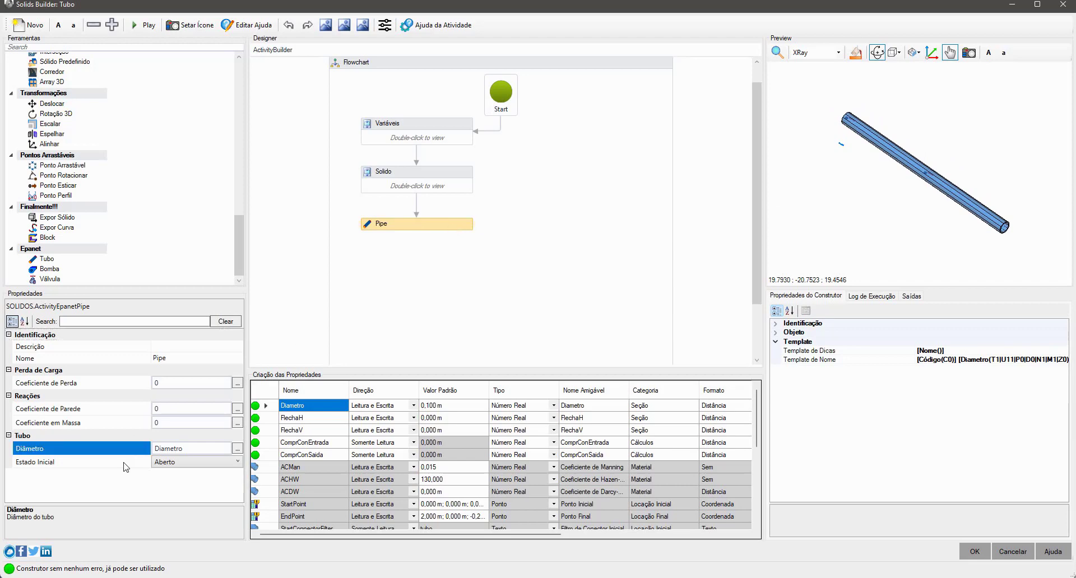
{"action": "left_click", "coordinate": [125, 464]}
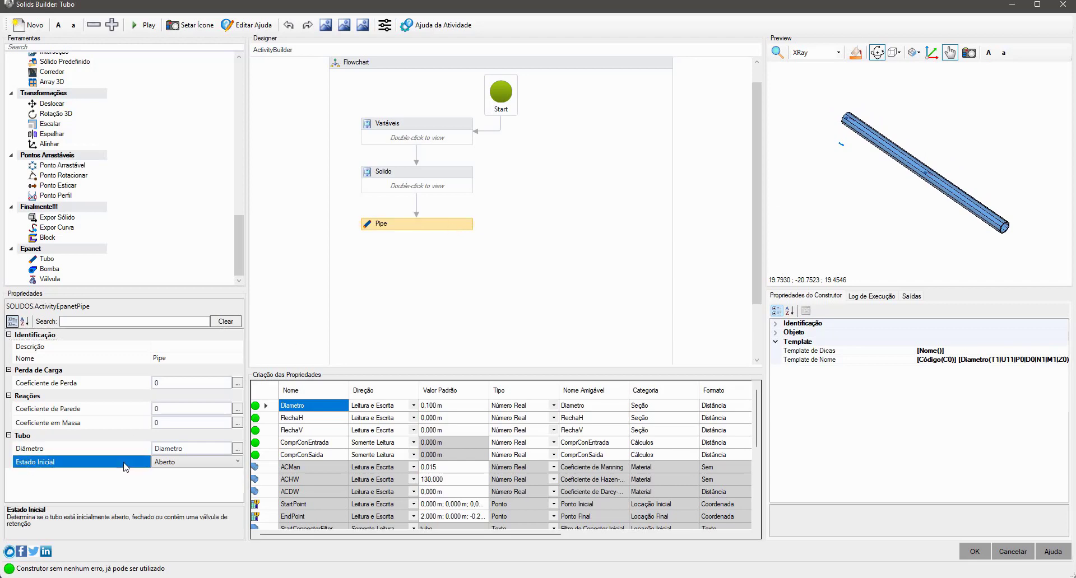
{"action": "left_click", "coordinate": [90, 429]}
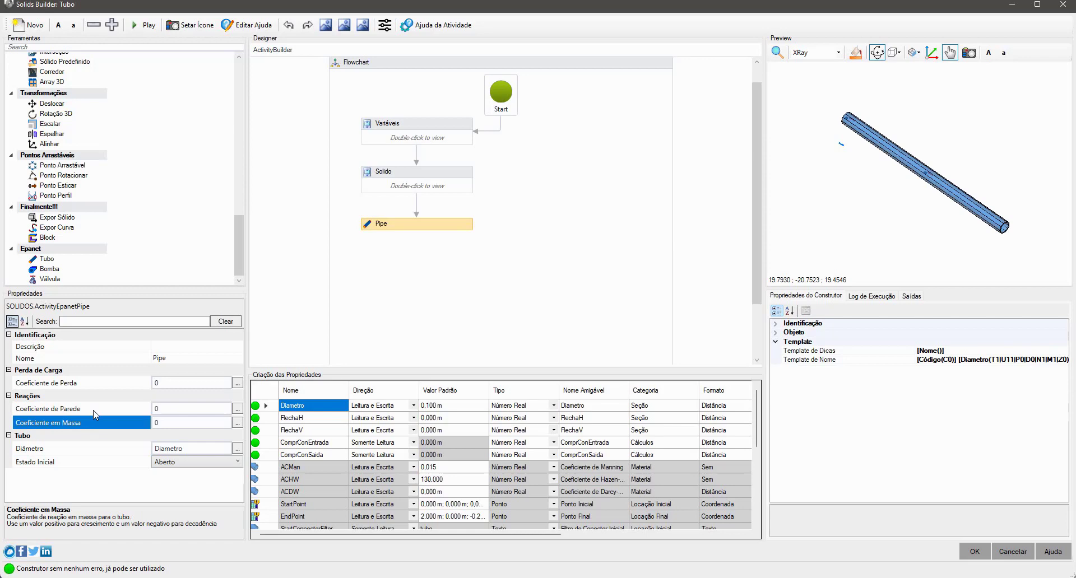
{"action": "left_click", "coordinate": [93, 411]}
{"action": "left_click", "coordinate": [54, 383]}
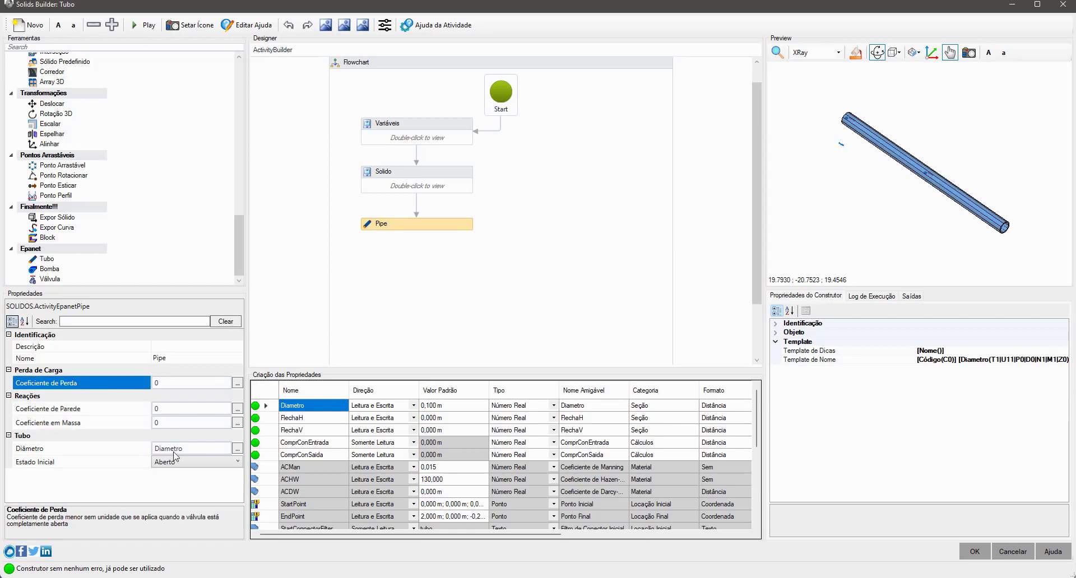
Minimize the Solids Builder, close the junction 21 properties in EPANET, and open the properties of pipe t20.
{"action": "mouse_move", "coordinate": [1043, 11]}
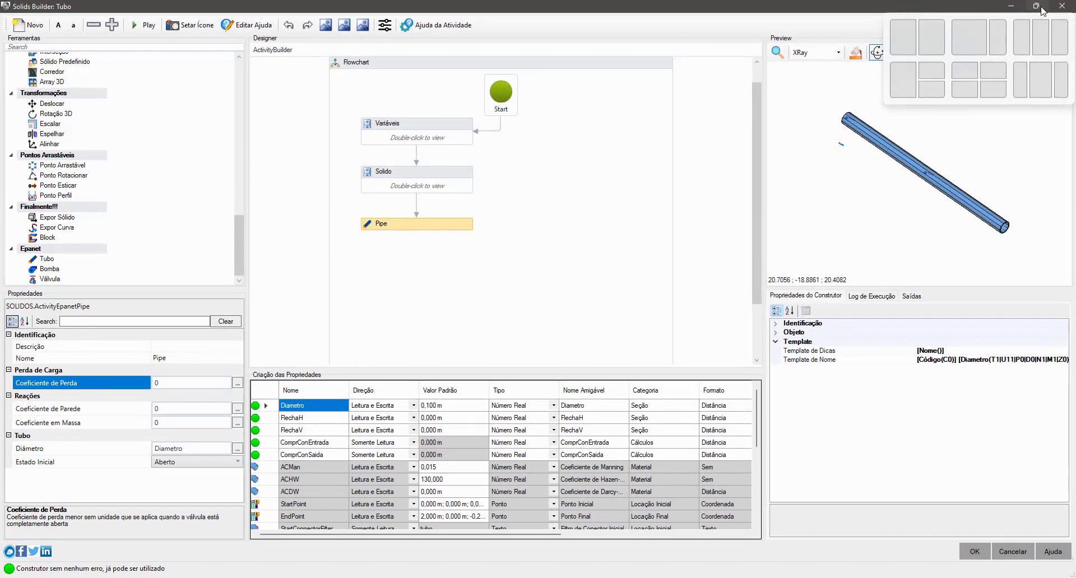
{"action": "left_click", "coordinate": [1008, 8]}
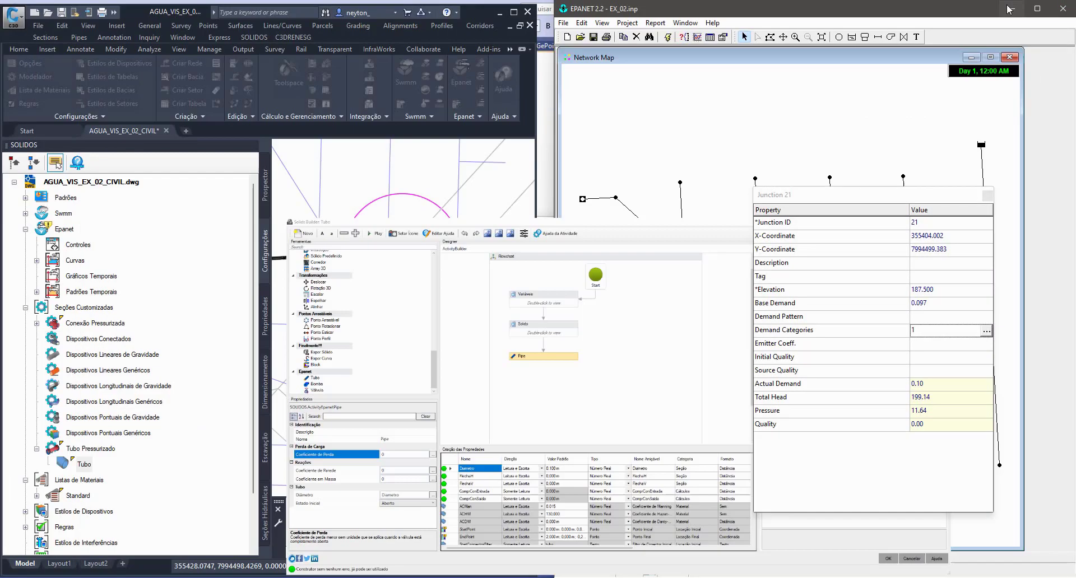
{"action": "left_click", "coordinate": [987, 195]}
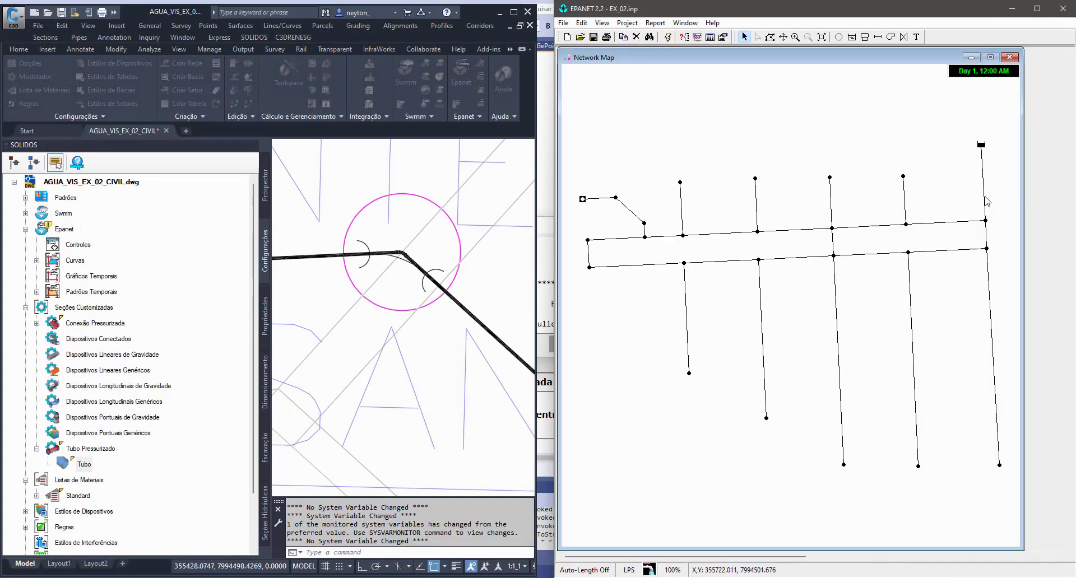
{"action": "double_click", "coordinate": [631, 211]}
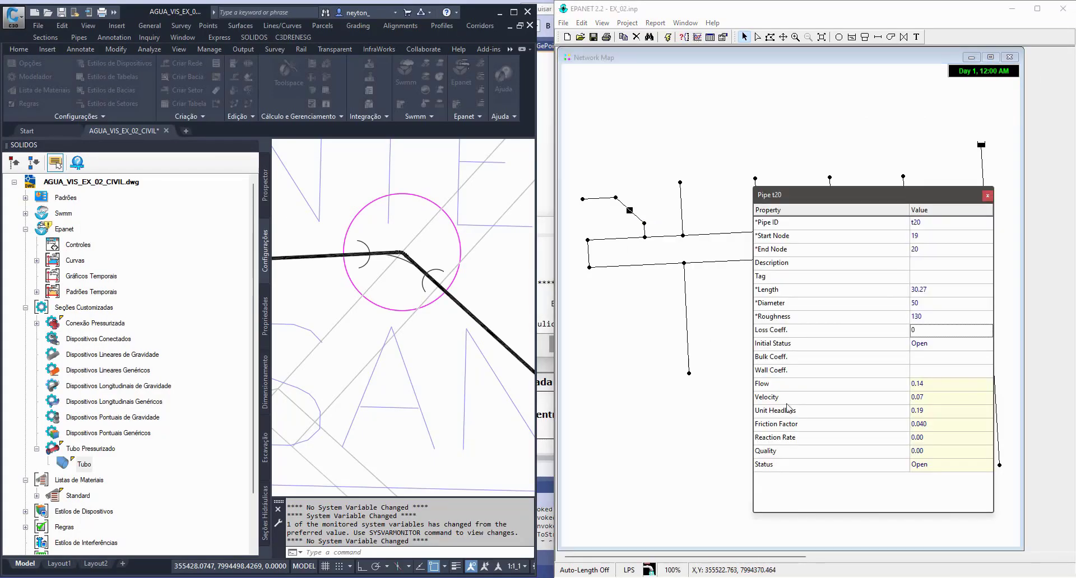
Examine pipe t20's initial status, loss coefficient, roughness, length and diameter in EPANET, and close its properties.
{"action": "left_click", "coordinate": [851, 346]}
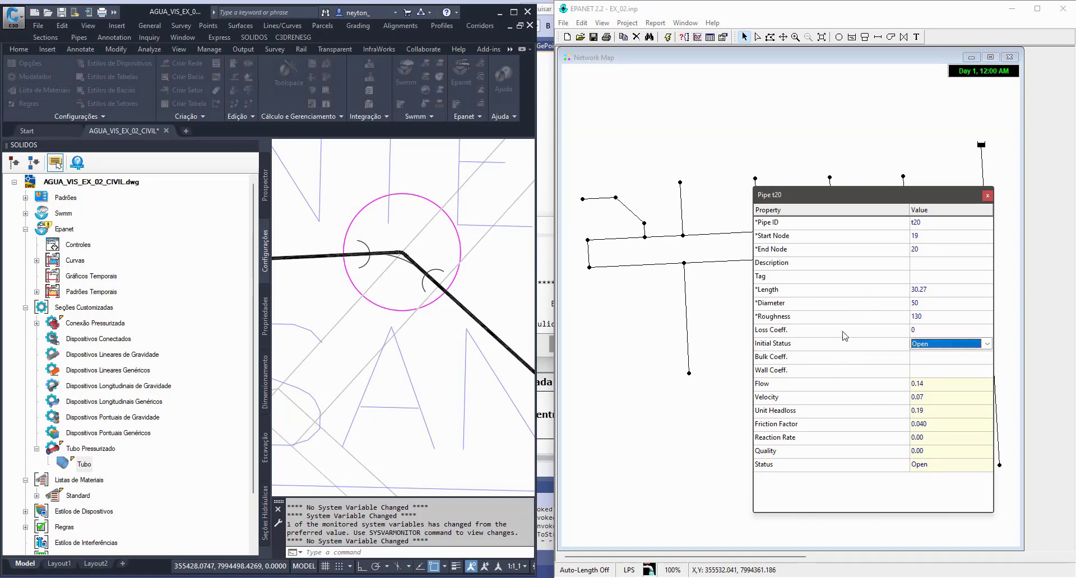
{"action": "left_click", "coordinate": [846, 331]}
{"action": "left_click", "coordinate": [831, 318]}
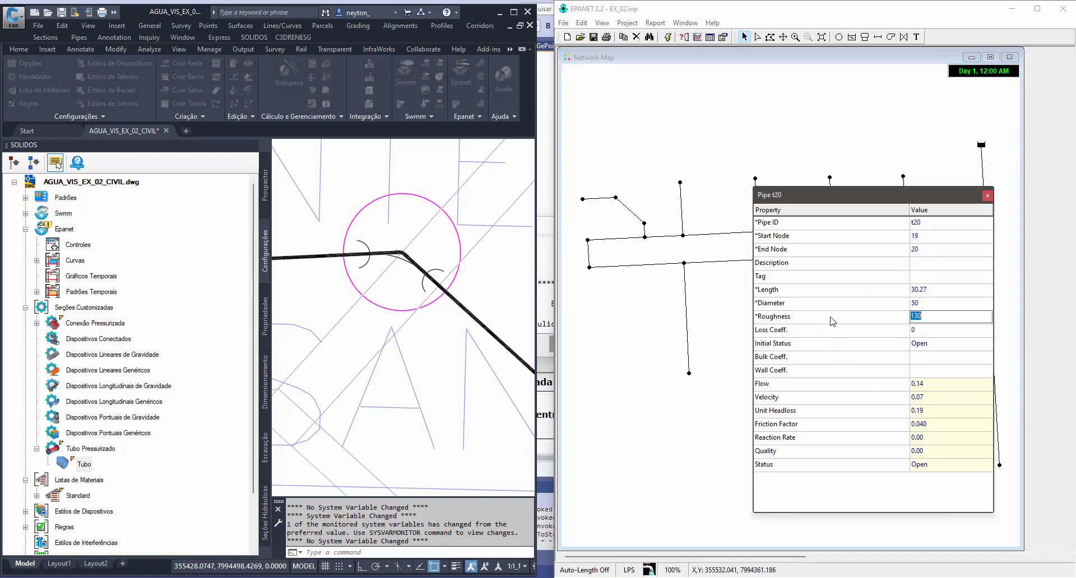
{"action": "left_click", "coordinate": [835, 291]}
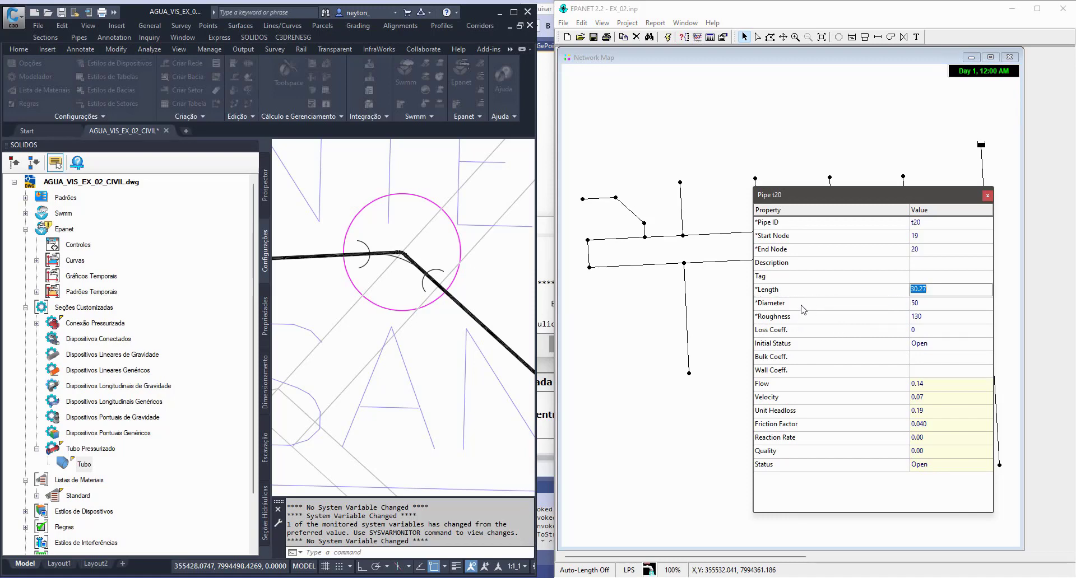
{"action": "left_click", "coordinate": [802, 306]}
{"action": "left_click", "coordinate": [806, 293]}
{"action": "left_click", "coordinate": [987, 195]}
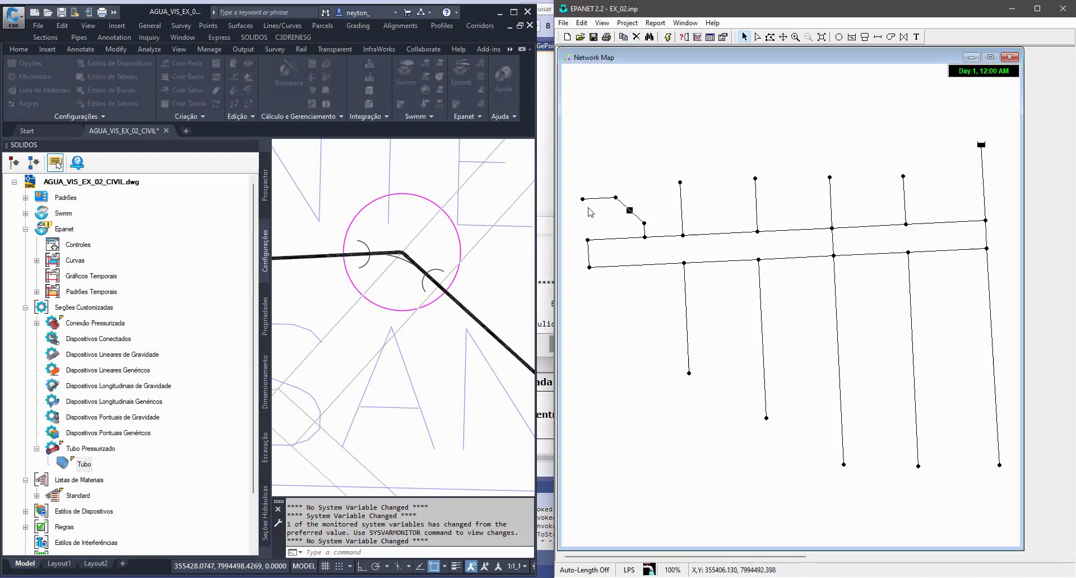
Reopen pipe t20's properties in EPANET, review its roughness, diameter and length values, and close them again.
{"action": "double_click", "coordinate": [636, 217]}
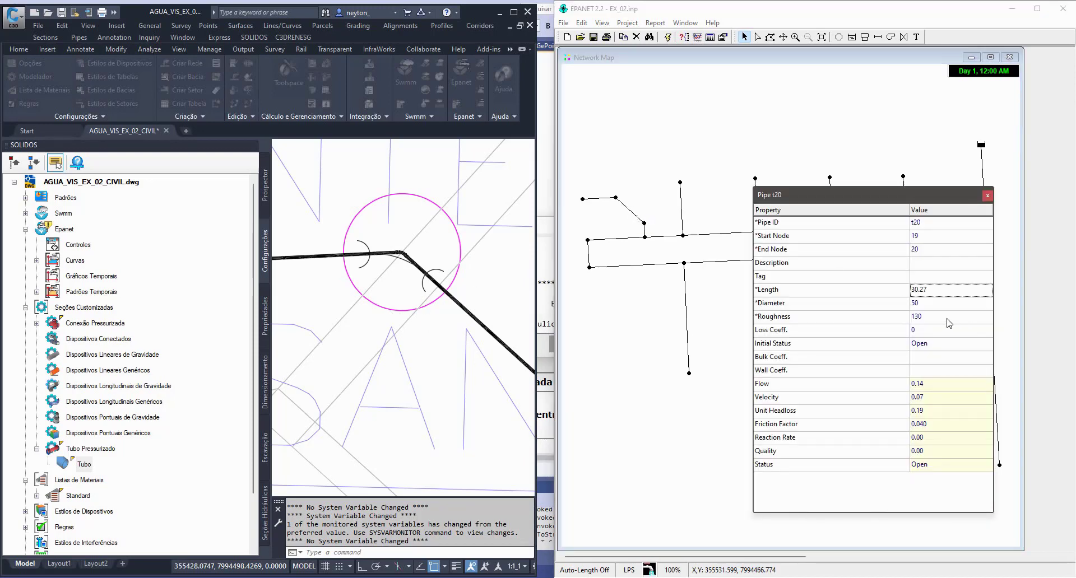
{"action": "left_click", "coordinate": [946, 320]}
{"action": "left_click", "coordinate": [947, 303]}
{"action": "left_click", "coordinate": [948, 289]}
{"action": "left_click", "coordinate": [431, 326]}
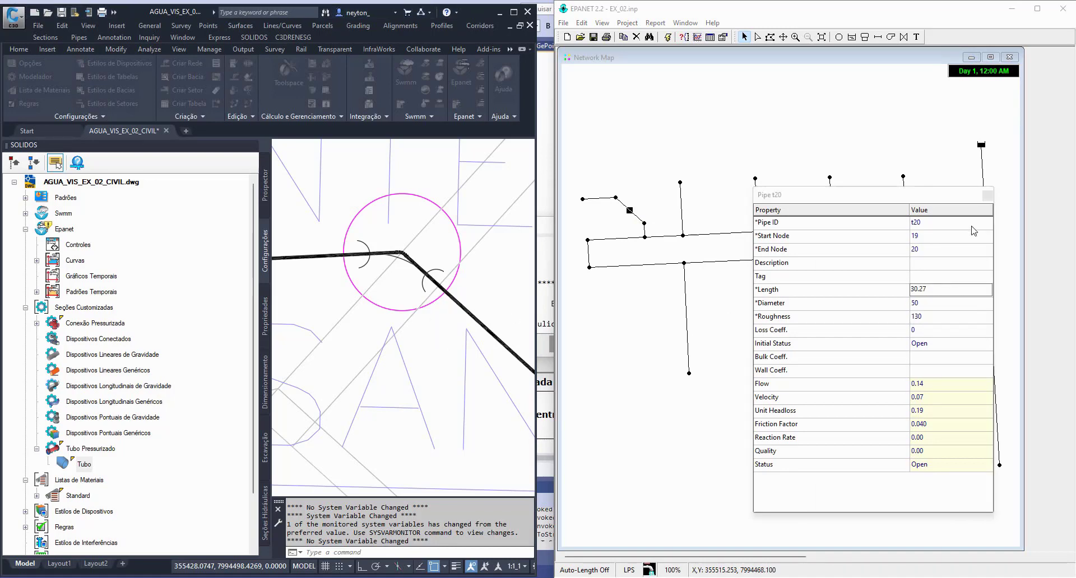
{"action": "left_click", "coordinate": [987, 195]}
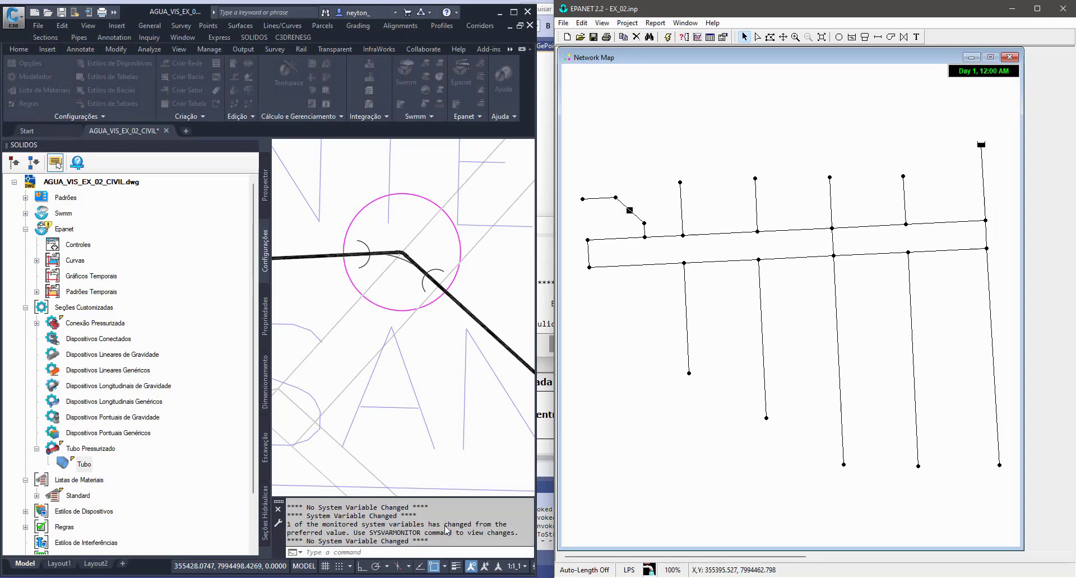
Return to the Solids Builder, close the Tubo section without saving, and view the surrounding pipes in the Civil 3D drawing.
{"action": "key", "text": "alt+Tab"}
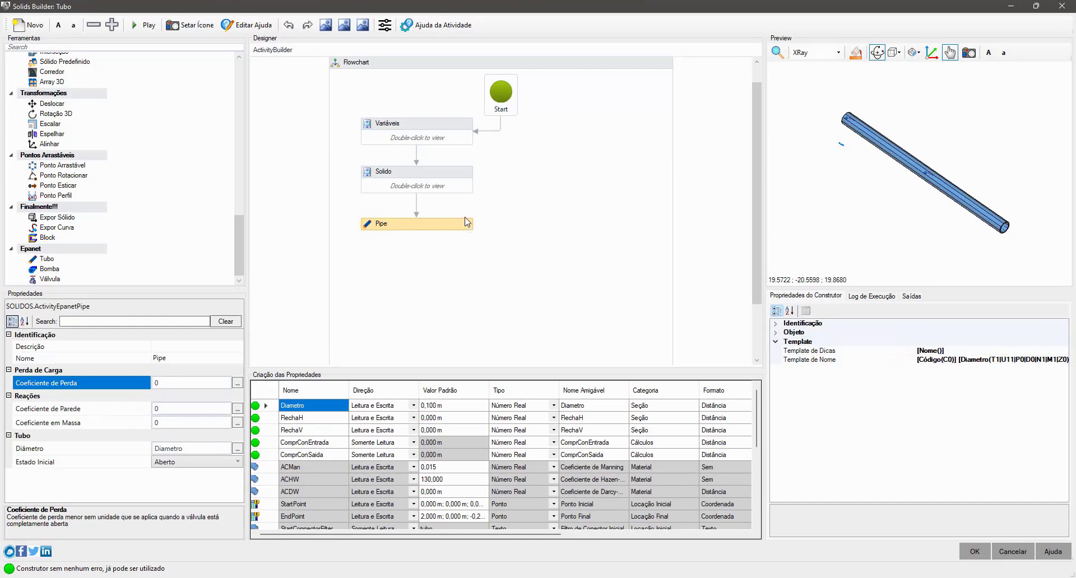
{"action": "left_click", "coordinate": [1018, 545]}
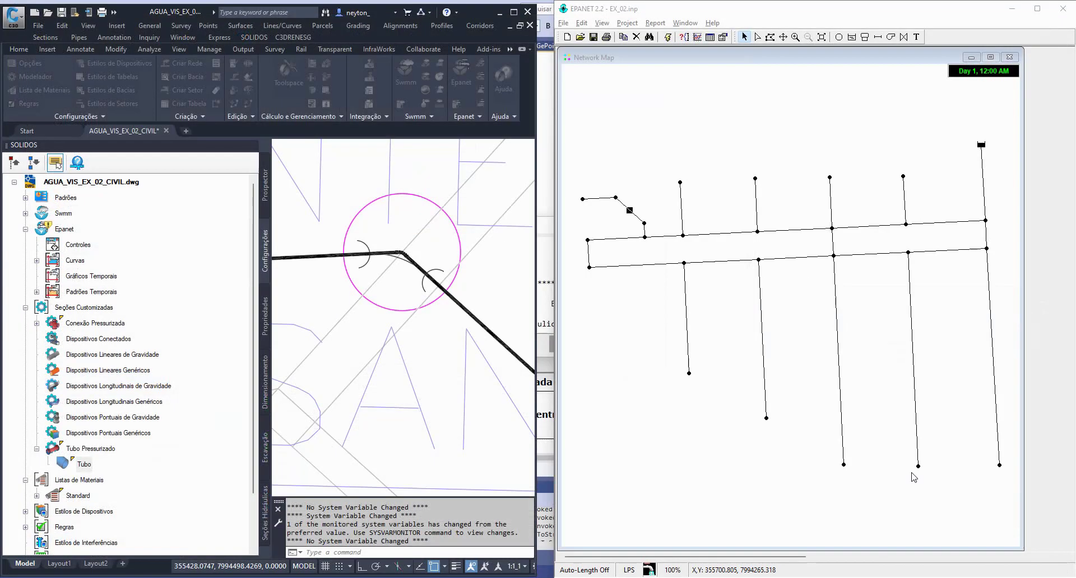
{"action": "scroll", "coordinate": [376, 244], "scroll_direction": "down", "scroll_amount": 5}
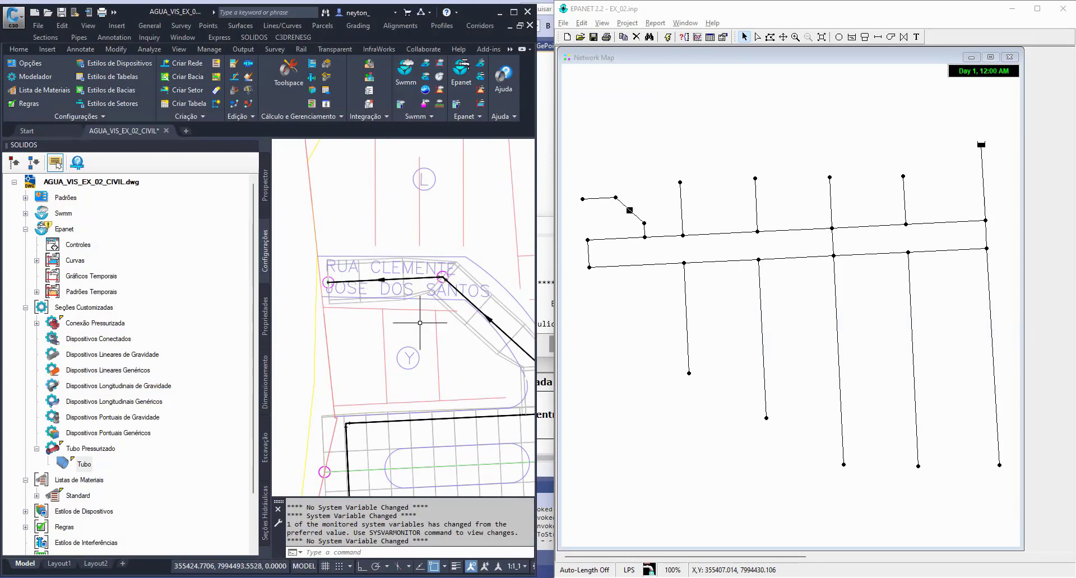
{"action": "mouse_move", "coordinate": [425, 350]}
{"action": "middle_mouse_down"}
{"action": "mouse_move", "coordinate": [387, 360]}
{"action": "mouse_move", "coordinate": [407, 333]}
{"action": "middle_mouse_up"}
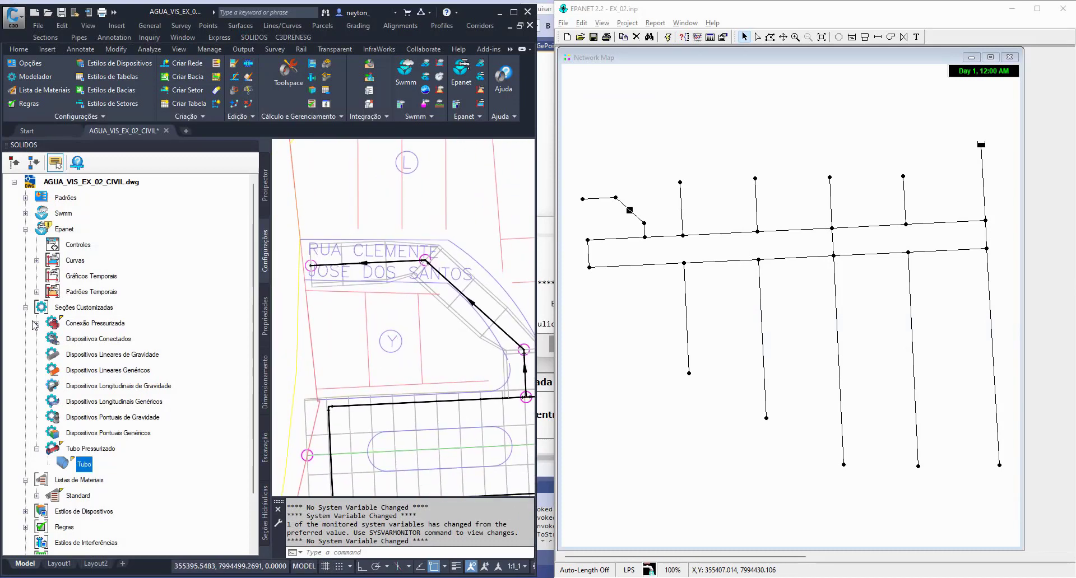
Expand Curvas under Epanet in the SOLIDOS settings and look through the curve types from Curva de Bomba to Curva de Volume.
{"action": "left_click", "coordinate": [891, 66]}
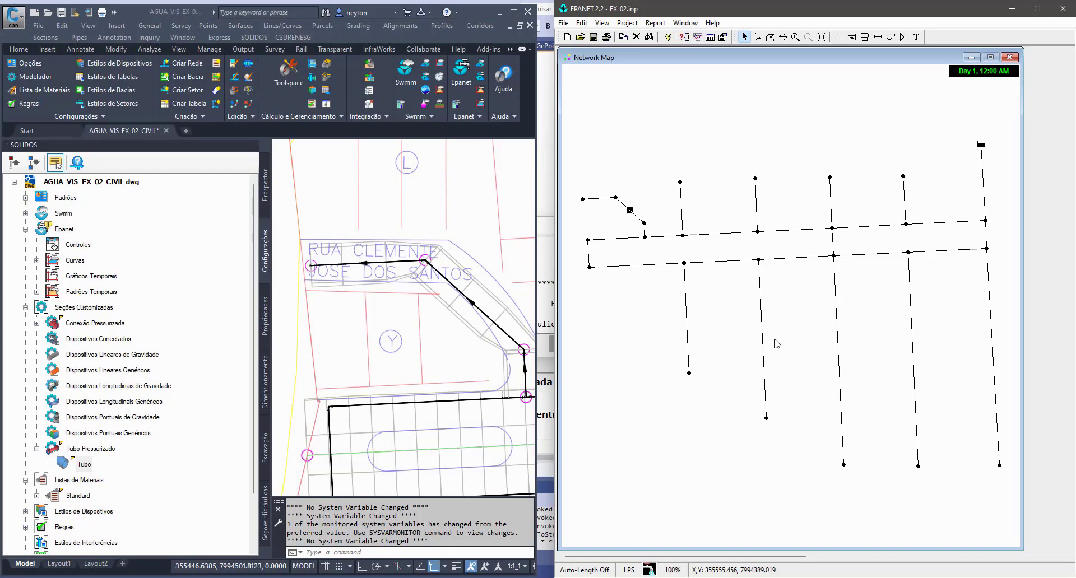
{"action": "left_click", "coordinate": [78, 245]}
{"action": "left_click", "coordinate": [64, 229]}
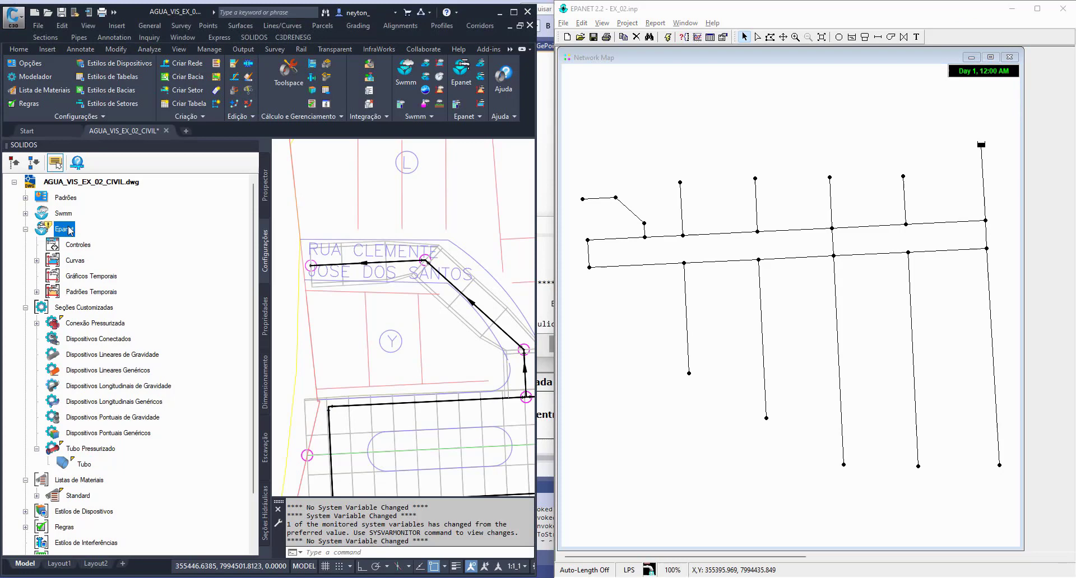
{"action": "double_click", "coordinate": [75, 263]}
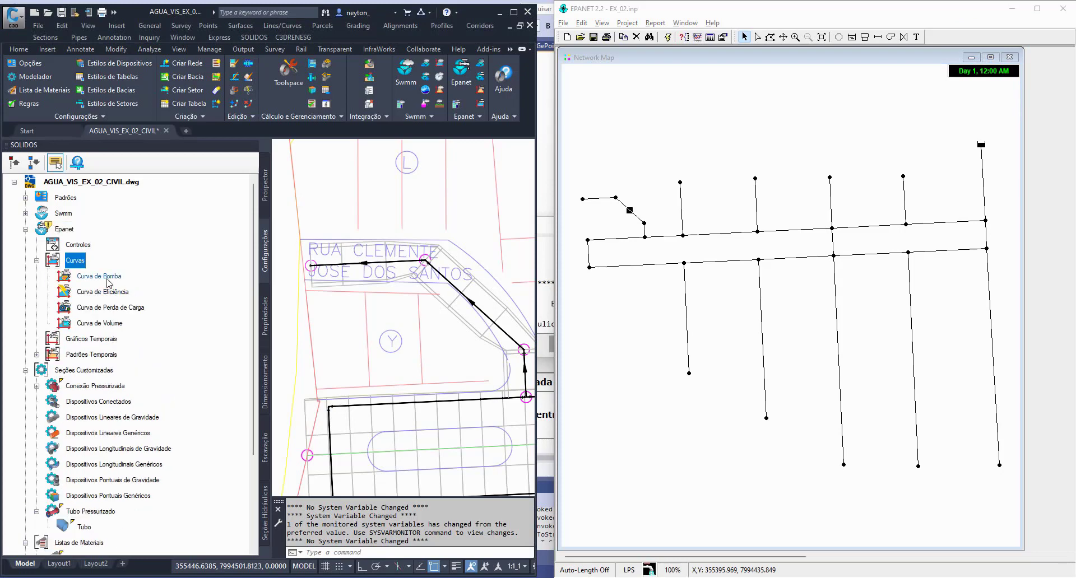
{"action": "left_click", "coordinate": [99, 276]}
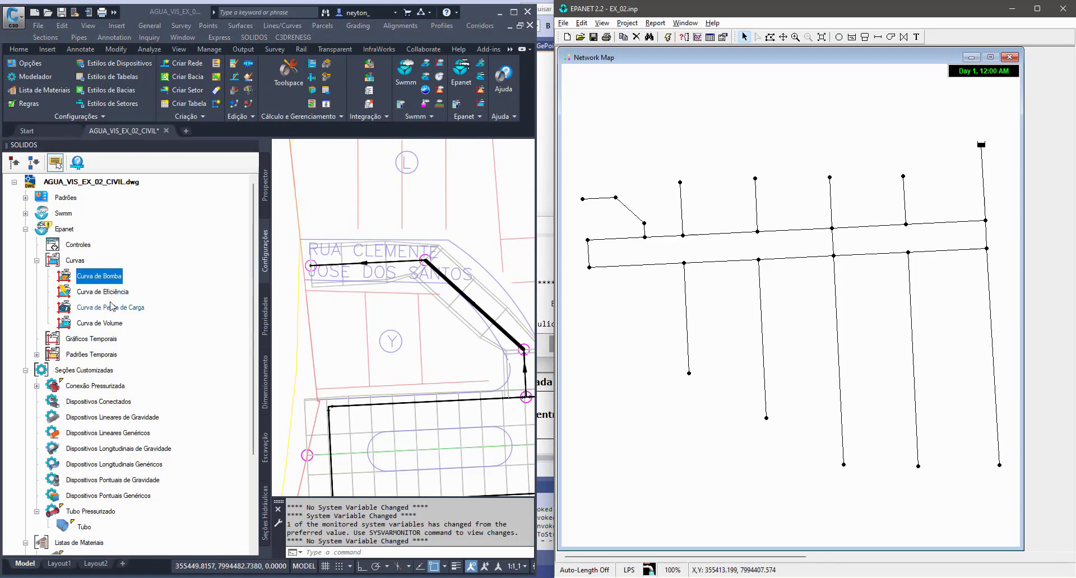
{"action": "left_click", "coordinate": [100, 323]}
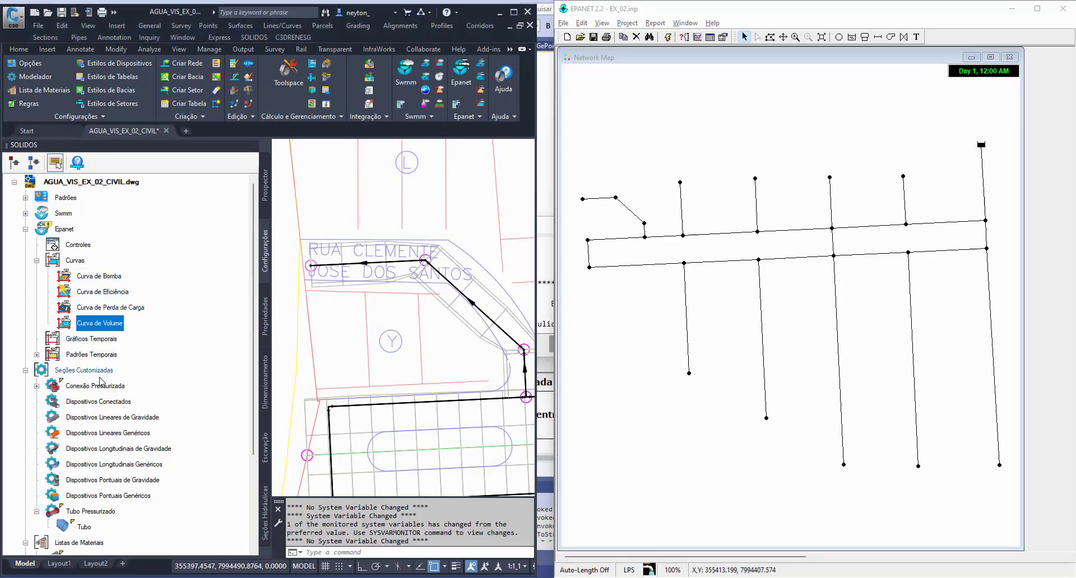
Show the whole network in the Civil 3D drawing and widen the Civil 3D window up to the edge of EPANET.
{"action": "scroll", "coordinate": [368, 304], "scroll_direction": "down", "scroll_amount": 10}
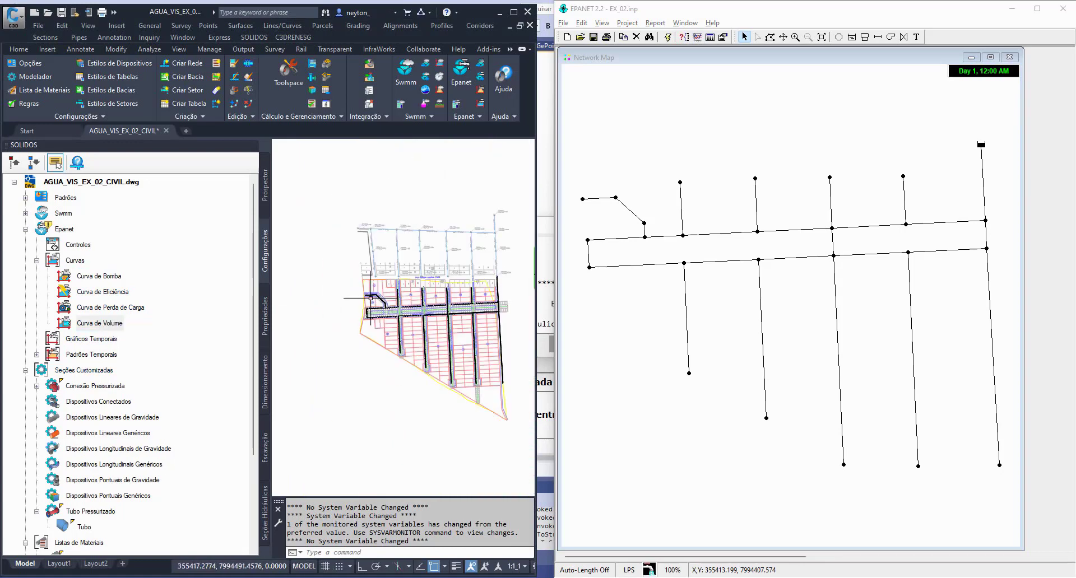
{"action": "middle_click_drag", "start_coordinate": [417, 343], "coordinate": [364, 347]}
{"action": "scroll", "coordinate": [367, 392], "scroll_direction": "up", "scroll_amount": 1}
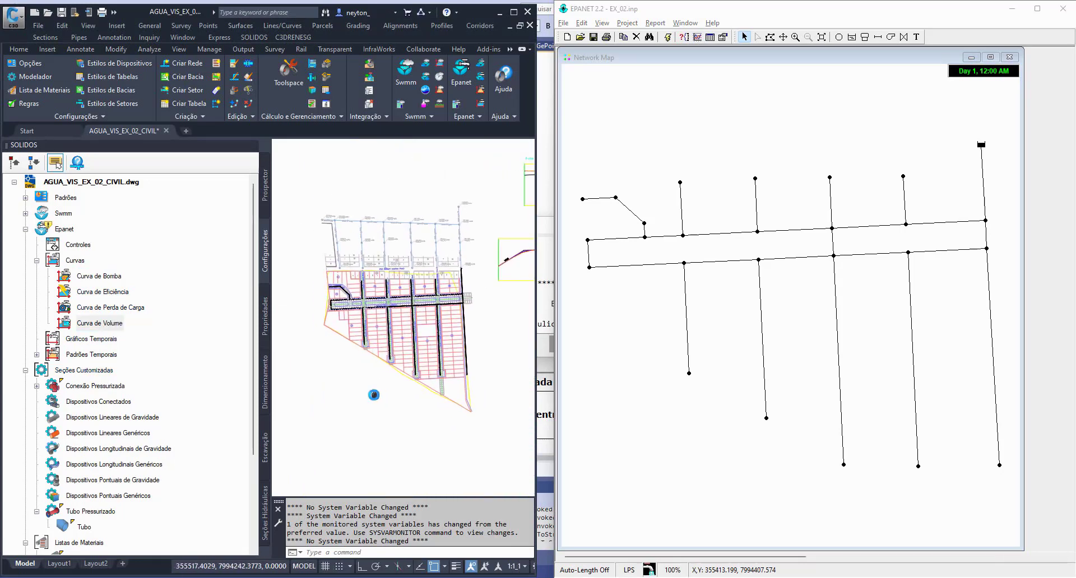
{"action": "scroll", "coordinate": [358, 360], "scroll_direction": "up", "scroll_amount": 3}
{"action": "scroll", "coordinate": [359, 361], "scroll_direction": "down", "scroll_amount": 2}
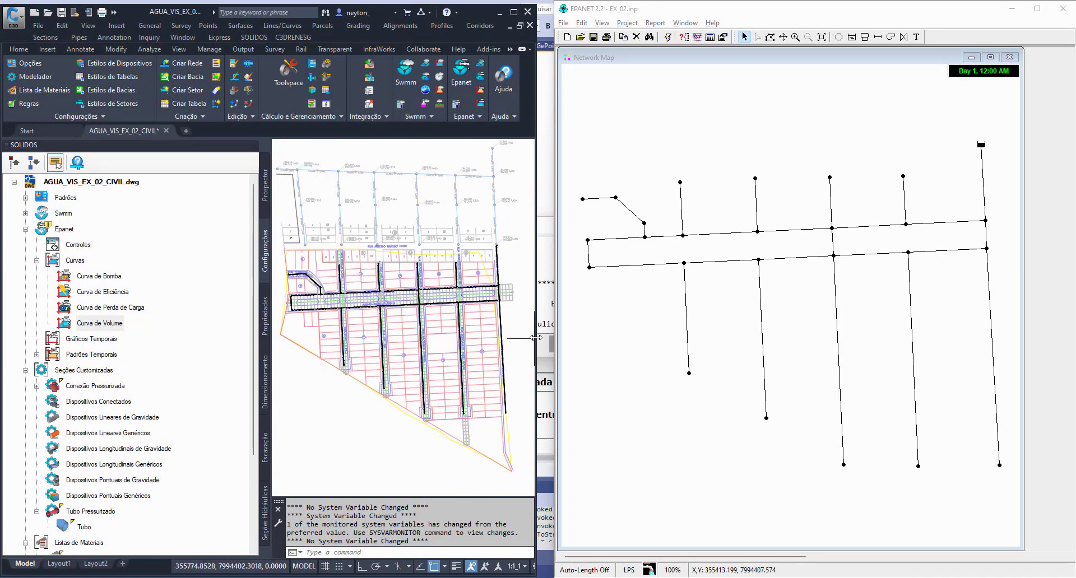
{"action": "mouse_move", "coordinate": [536, 336]}
{"action": "left_mouse_down"}
{"action": "mouse_move", "coordinate": [583, 329]}
{"action": "mouse_move", "coordinate": [554, 336]}
{"action": "left_mouse_up"}
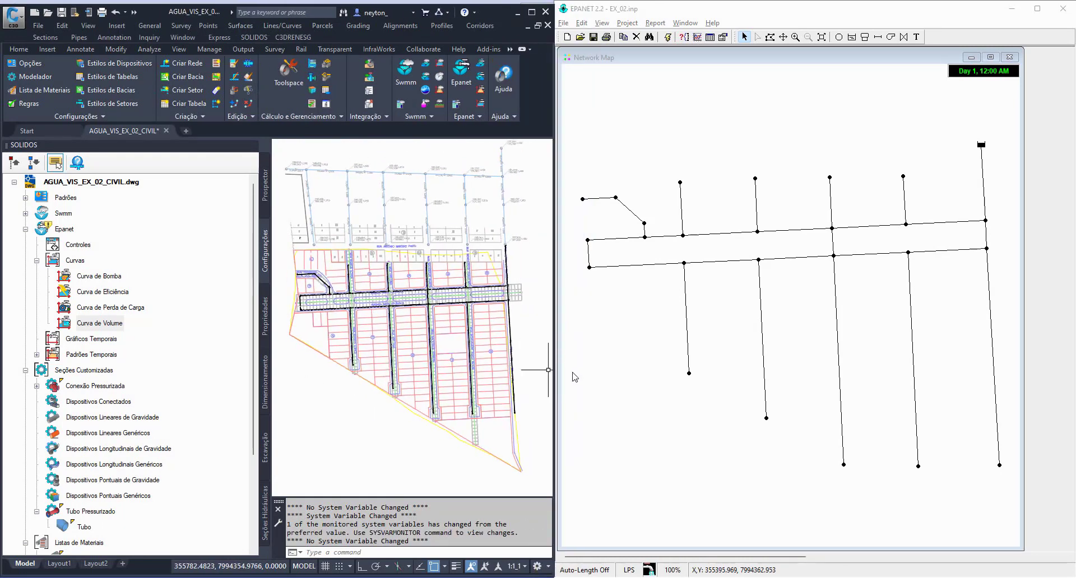
{"action": "left_click", "coordinate": [726, 324]}
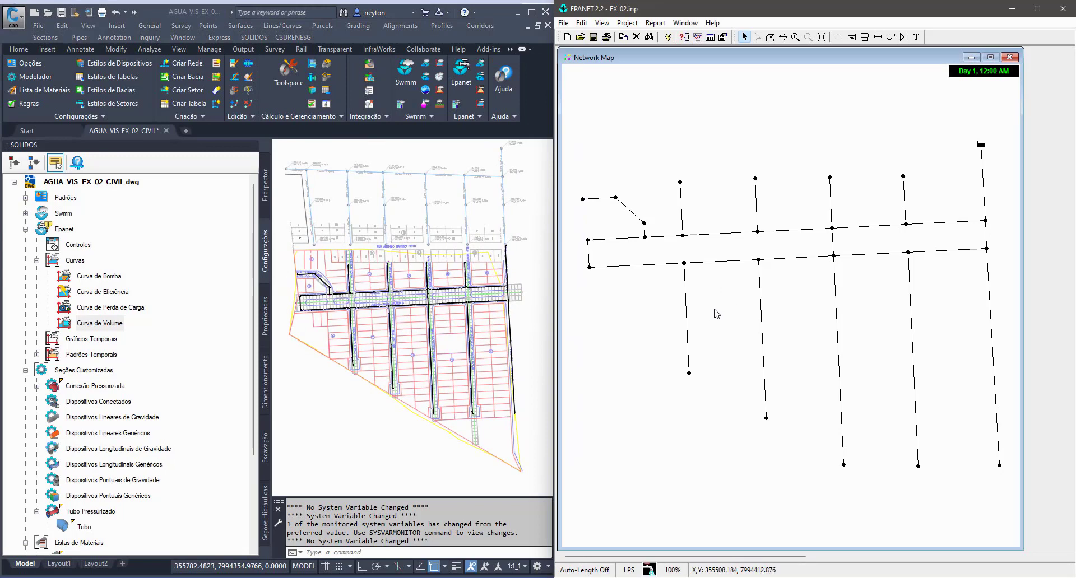
{"action": "left_click", "coordinate": [350, 381]}
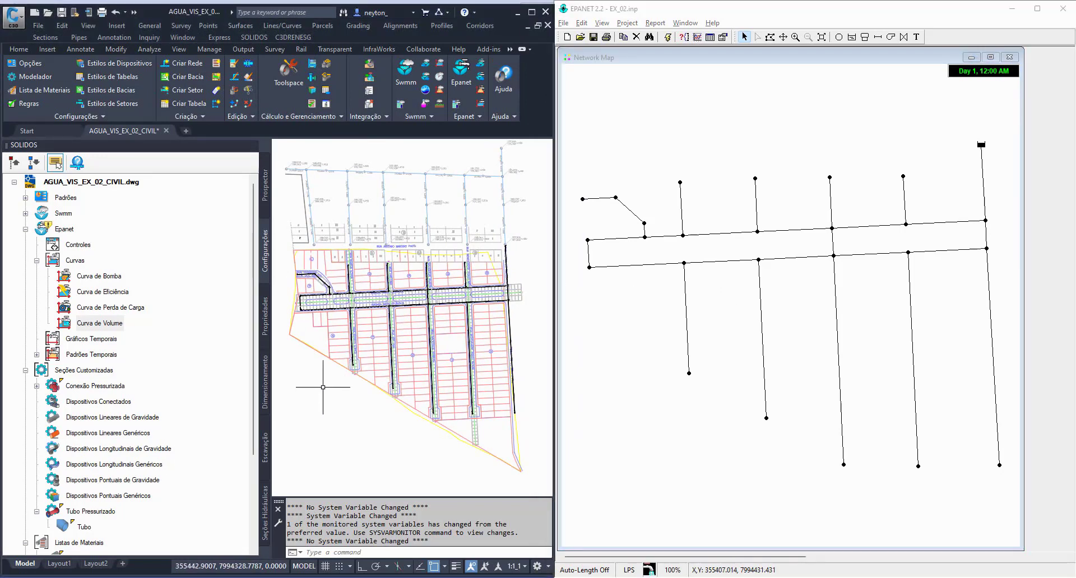
Collapse the Epanet settings, run its Calcular command in SOLIDOS, and reposition and enlarge the report window to read it fully.
{"action": "left_click", "coordinate": [26, 229]}
{"action": "right_click", "coordinate": [66, 229]}
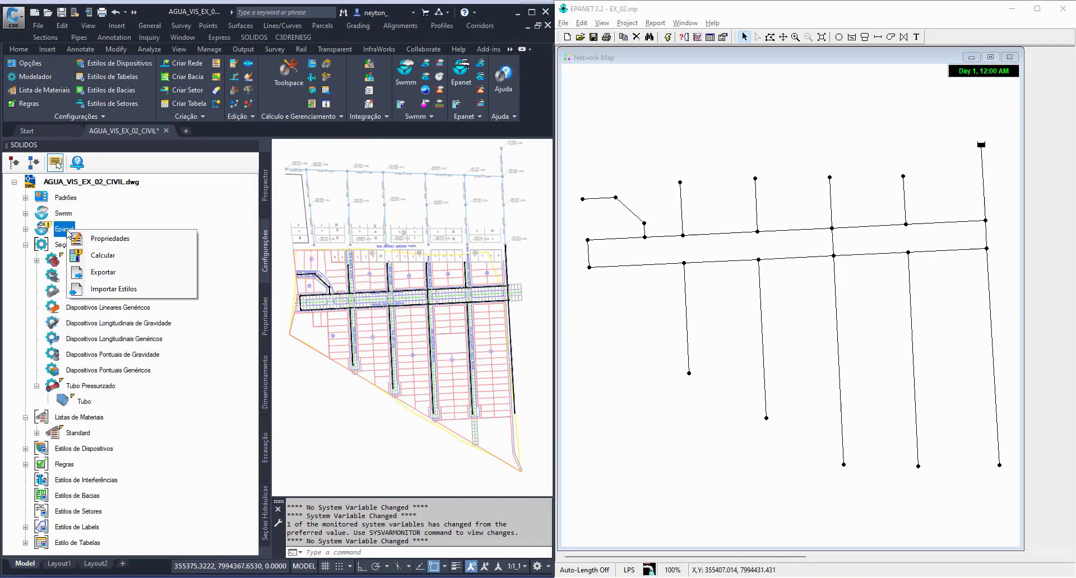
{"action": "left_click", "coordinate": [115, 256]}
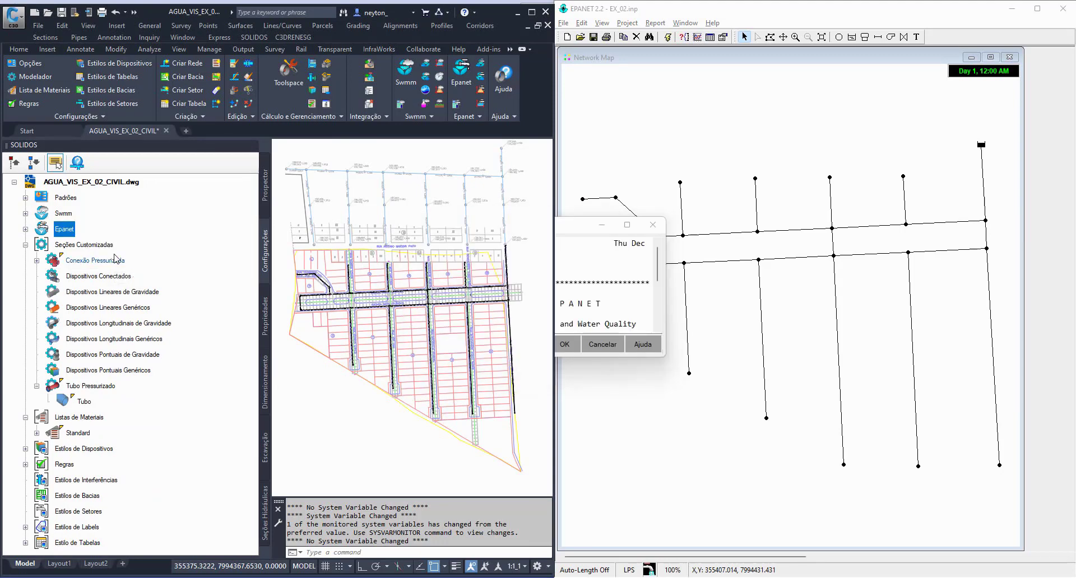
{"action": "mouse_move", "coordinate": [573, 232]}
{"action": "left_mouse_down"}
{"action": "mouse_move", "coordinate": [507, 226]}
{"action": "mouse_move", "coordinate": [408, 180]}
{"action": "left_mouse_up"}
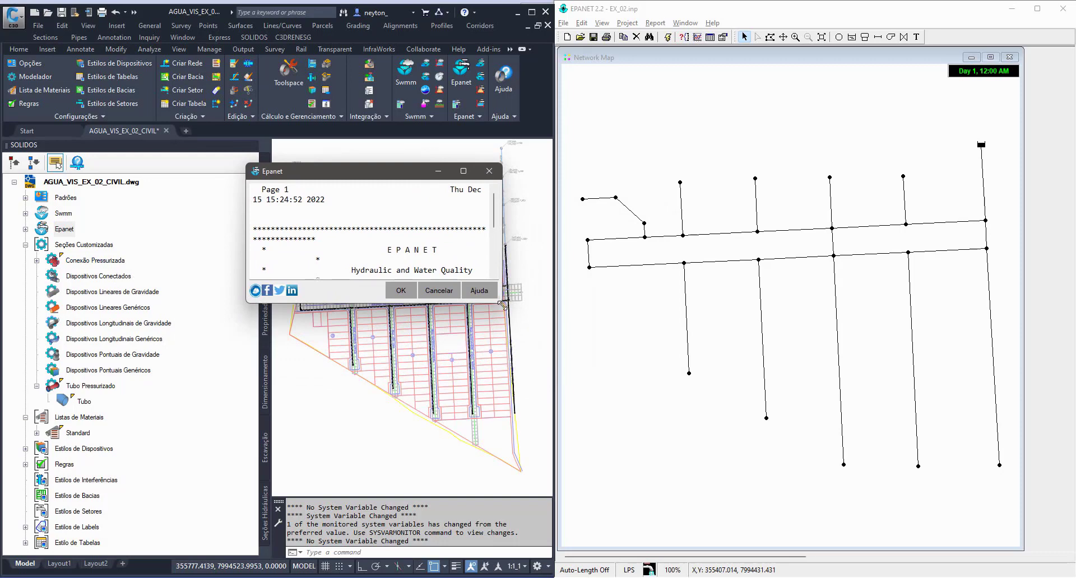
{"action": "left_click_drag", "start_coordinate": [501, 305], "coordinate": [538, 449]}
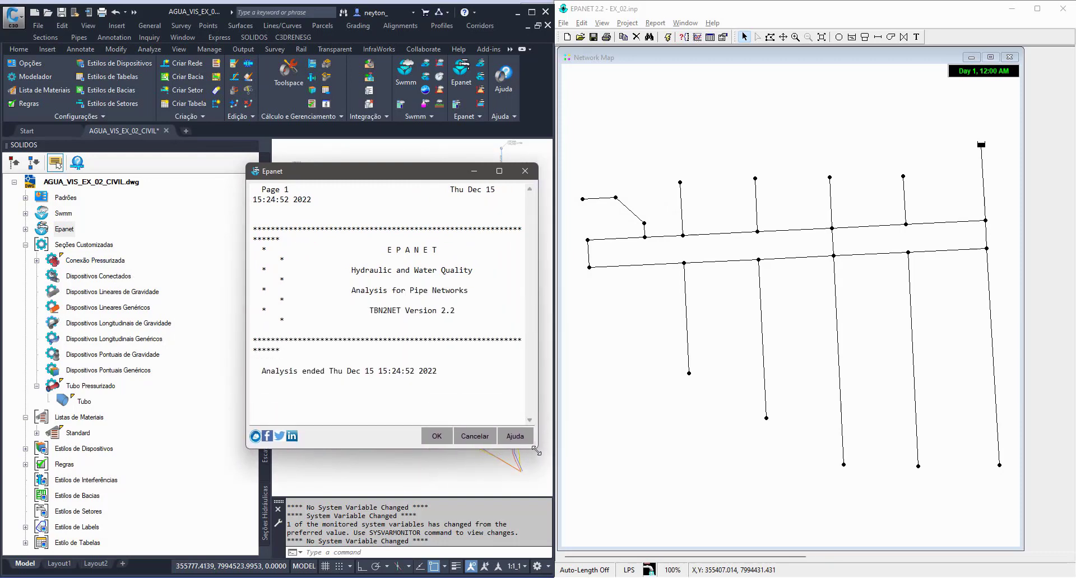
Open the Status report in EPANET, compare it with the SOLIDOS calculation report, and close both reports.
{"action": "left_click", "coordinate": [709, 57]}
{"action": "left_click", "coordinate": [655, 23]}
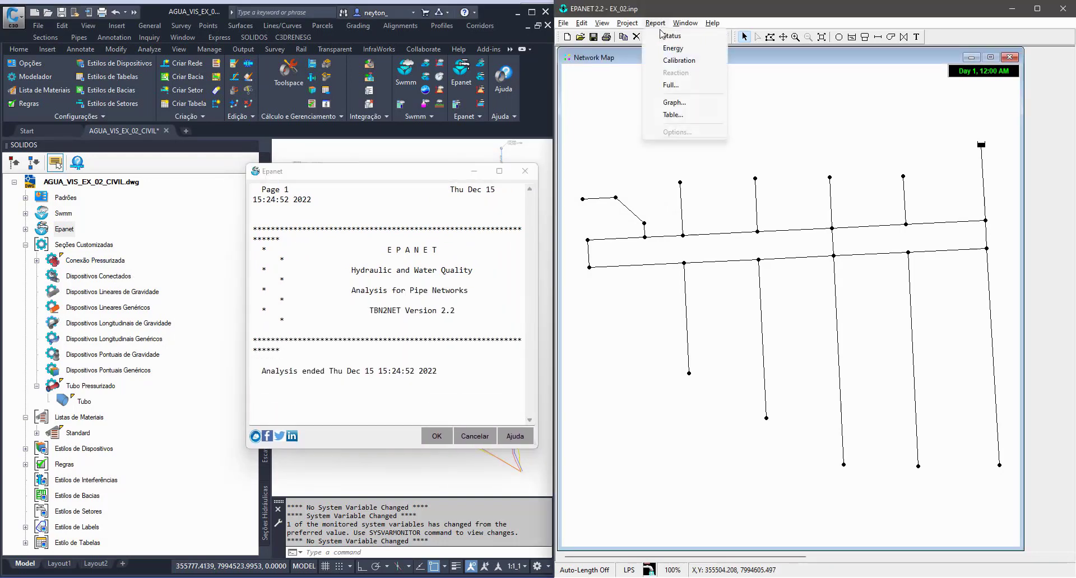
{"action": "left_click", "coordinate": [670, 34]}
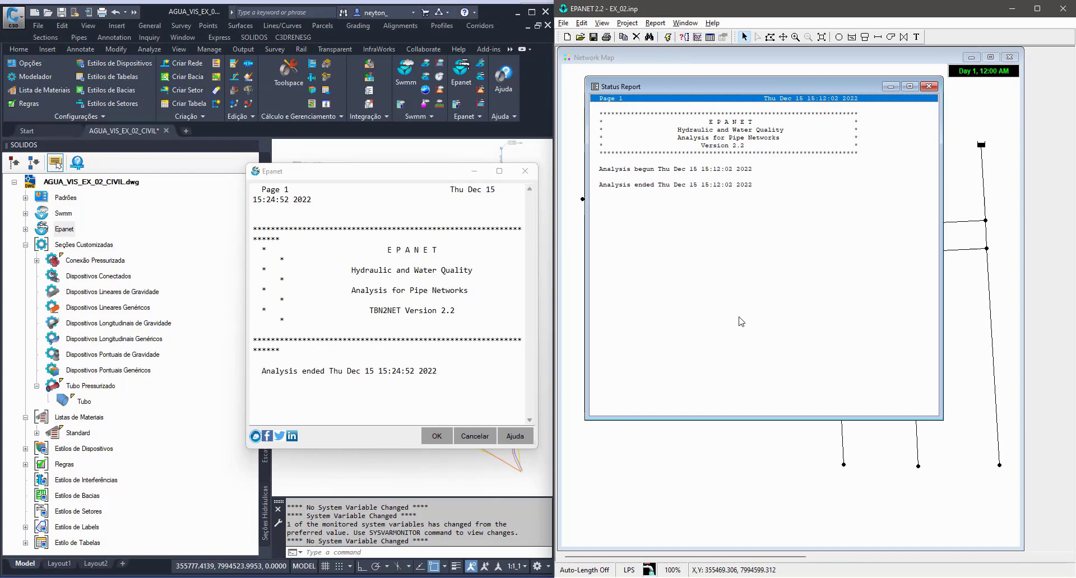
{"action": "left_click", "coordinate": [929, 85]}
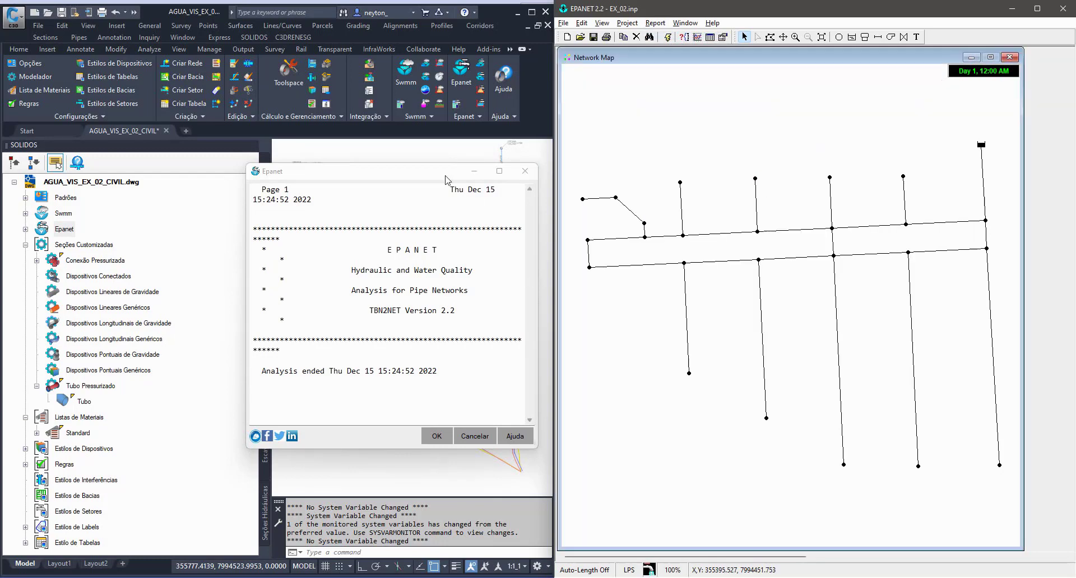
{"action": "left_click", "coordinate": [525, 171]}
Select the junction at the east end of the northern main in Civil 3D and show its Epanet properties in SOLIDOS.
{"action": "left_click", "coordinate": [267, 315]}
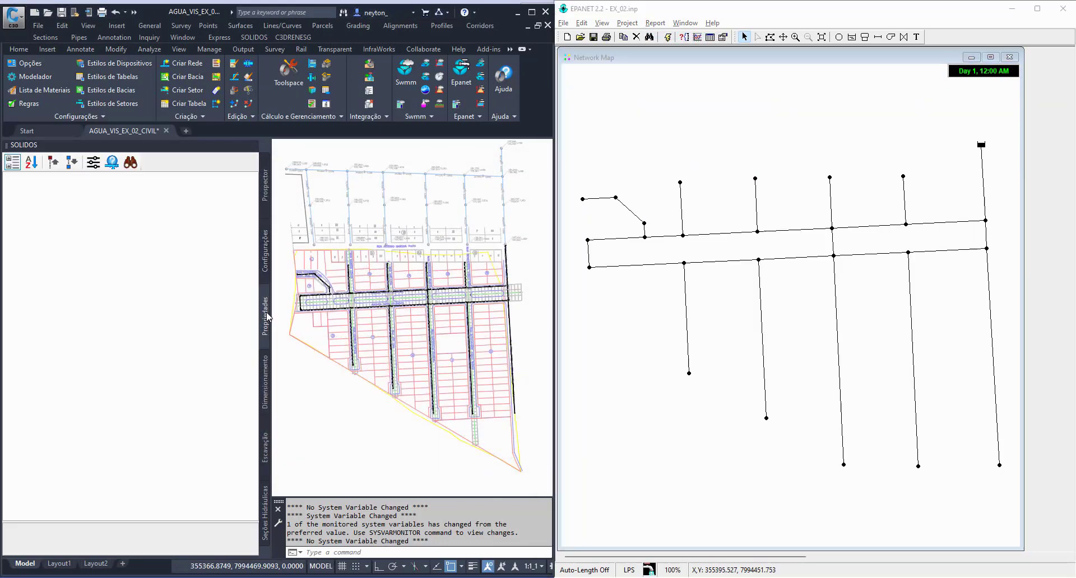
{"action": "scroll", "coordinate": [441, 304], "scroll_direction": "up", "scroll_amount": 3}
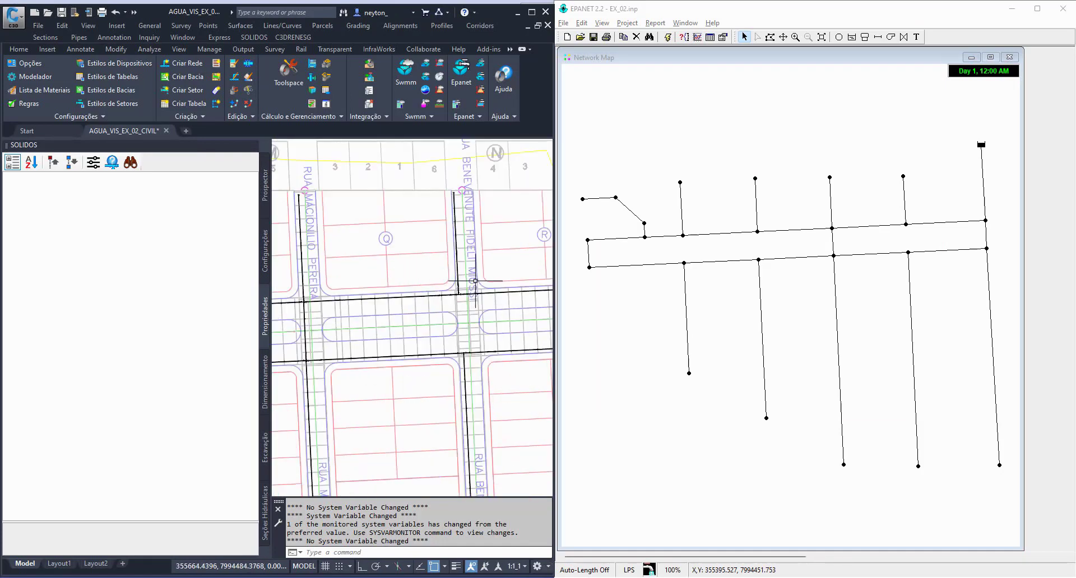
{"action": "scroll", "coordinate": [441, 304], "scroll_direction": "up", "scroll_amount": 6}
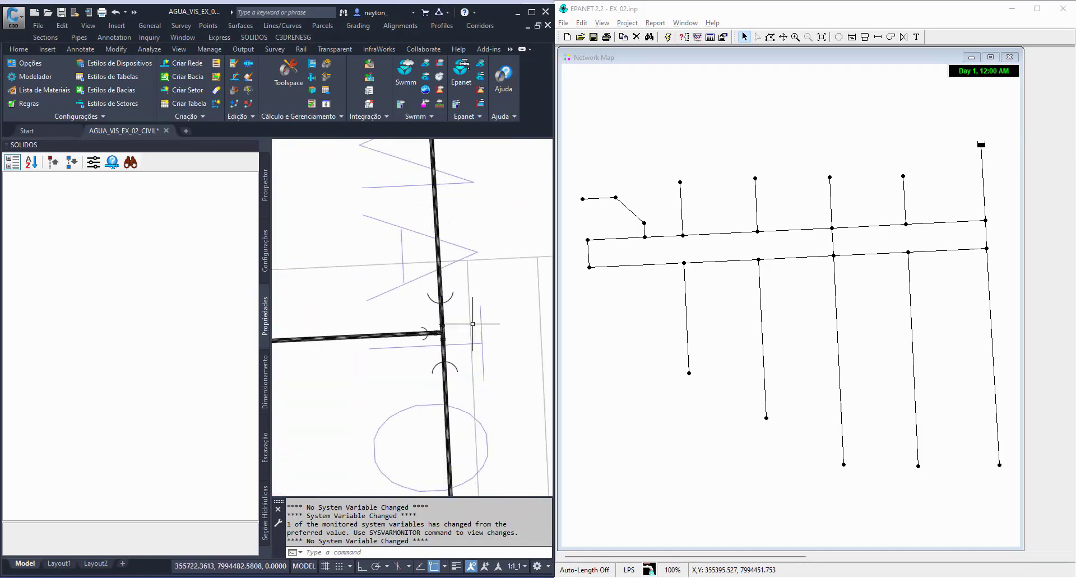
{"action": "left_click", "coordinate": [434, 289]}
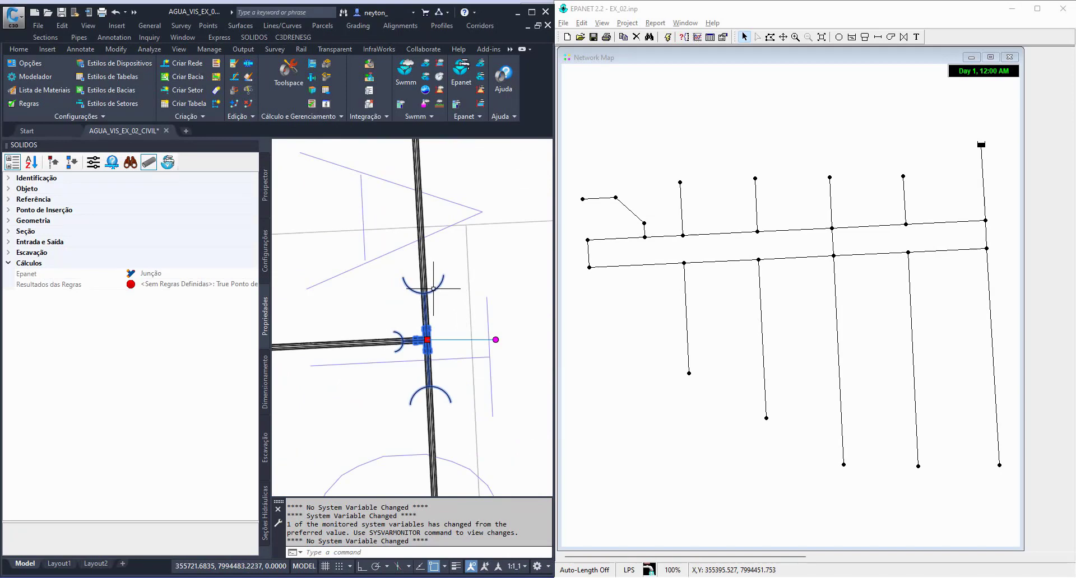
{"action": "left_click", "coordinate": [170, 164]}
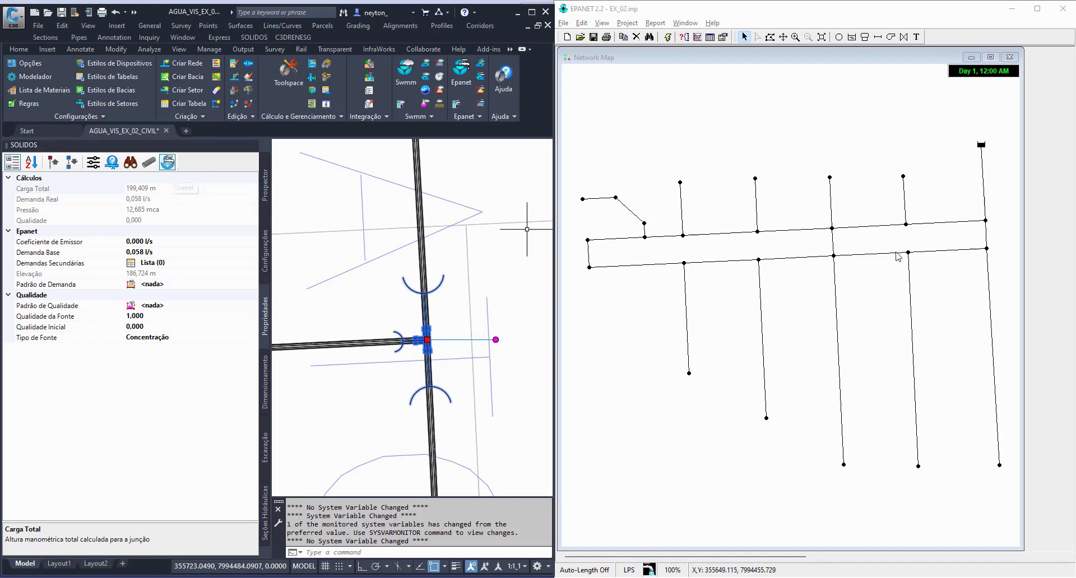
Open the properties of Junction 2 in EPANET and compare its pressure with Pressão of the same junction in SOLIDOS.
{"action": "scroll", "coordinate": [373, 292], "scroll_direction": "down", "scroll_amount": 10}
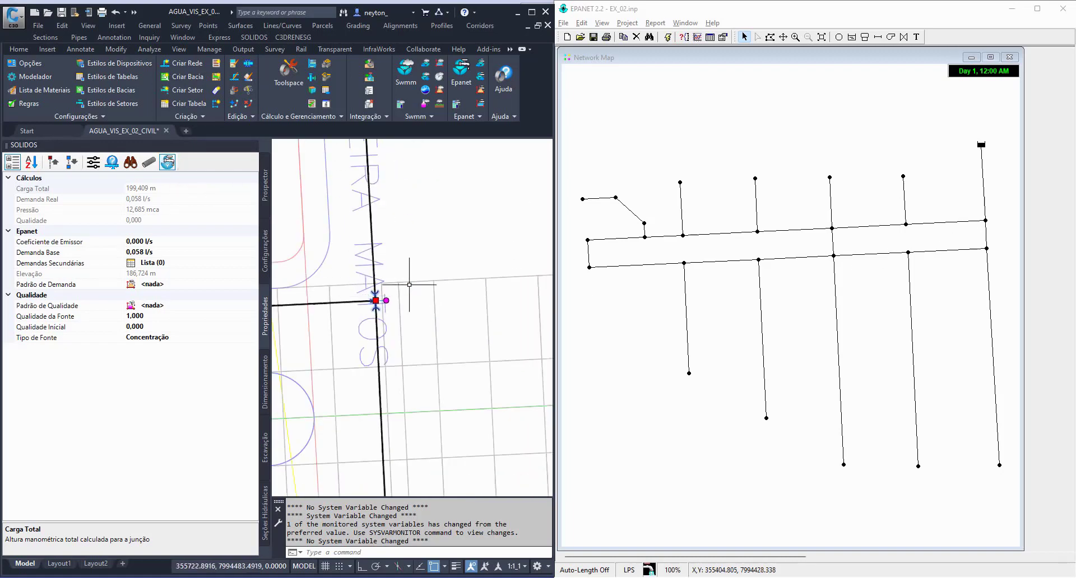
{"action": "double_click", "coordinate": [985, 221]}
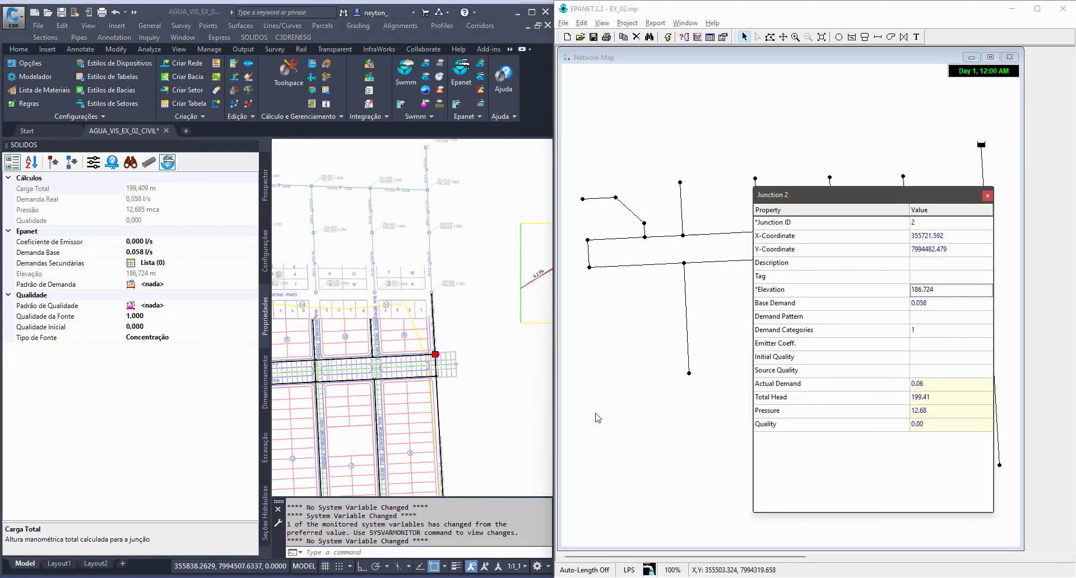
{"action": "left_click", "coordinate": [879, 417]}
{"action": "left_click", "coordinate": [169, 214]}
{"action": "left_click", "coordinate": [113, 210]}
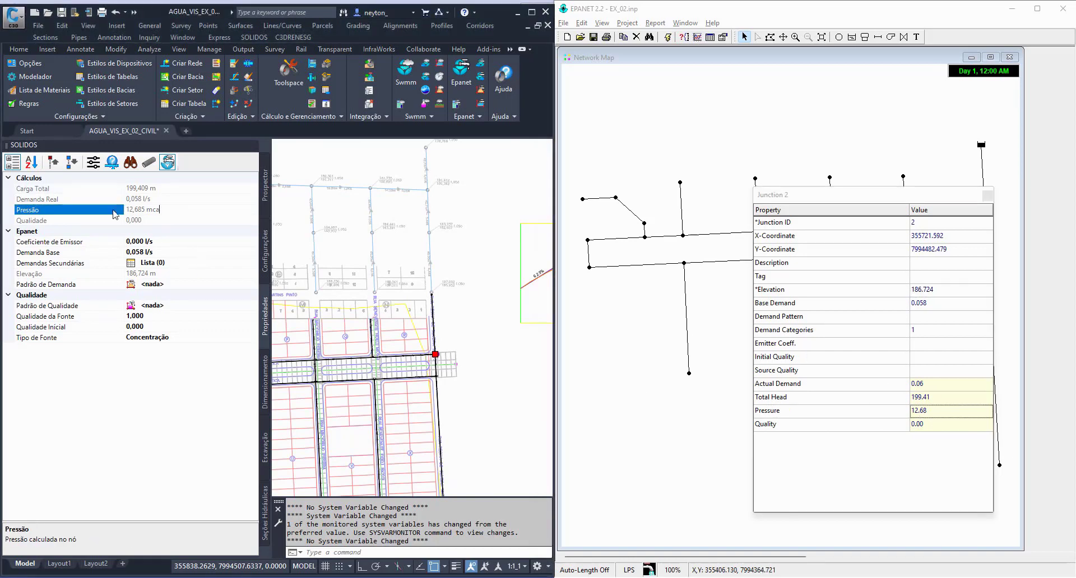
{"action": "left_click_drag", "start_coordinate": [159, 209], "coordinate": [89, 210]}
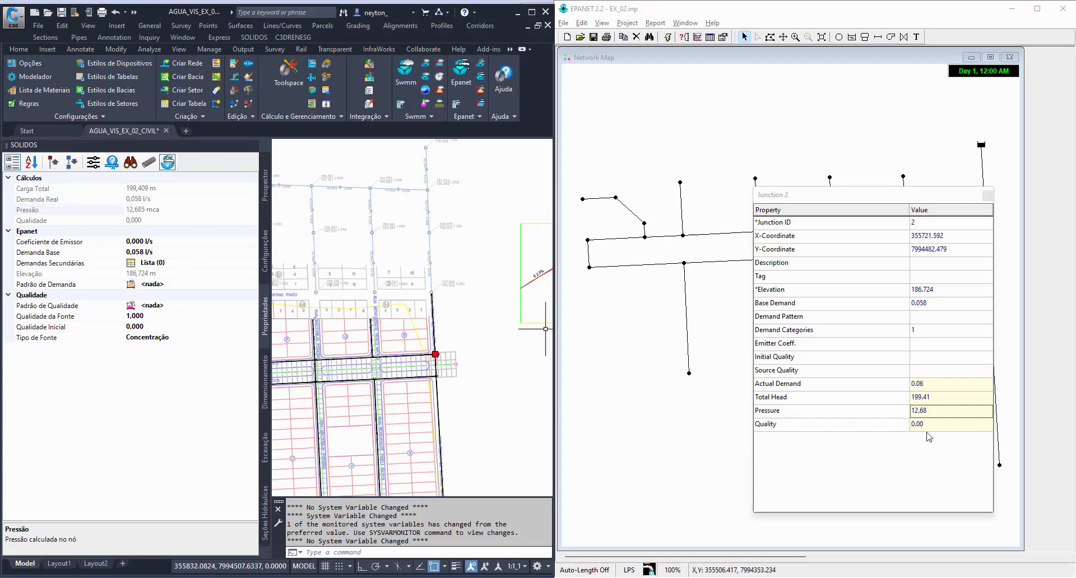
Compare Junction 2's actual demand and total head in EPANET with the SOLIDOS results, and close its EPANET properties.
{"action": "left_click", "coordinate": [956, 384]}
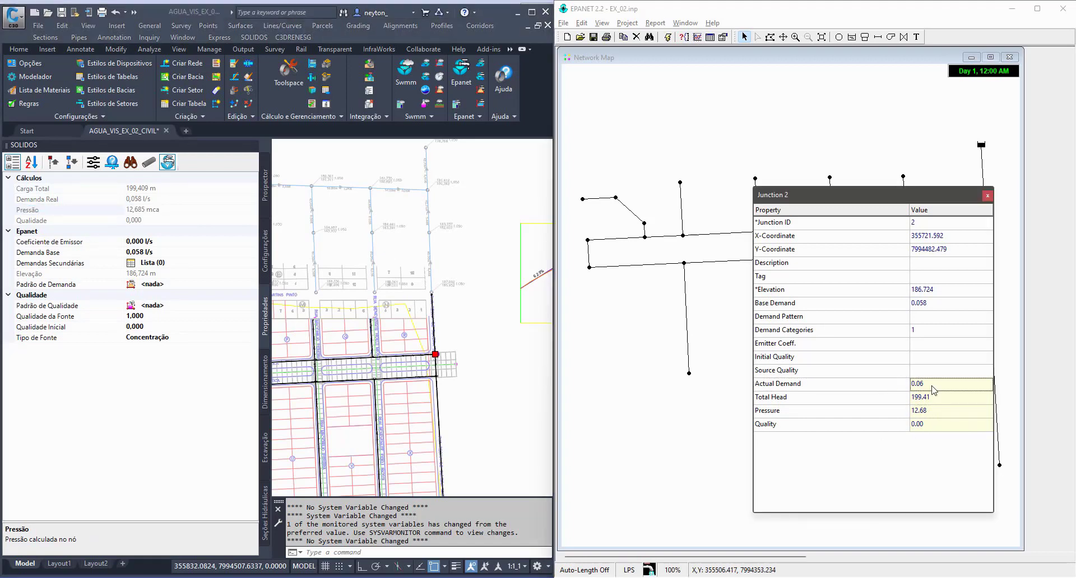
{"action": "left_click", "coordinate": [167, 202]}
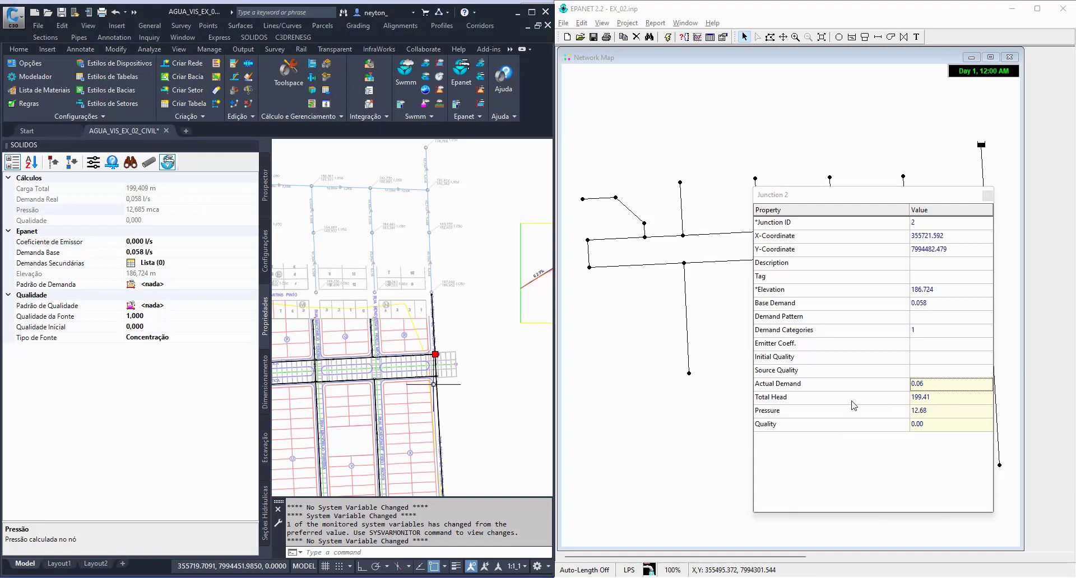
{"action": "left_click", "coordinate": [916, 399]}
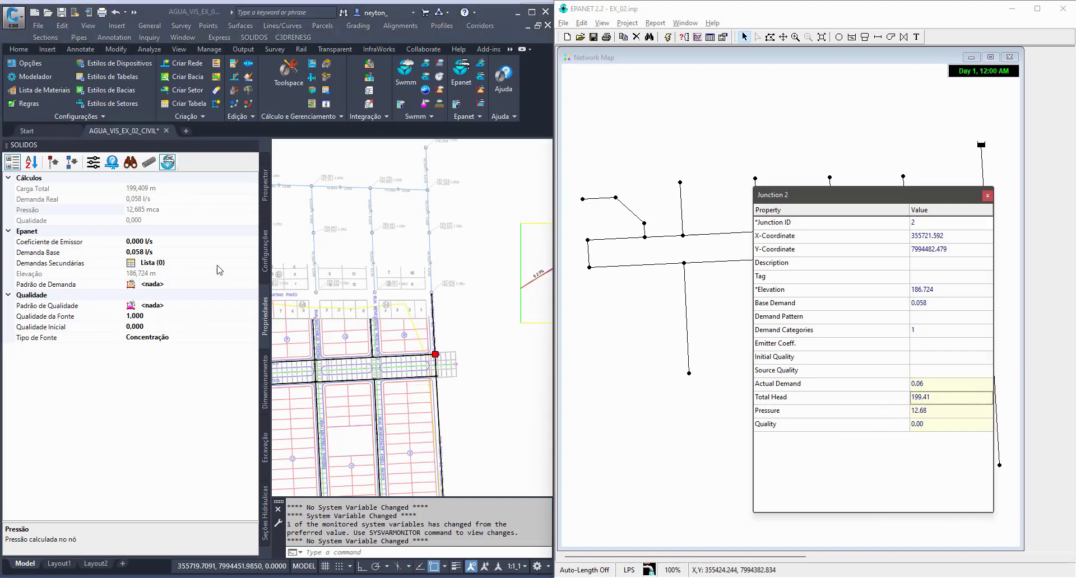
{"action": "left_click", "coordinate": [166, 194]}
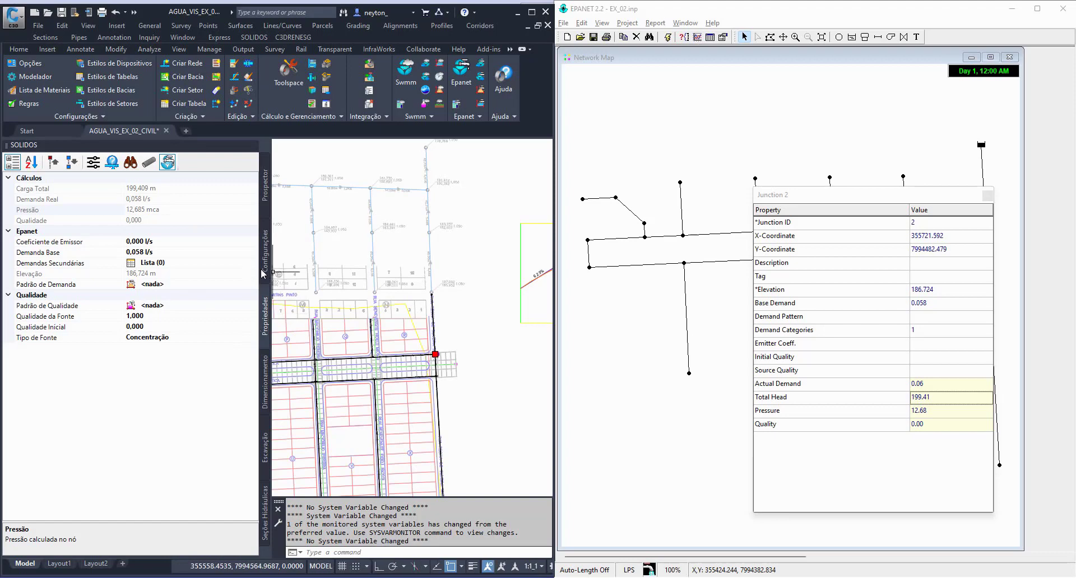
{"action": "left_click", "coordinate": [863, 331]}
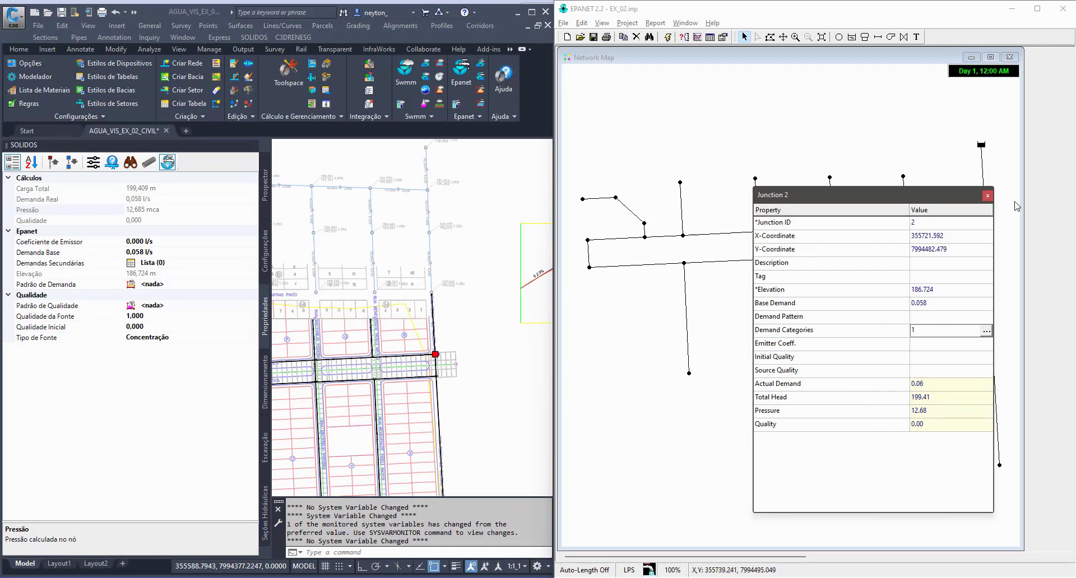
{"action": "left_click", "coordinate": [987, 196]}
{"action": "left_click", "coordinate": [489, 378]}
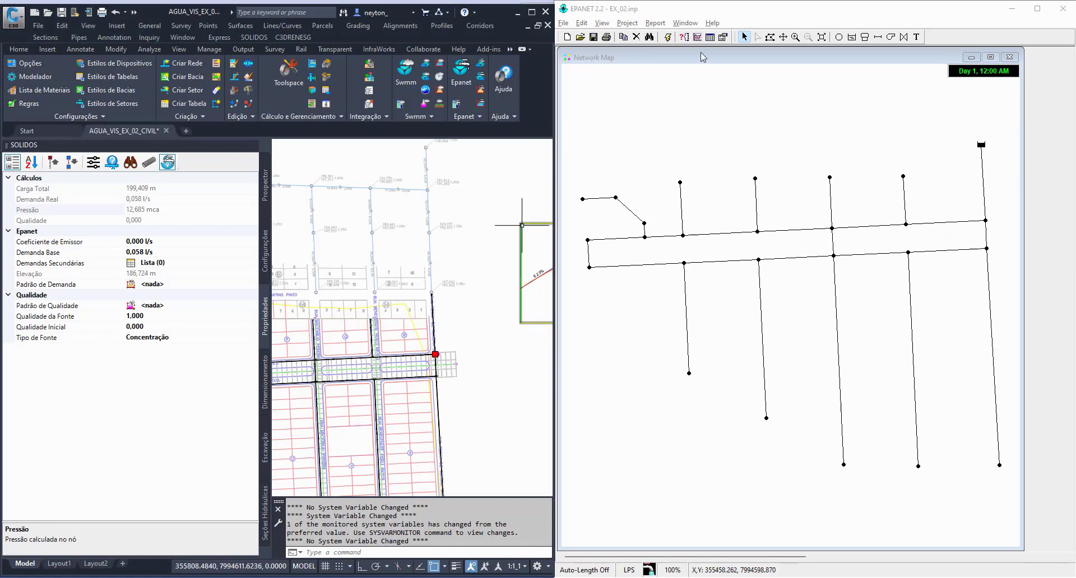
Maximize the Civil 3D window and show the whole network with the free area beneath the profile views.
{"action": "left_click", "coordinate": [728, 58]}
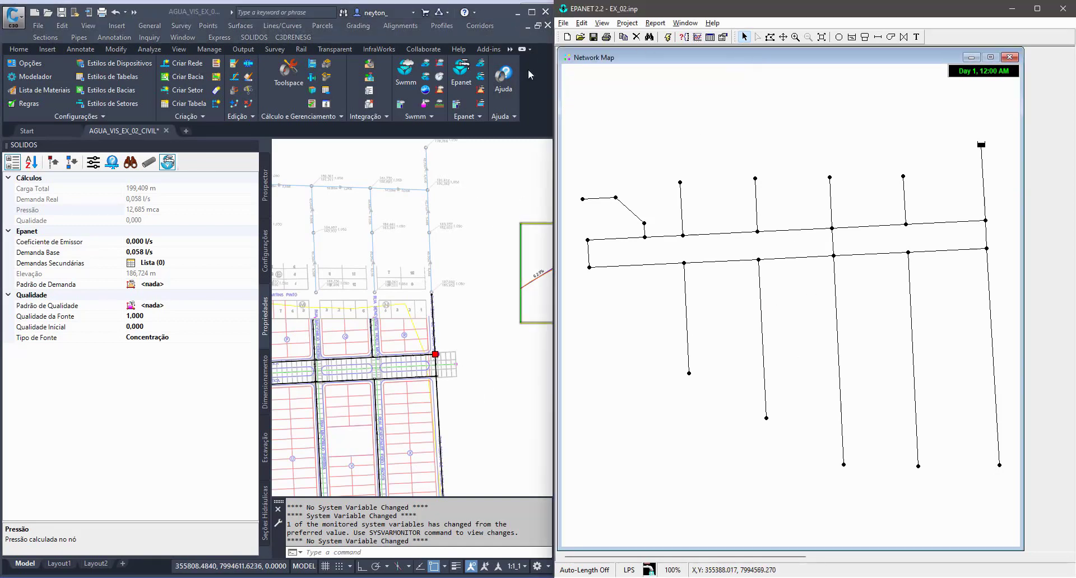
{"action": "left_click", "coordinate": [533, 13]}
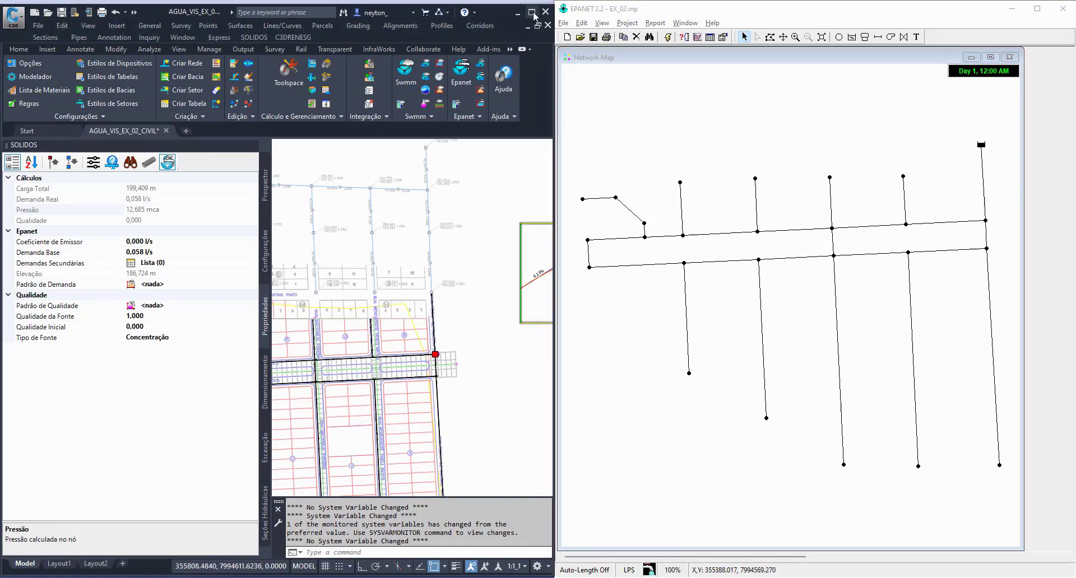
{"action": "left_click", "coordinate": [531, 12]}
{"action": "scroll", "coordinate": [694, 374], "scroll_direction": "down", "scroll_amount": 5}
{"action": "middle_click_drag", "start_coordinate": [694, 374], "coordinate": [573, 430]}
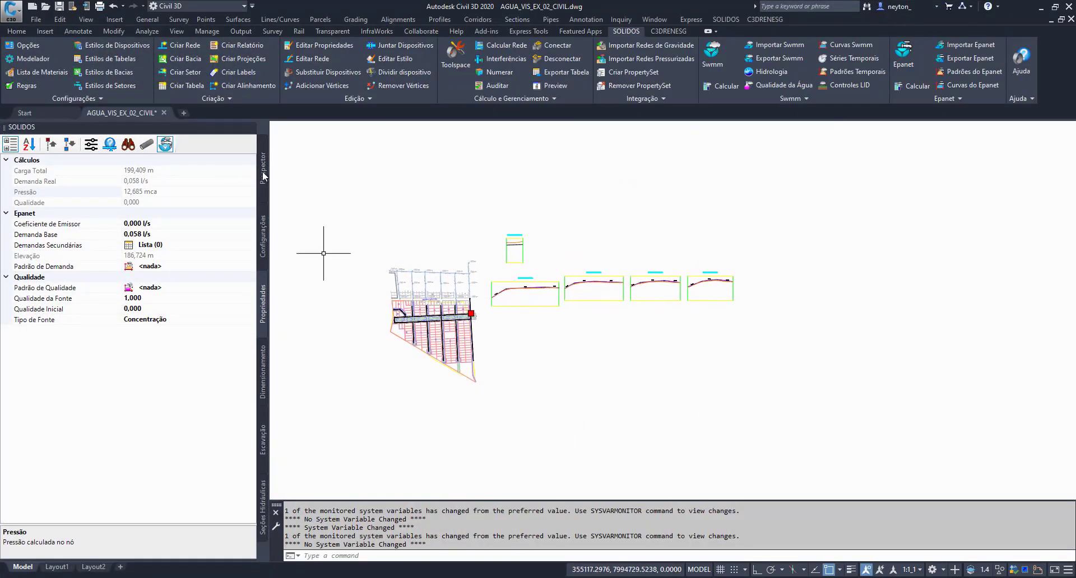
{"action": "scroll", "coordinate": [521, 330], "scroll_direction": "up", "scroll_amount": 4}
{"action": "middle_click_drag", "start_coordinate": [628, 341], "coordinate": [542, 337]}
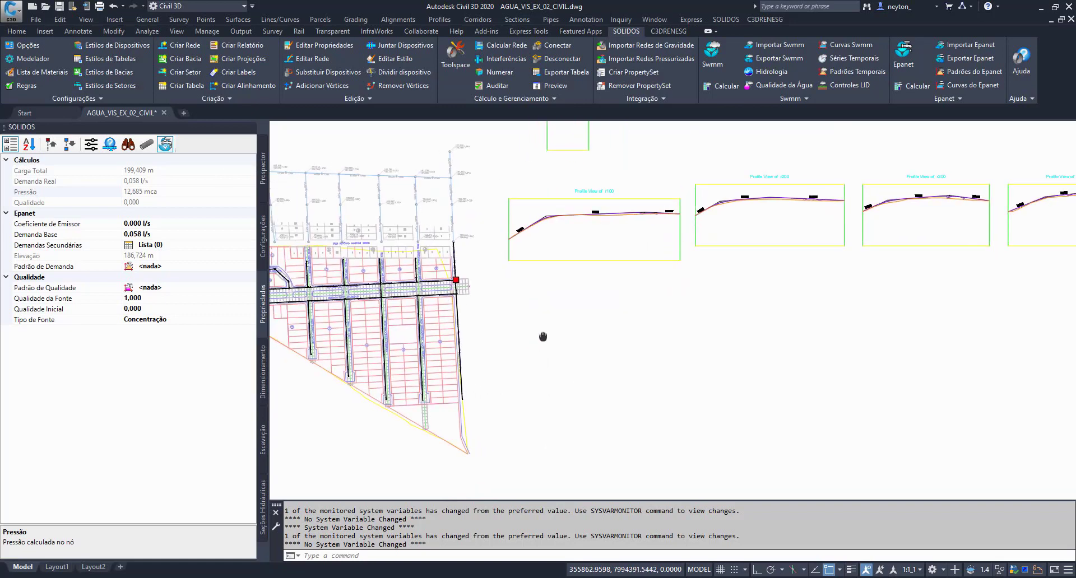
{"action": "middle_click_drag", "start_coordinate": [603, 390], "coordinate": [649, 373]}
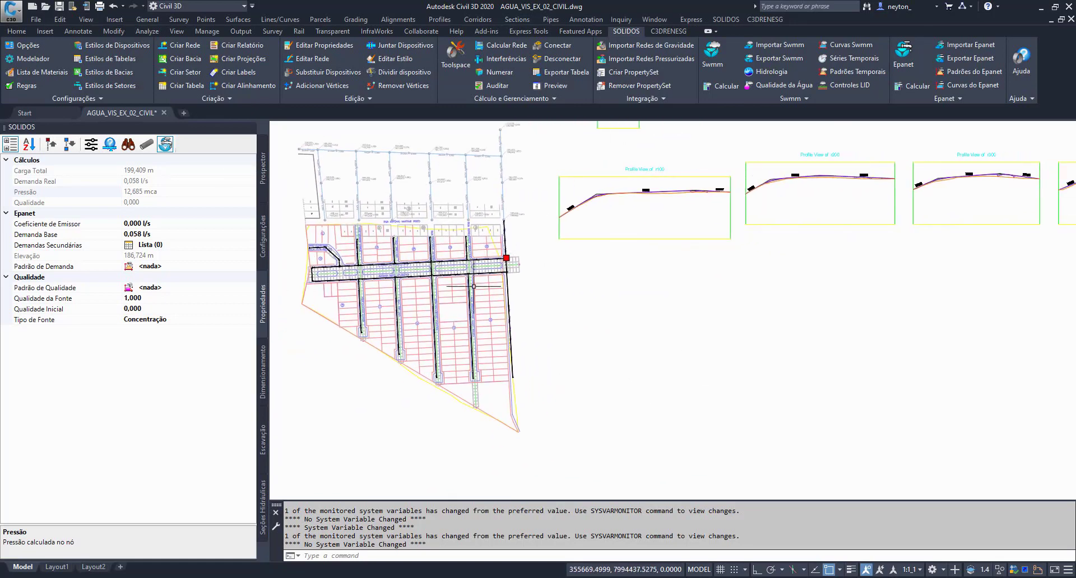
Start a new device table under Tabelas de Dispositivos in SOLIDOS and set its style to Demandas Calculadas.
{"action": "left_click", "coordinate": [262, 168]}
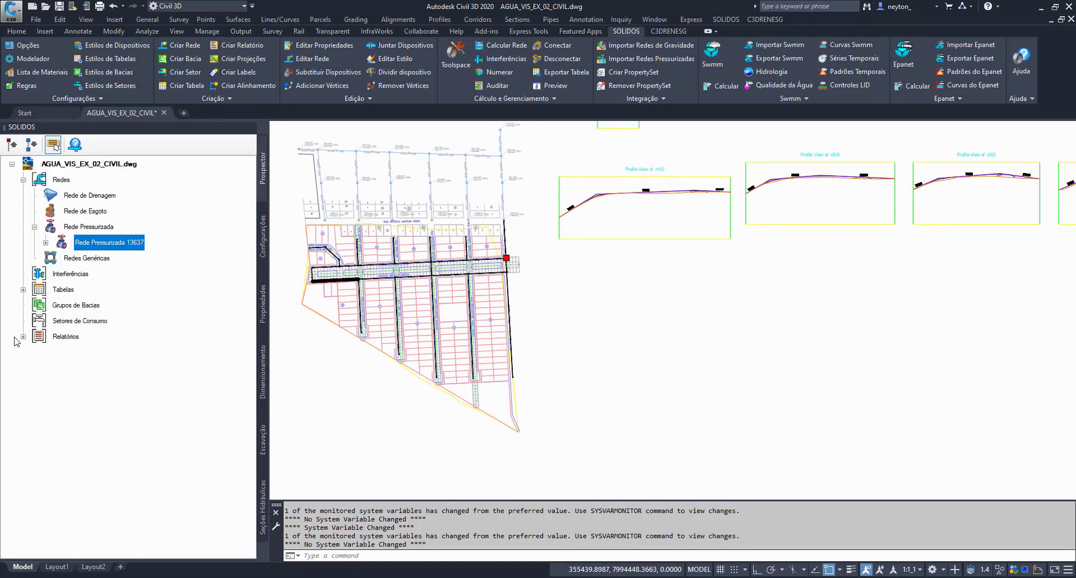
{"action": "left_click", "coordinate": [23, 290]}
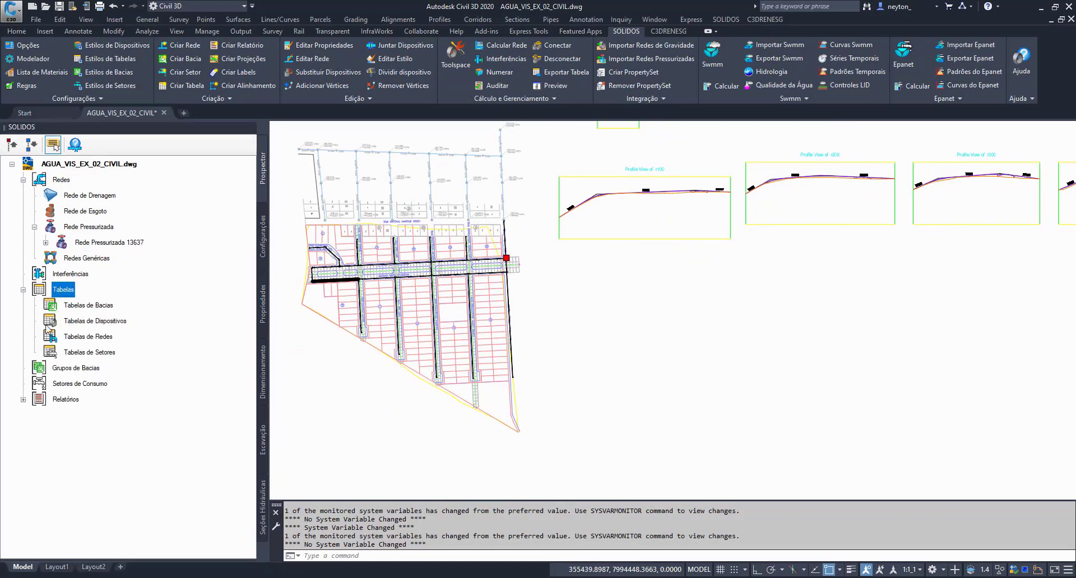
{"action": "left_click", "coordinate": [123, 323]}
{"action": "right_click", "coordinate": [112, 327]}
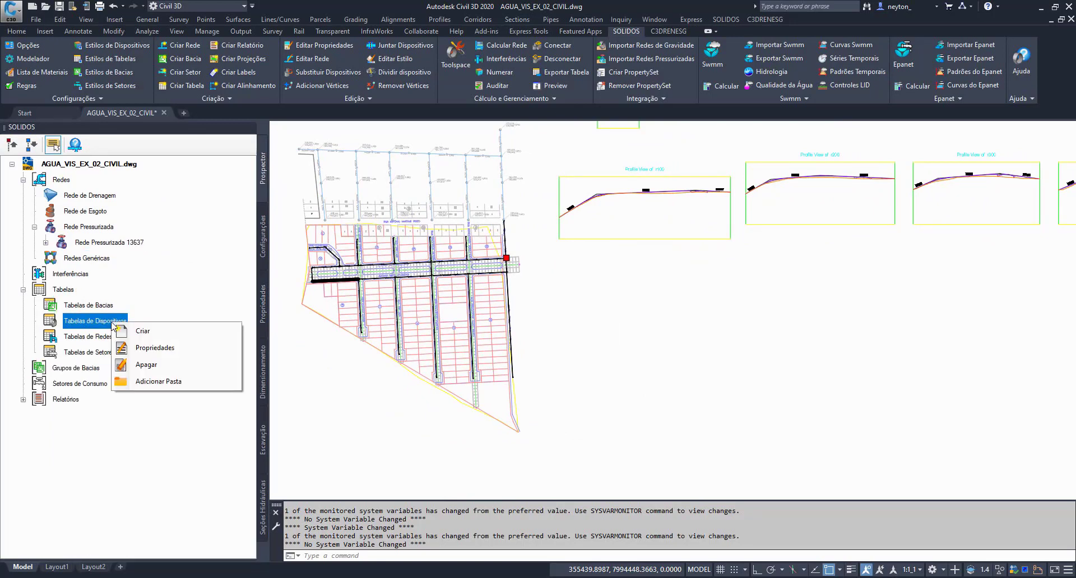
{"action": "left_click", "coordinate": [157, 332]}
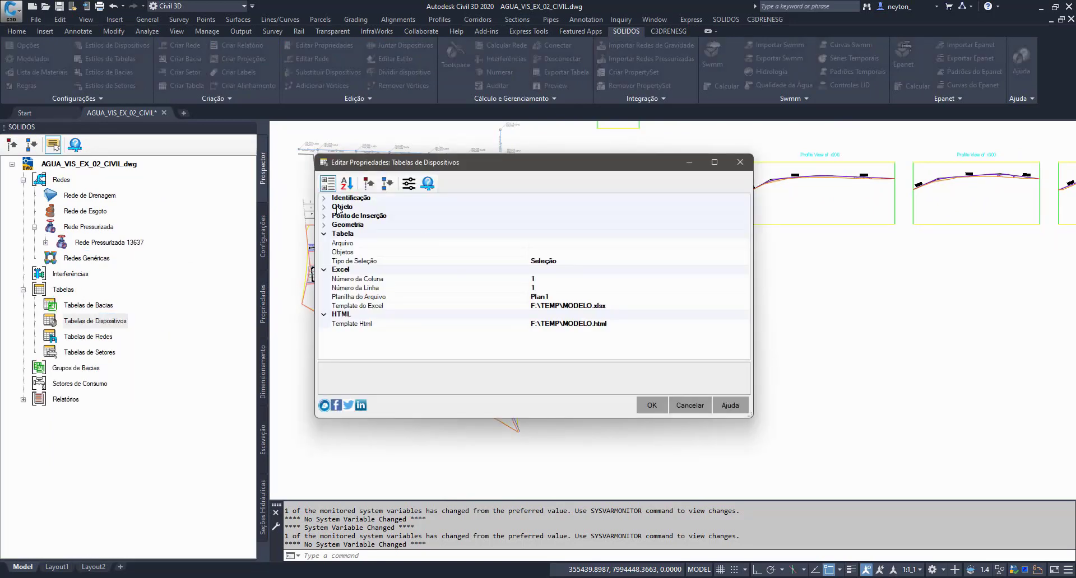
{"action": "left_click", "coordinate": [324, 207]}
{"action": "left_click", "coordinate": [375, 235]}
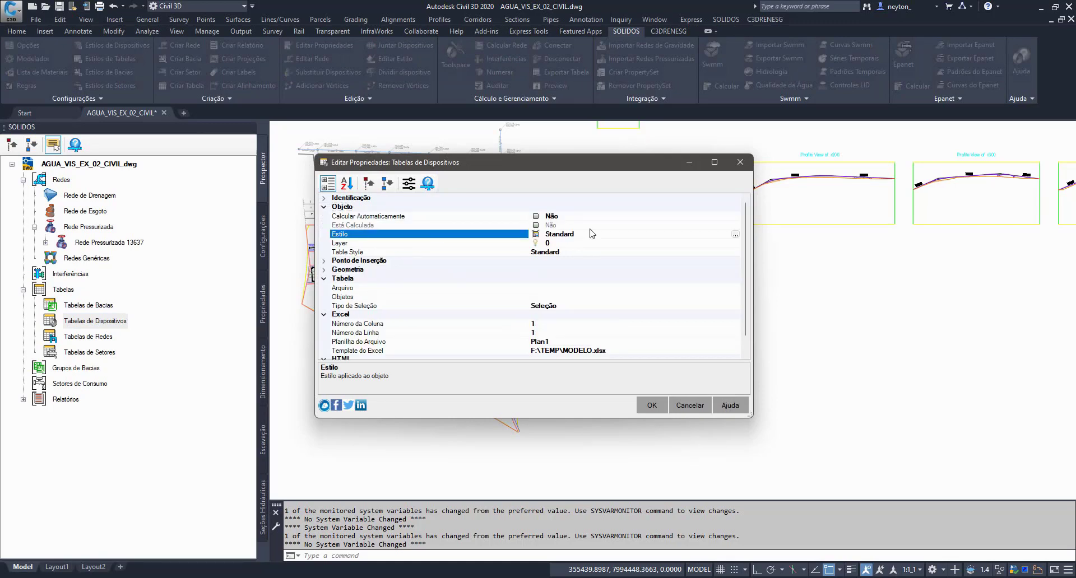
{"action": "left_click", "coordinate": [735, 235]}
{"action": "left_click", "coordinate": [149, 241]}
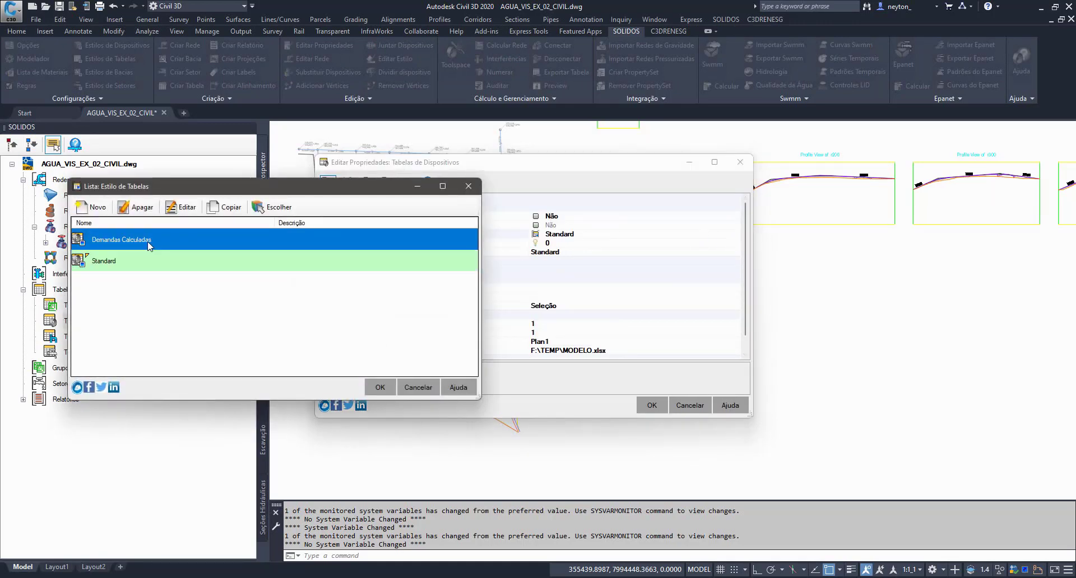
{"action": "left_click", "coordinate": [381, 387]}
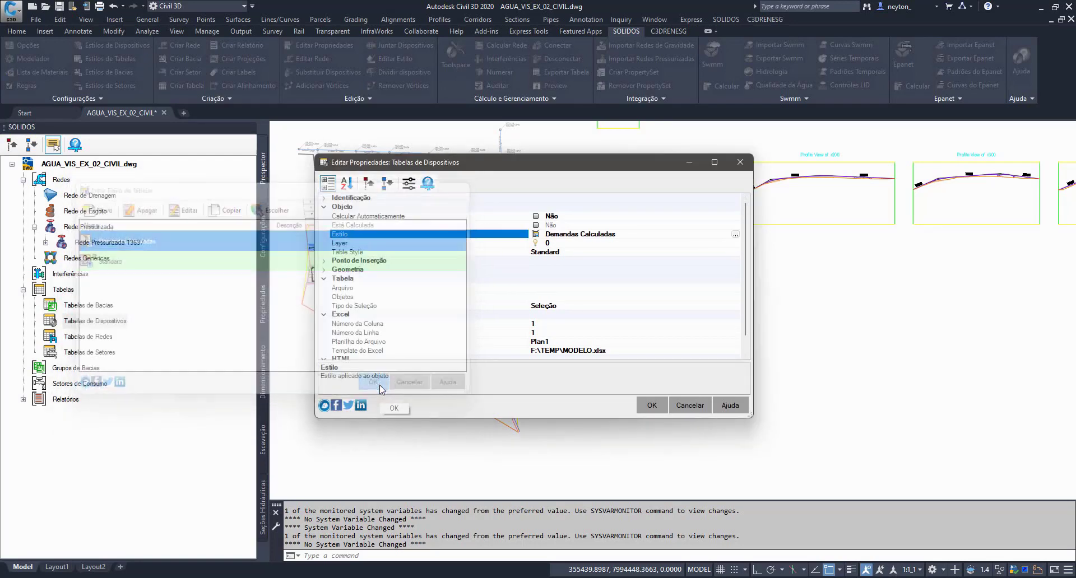
Set the table's selection type to Rede a que pertence o dispositivo and its network to Rede Pressurizada 13637.
{"action": "left_click", "coordinate": [373, 307]}
{"action": "left_click", "coordinate": [736, 306]}
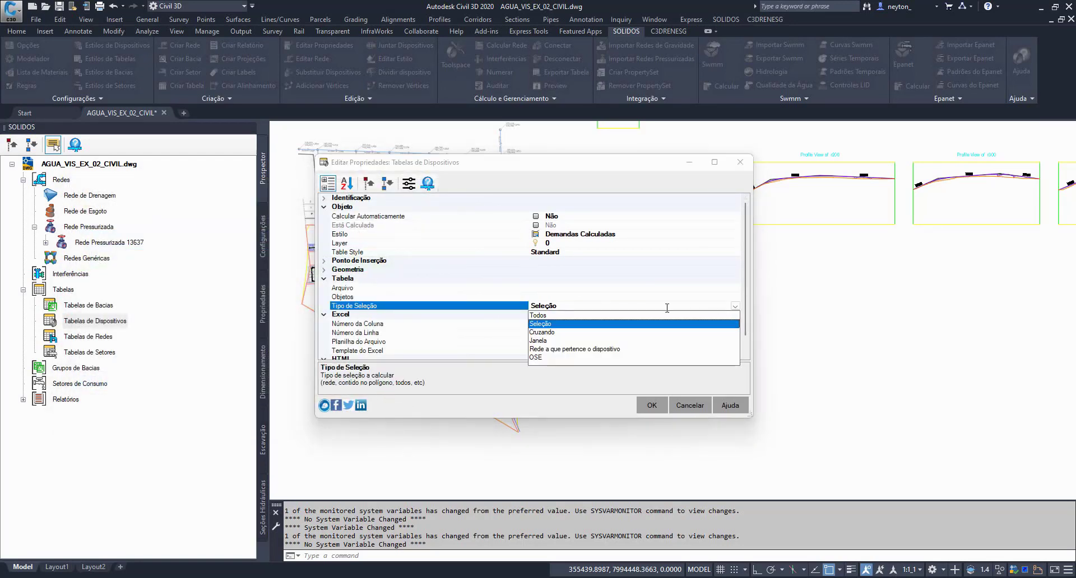
{"action": "left_click", "coordinate": [558, 349]}
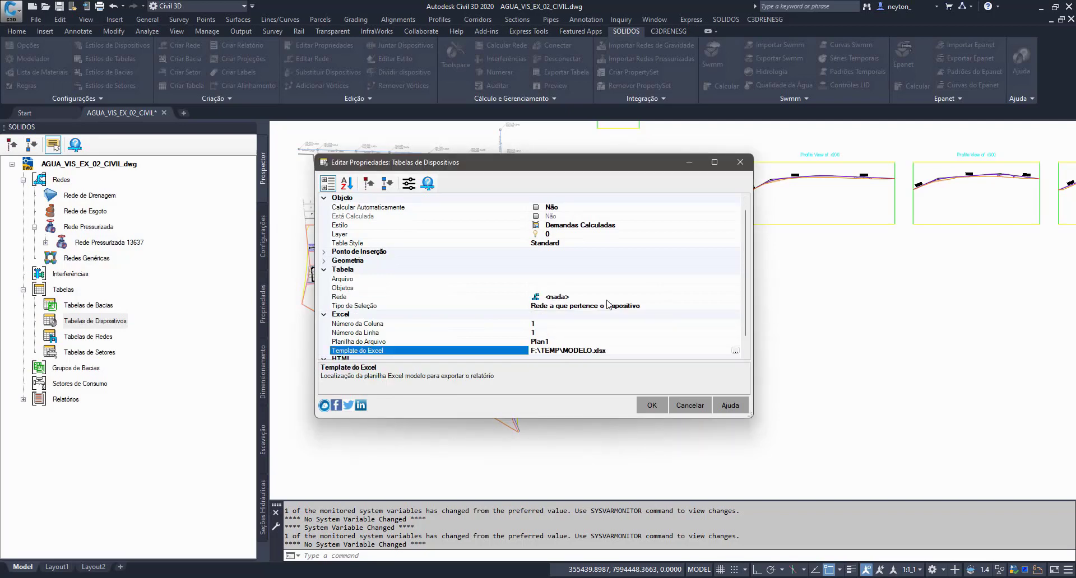
{"action": "left_click", "coordinate": [638, 297]}
{"action": "left_click", "coordinate": [735, 297]}
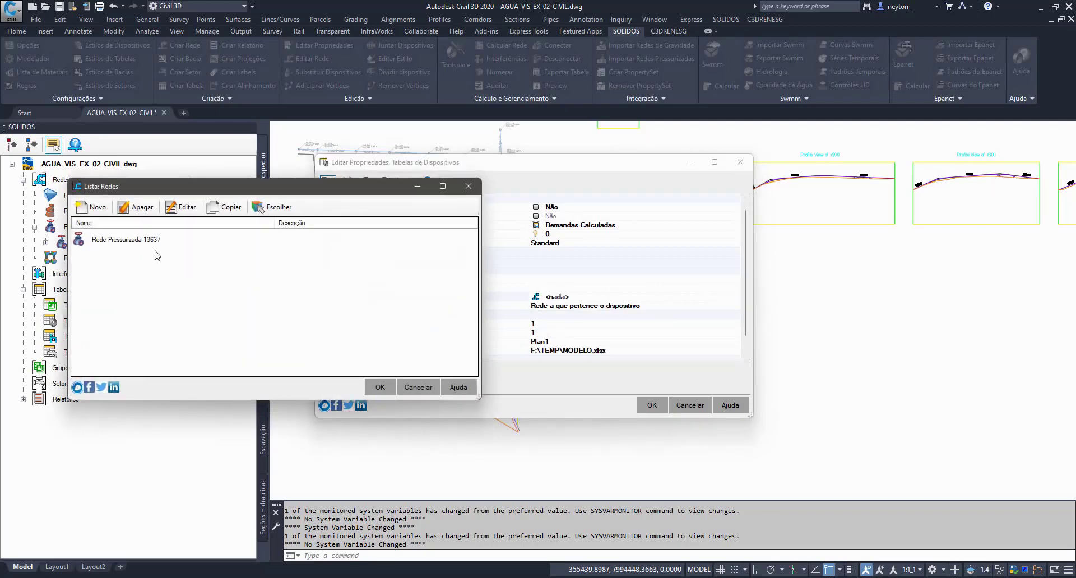
{"action": "left_click", "coordinate": [143, 240]}
{"action": "left_click", "coordinate": [380, 387]}
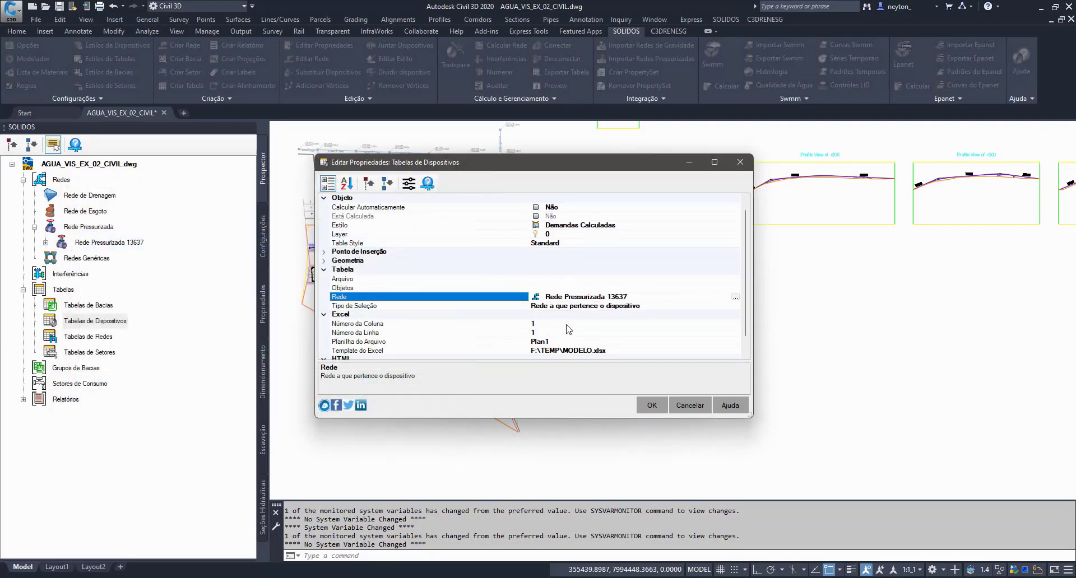
Pick the table's insertion point in the empty area below the first profile view and create the table.
{"action": "left_click", "coordinate": [325, 261]}
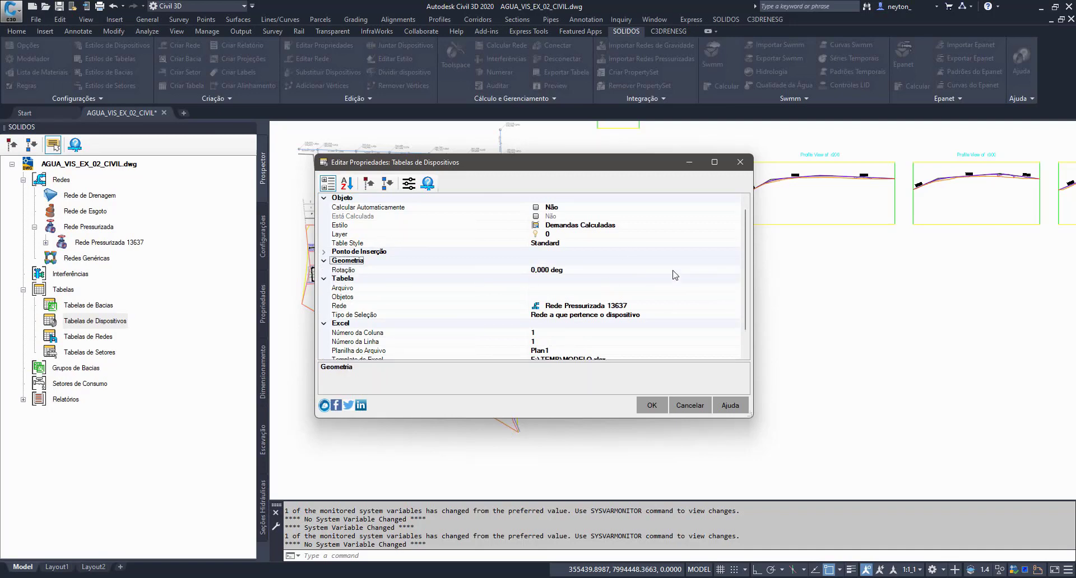
{"action": "left_click", "coordinate": [326, 247]}
{"action": "left_click", "coordinate": [324, 252]}
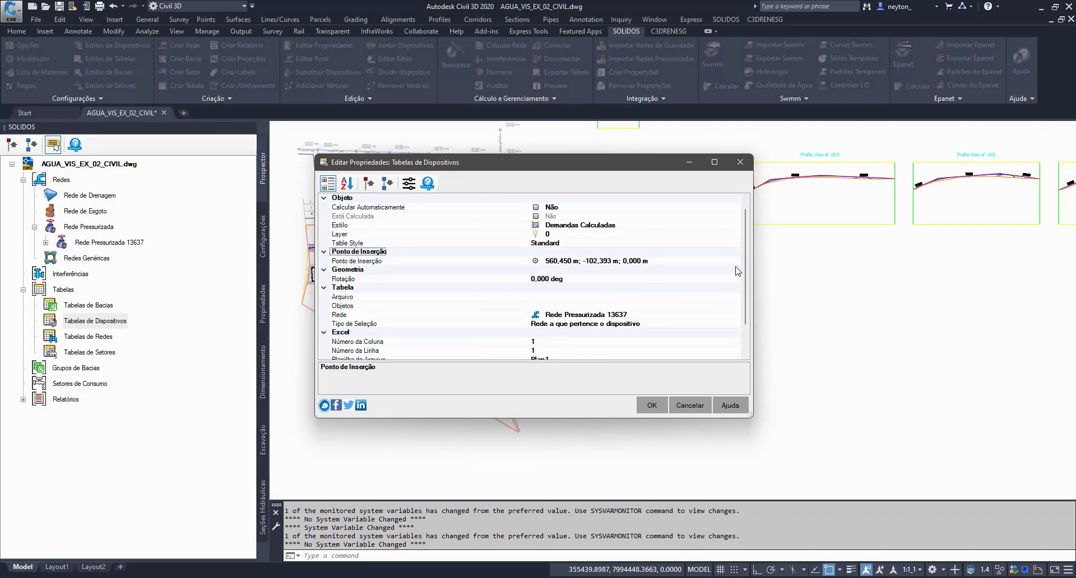
{"action": "left_click", "coordinate": [738, 270]}
{"action": "left_click", "coordinate": [737, 269]}
{"action": "left_click", "coordinate": [641, 355]}
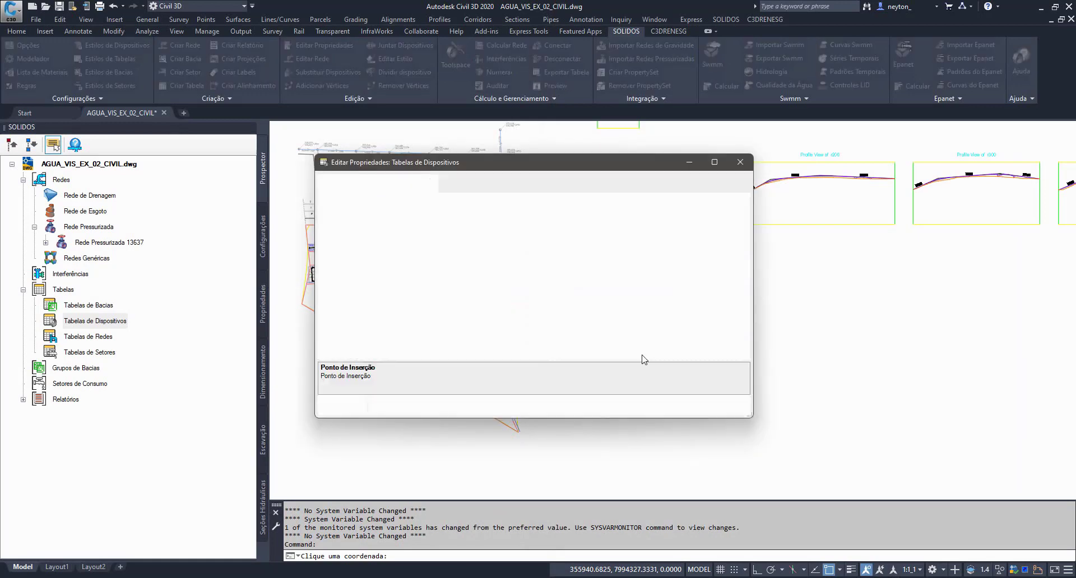
{"action": "left_click", "coordinate": [650, 406]}
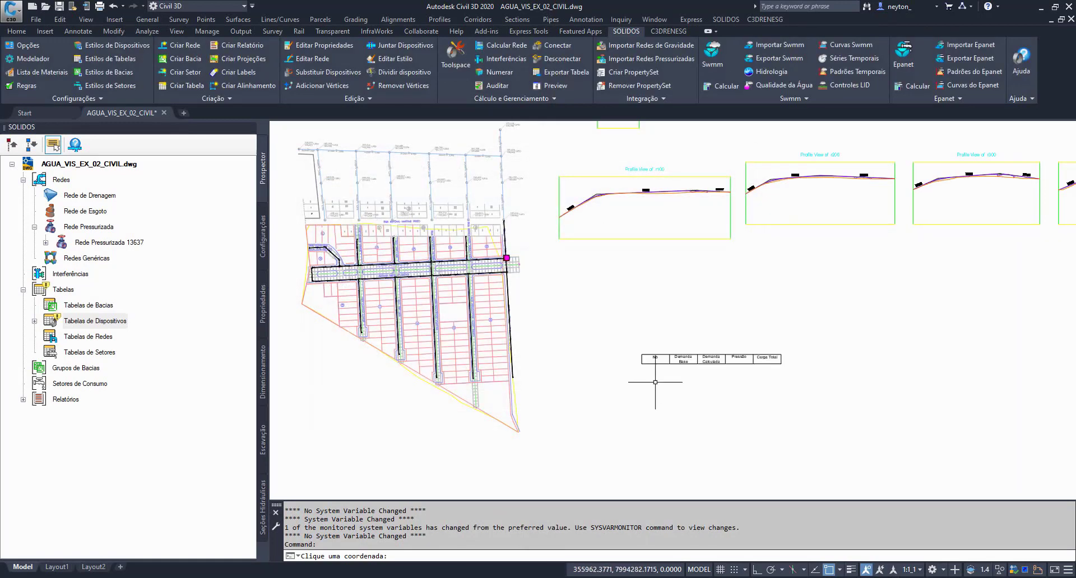
Update the Tabelas de Dispositivos group to fill the new table with the network's device results.
{"action": "middle_click_drag", "start_coordinate": [717, 427], "coordinate": [670, 350]}
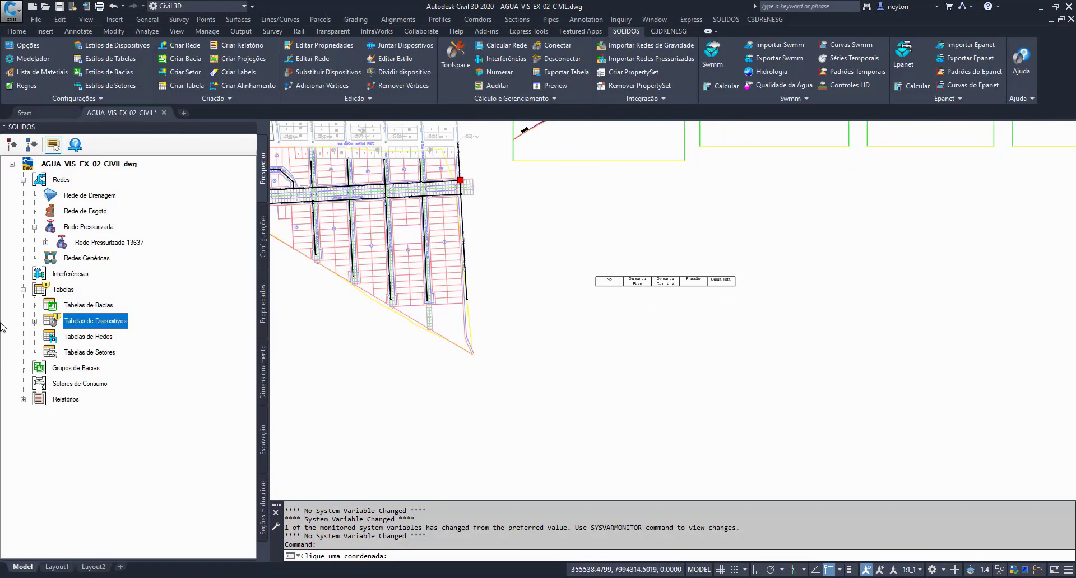
{"action": "right_click", "coordinate": [59, 324]}
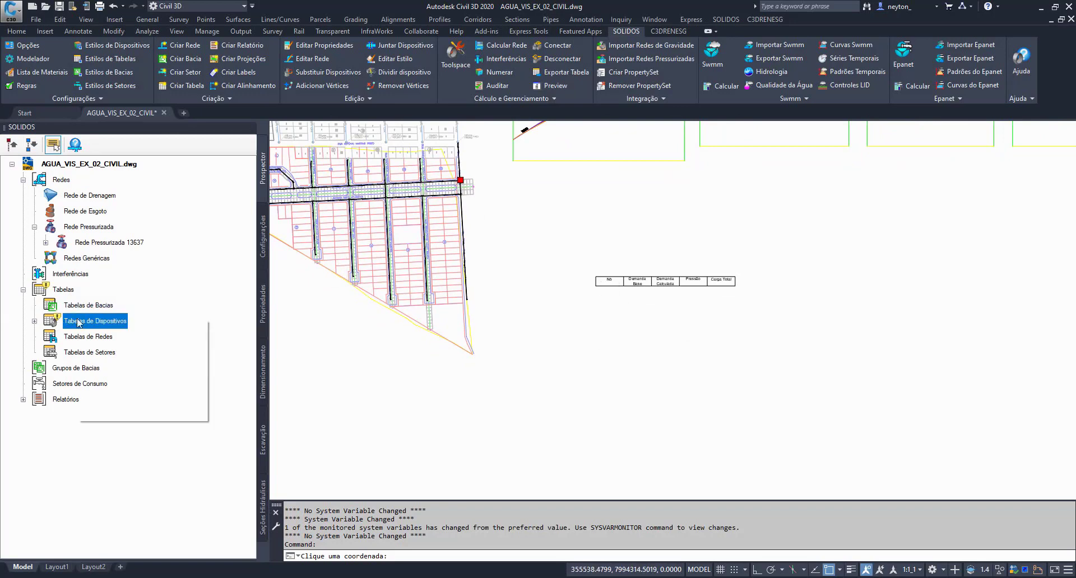
{"action": "left_click", "coordinate": [105, 361]}
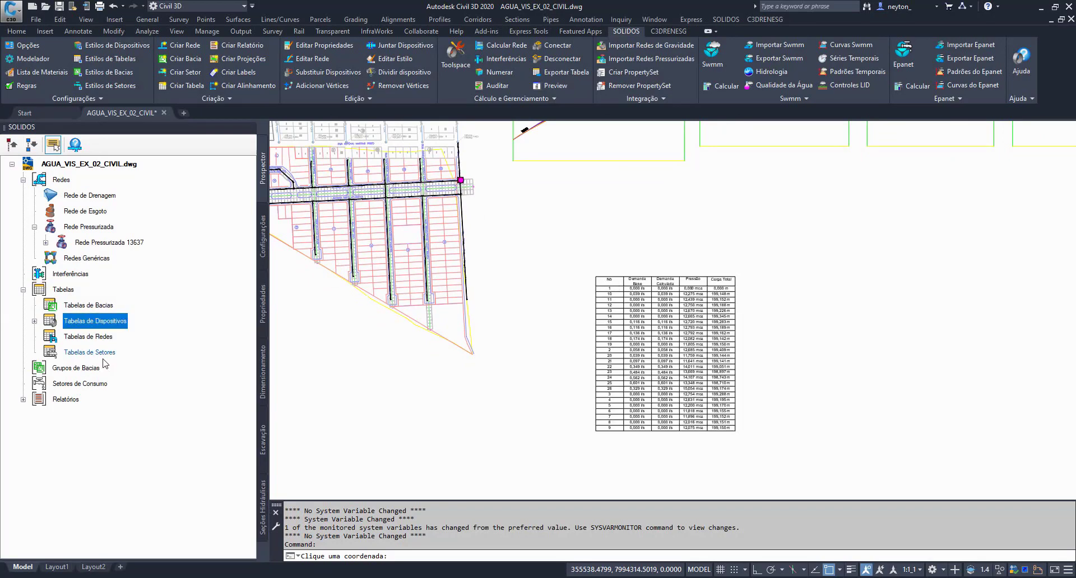
Examine the demand, pressure and total head rows of the filled table and its placement beside the network.
{"action": "scroll", "coordinate": [720, 420], "scroll_direction": "up", "scroll_amount": 2}
{"action": "scroll", "coordinate": [716, 476], "scroll_direction": "up", "scroll_amount": 2}
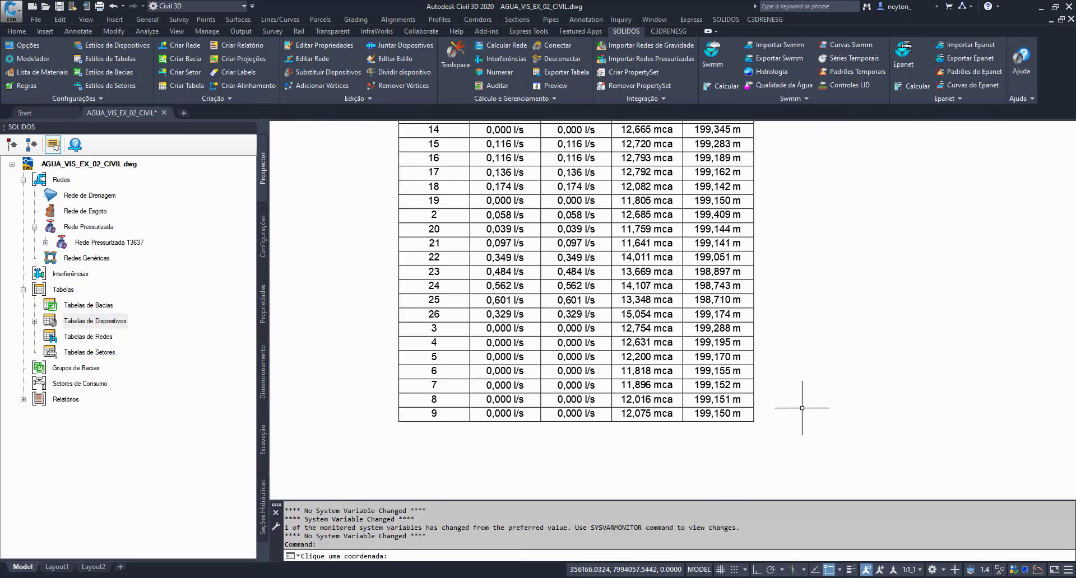
{"action": "scroll", "coordinate": [997, 265], "scroll_direction": "down", "scroll_amount": 3}
{"action": "scroll", "coordinate": [757, 251], "scroll_direction": "up", "scroll_amount": 1}
{"action": "scroll", "coordinate": [453, 340], "scroll_direction": "down", "scroll_amount": 2}
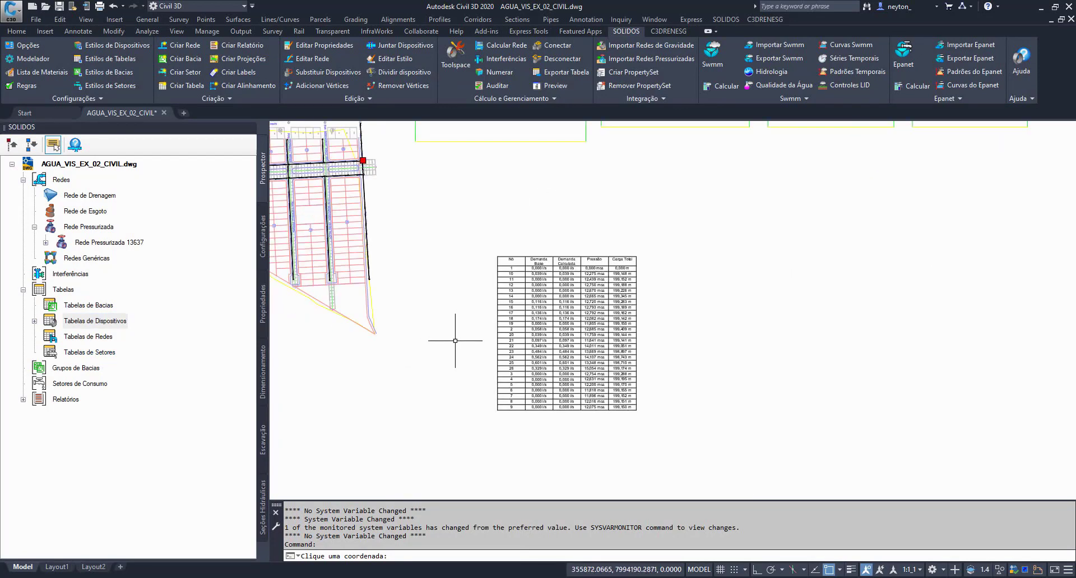
{"action": "middle_click_drag", "start_coordinate": [400, 302], "coordinate": [545, 357]}
{"action": "mouse_move", "coordinate": [590, 386]}
{"action": "middle_mouse_down"}
{"action": "mouse_move", "coordinate": [525, 370]}
{"action": "mouse_move", "coordinate": [521, 378]}
{"action": "middle_mouse_up"}
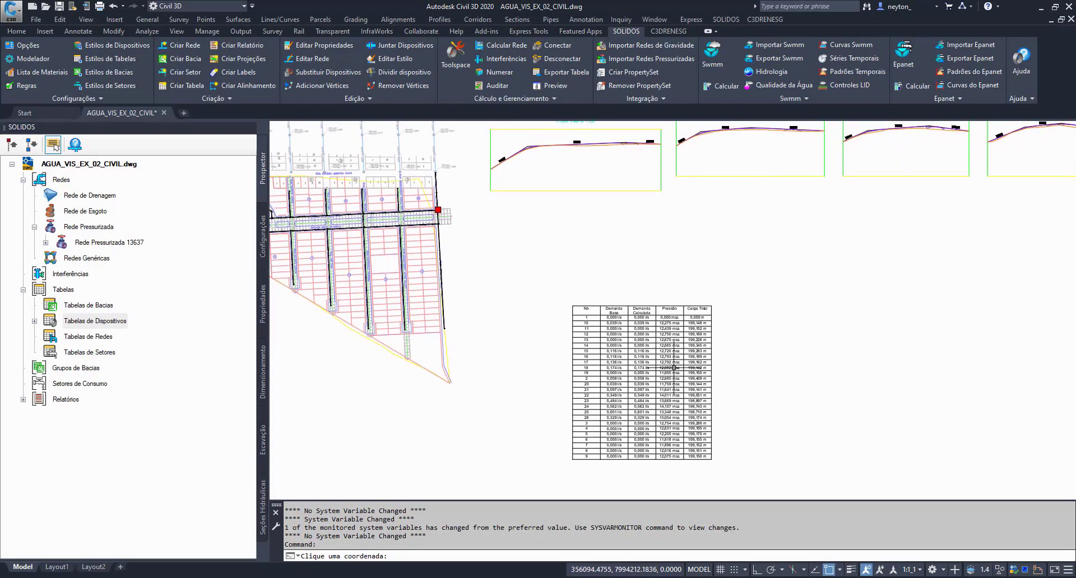
{"action": "mouse_move", "coordinate": [586, 432]}
{"action": "middle_mouse_down"}
{"action": "mouse_move", "coordinate": [504, 420]}
{"action": "mouse_move", "coordinate": [550, 408]}
{"action": "middle_mouse_up"}
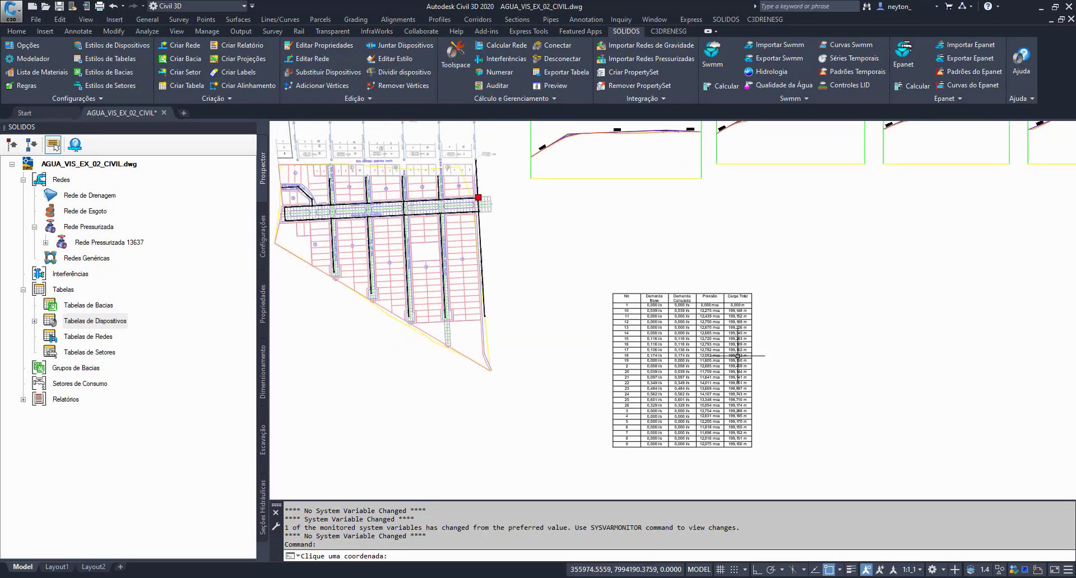
Check the style assigned to the new device table in its properties, leaving the properties unchanged.
{"action": "left_click", "coordinate": [34, 322]}
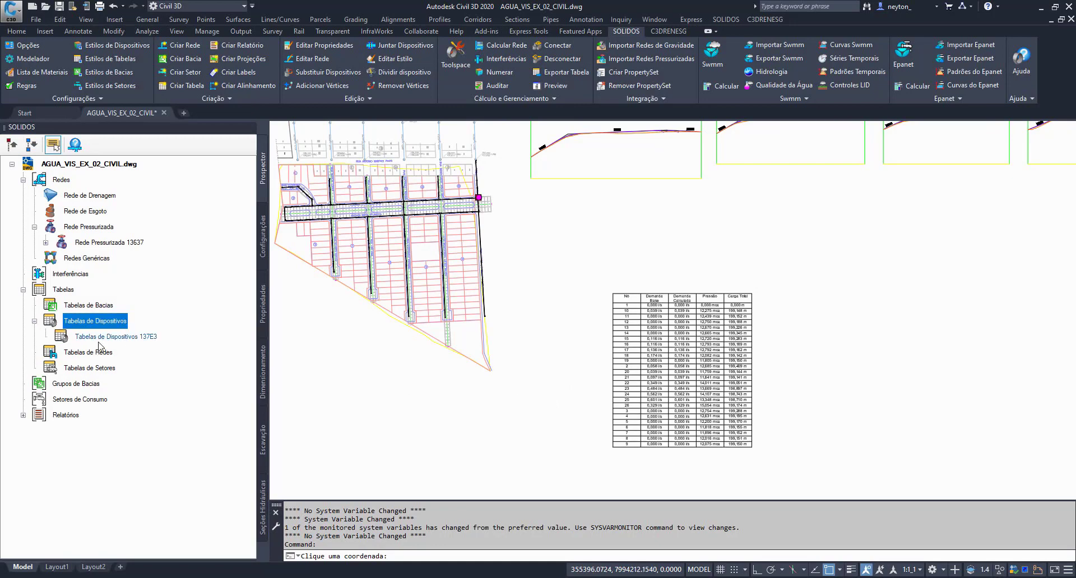
{"action": "left_click", "coordinate": [109, 338]}
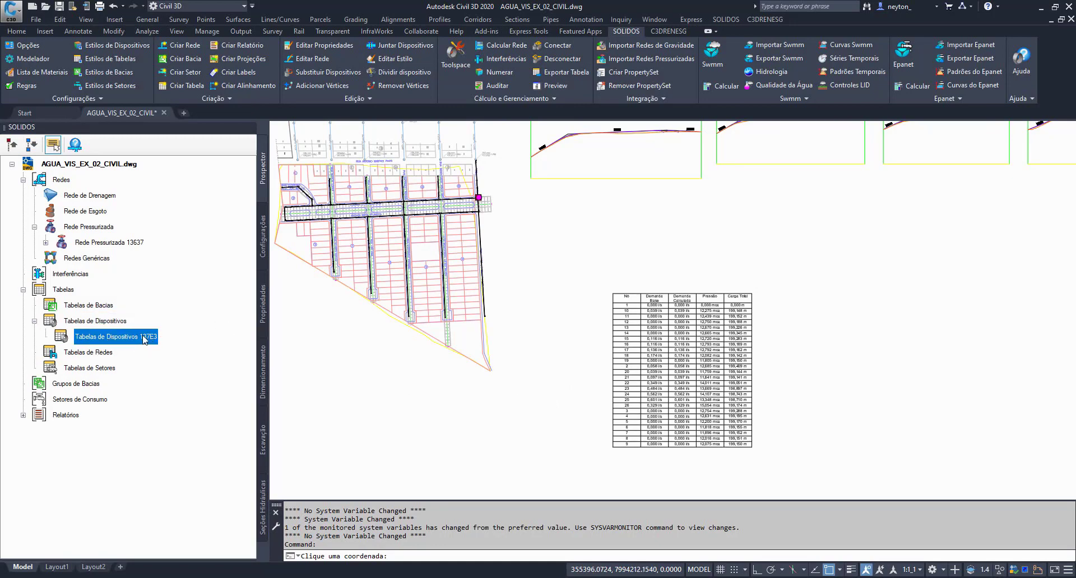
{"action": "double_click", "coordinate": [105, 338]}
{"action": "left_click", "coordinate": [360, 236]}
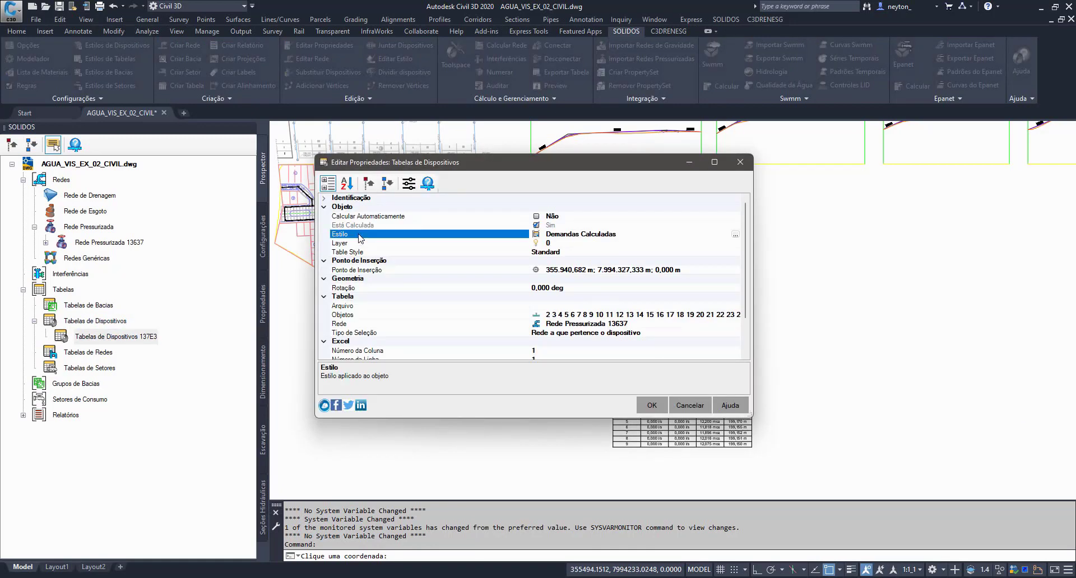
{"action": "left_click_drag", "start_coordinate": [631, 235], "coordinate": [519, 240]}
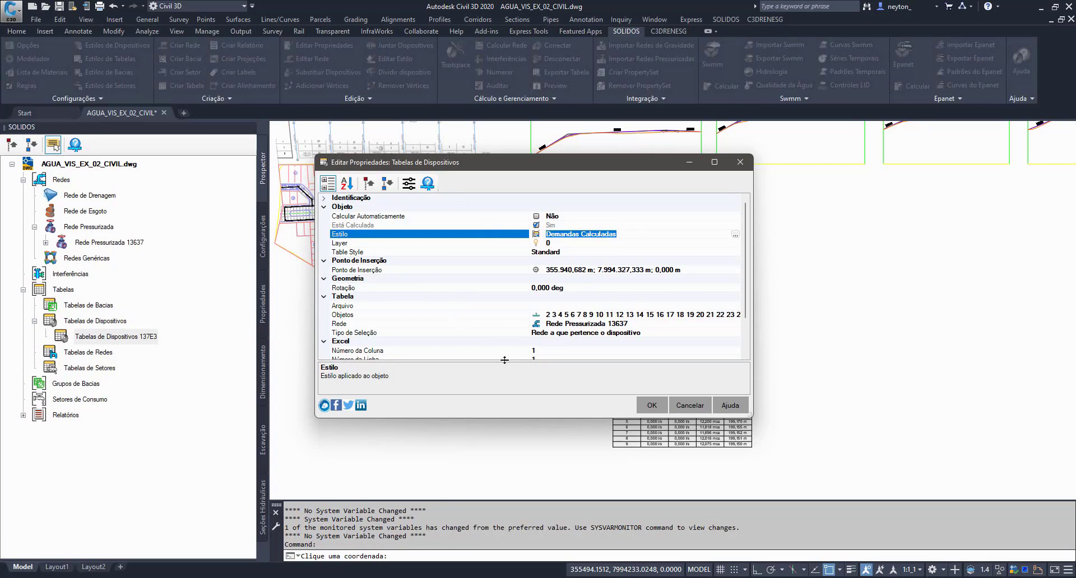
{"action": "left_click", "coordinate": [689, 405]}
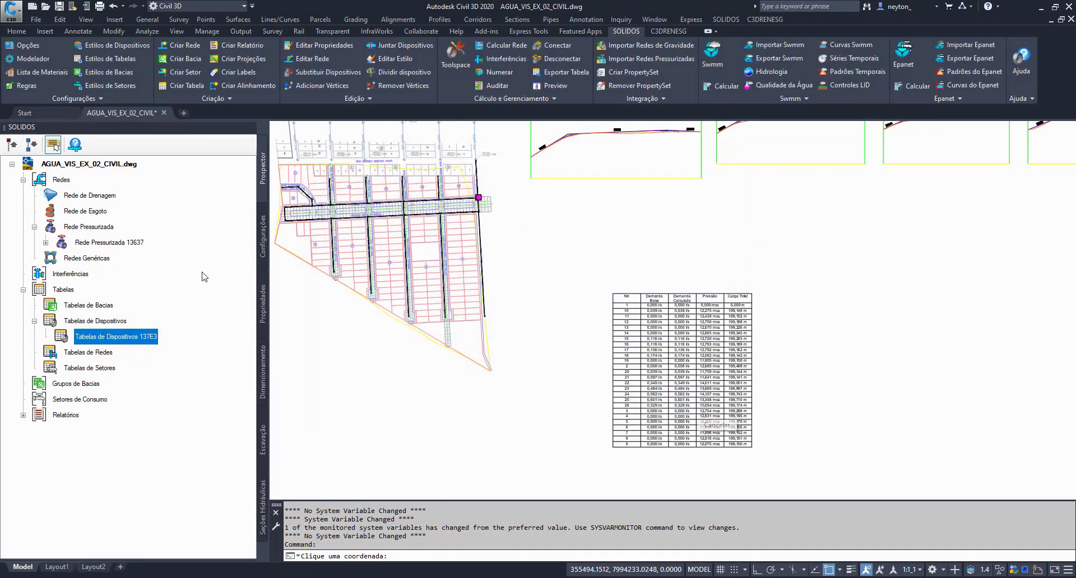
Open the device table style Demandas Calculadas from the configuration's Estilo de Tabelas for editing and widen its template editor.
{"action": "left_click", "coordinate": [263, 314]}
{"action": "left_click", "coordinate": [264, 248]}
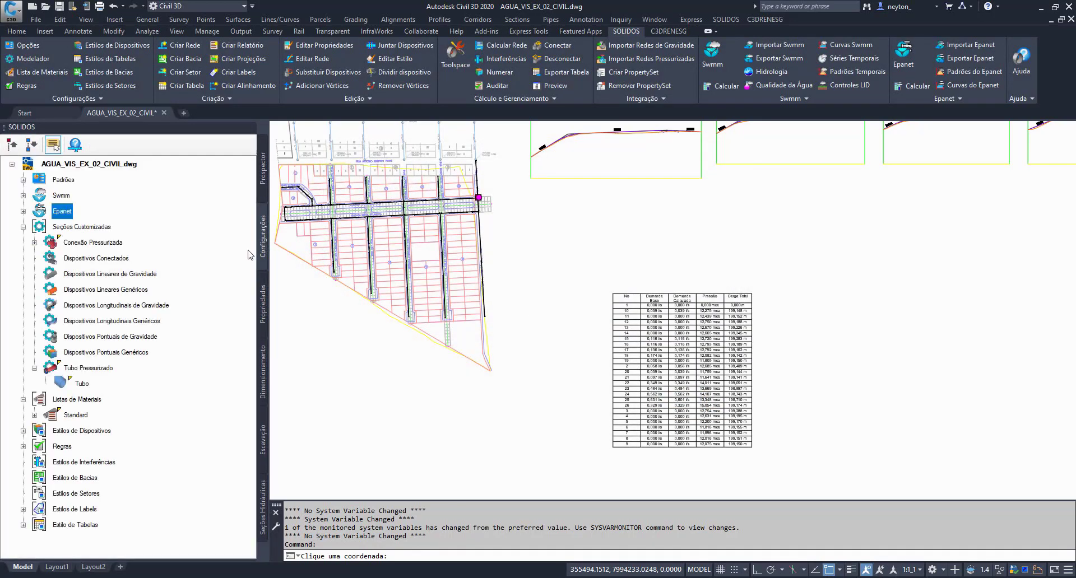
{"action": "left_click", "coordinate": [23, 227]}
{"action": "left_click", "coordinate": [24, 369]}
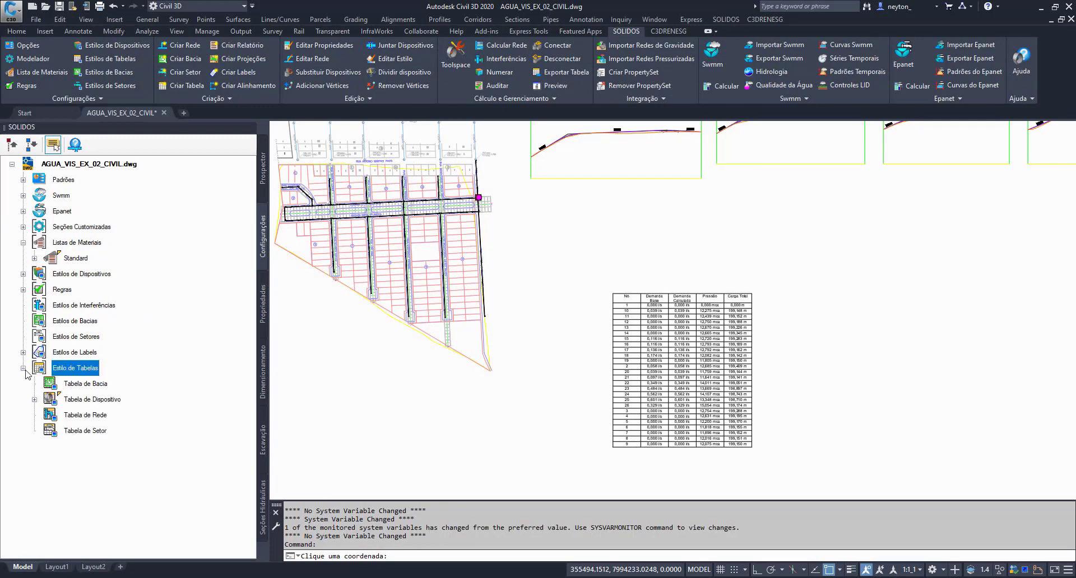
{"action": "left_click", "coordinate": [34, 399]}
{"action": "left_click", "coordinate": [117, 419]}
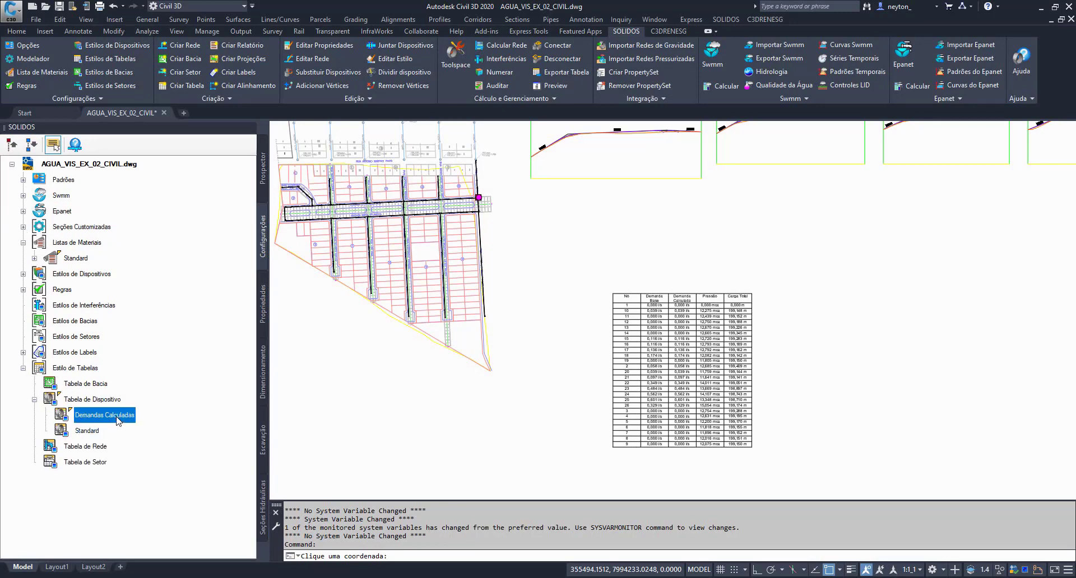
{"action": "double_click", "coordinate": [117, 418]}
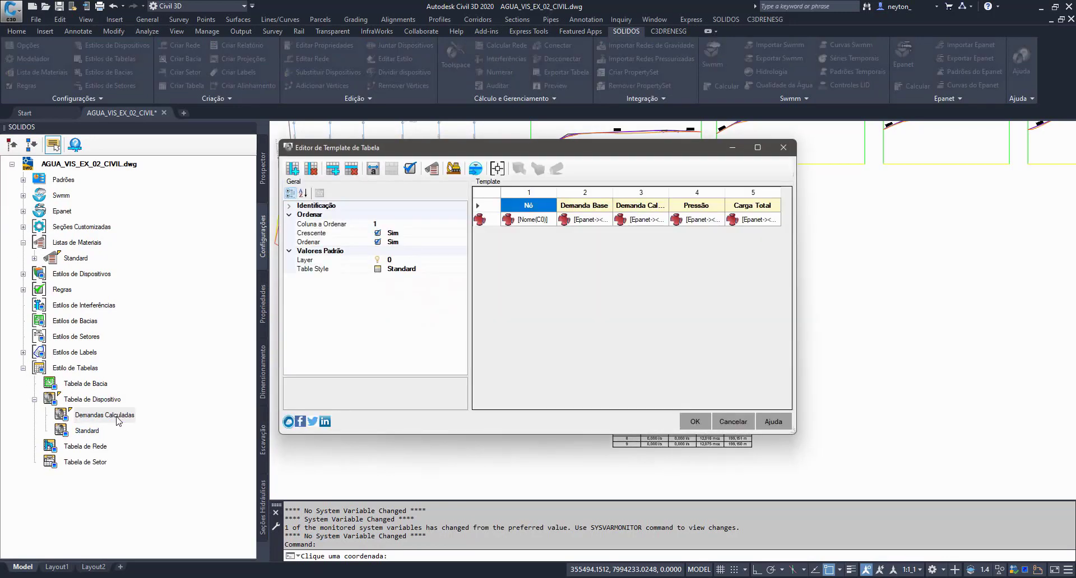
{"action": "left_click_drag", "start_coordinate": [797, 360], "coordinate": [971, 360]}
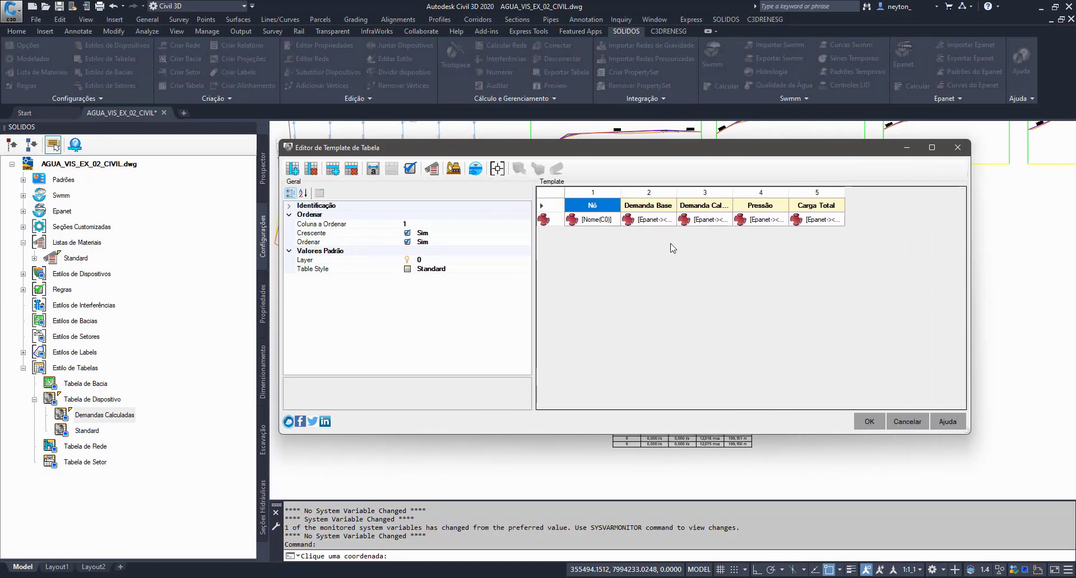
Review the template fields of the Nó, Demanda Base, Demanda Calculada, Pressão and Carga Total columns.
{"action": "left_click", "coordinate": [593, 220]}
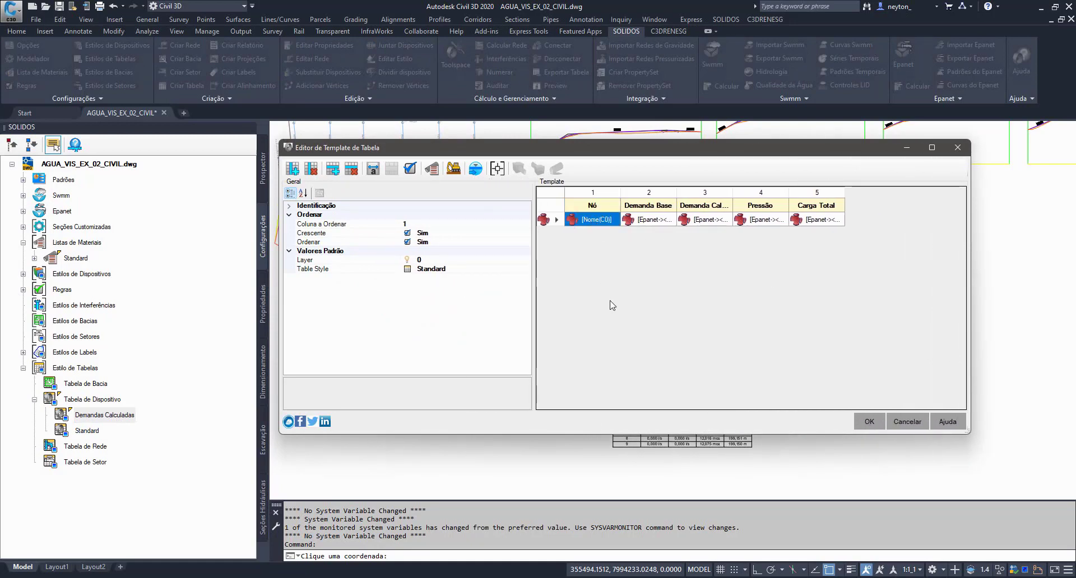
{"action": "left_click", "coordinate": [651, 222]}
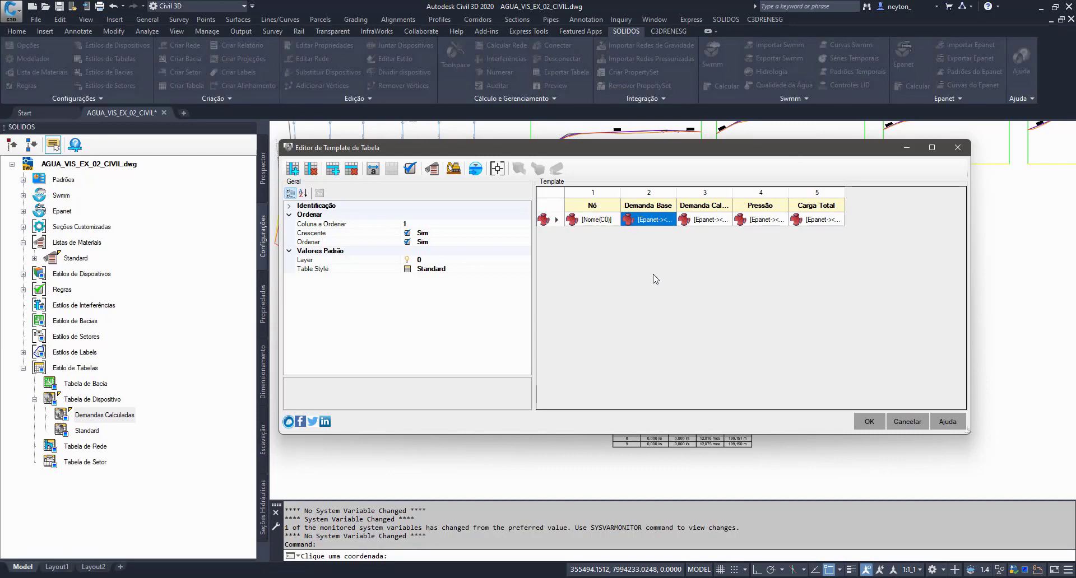
{"action": "left_click", "coordinate": [700, 222]}
{"action": "left_click", "coordinate": [756, 223]}
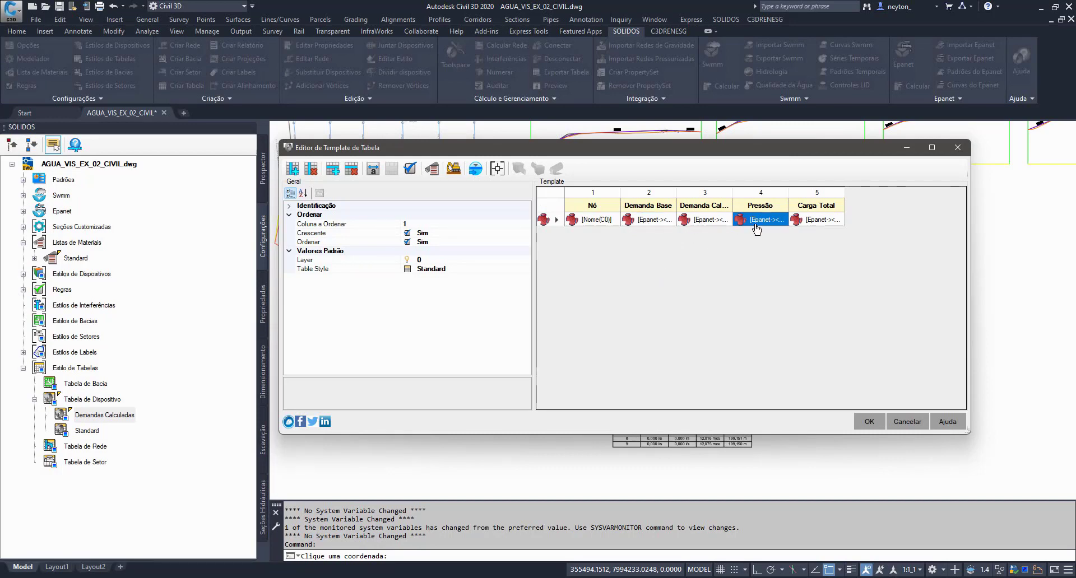
{"action": "left_click", "coordinate": [819, 223]}
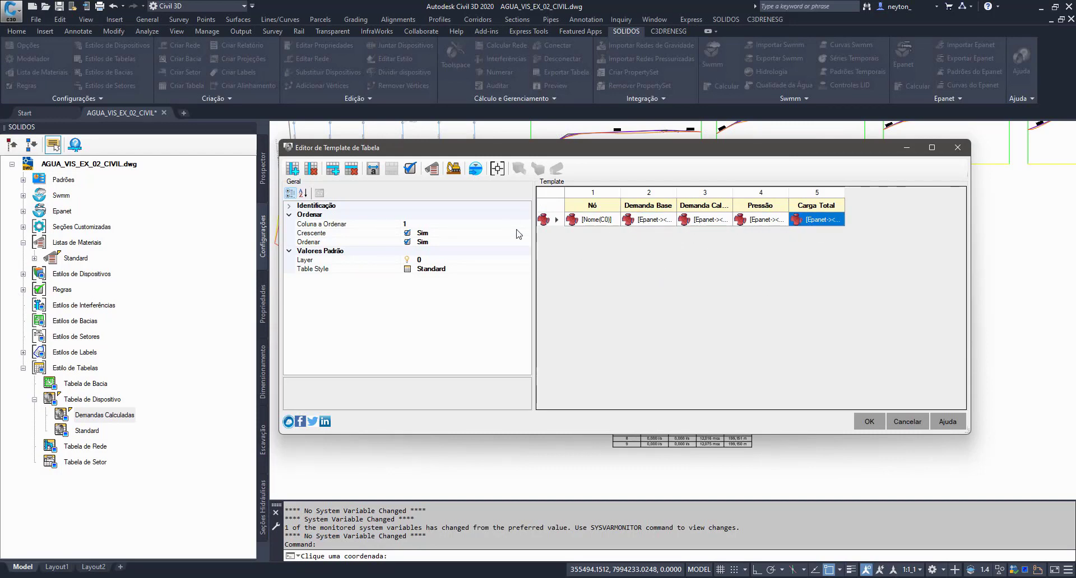
Add a sixth column to the table template and assign it the Elevação property from Cálculos > Epanet > Junção > Epanet.
{"action": "left_click", "coordinate": [291, 168]}
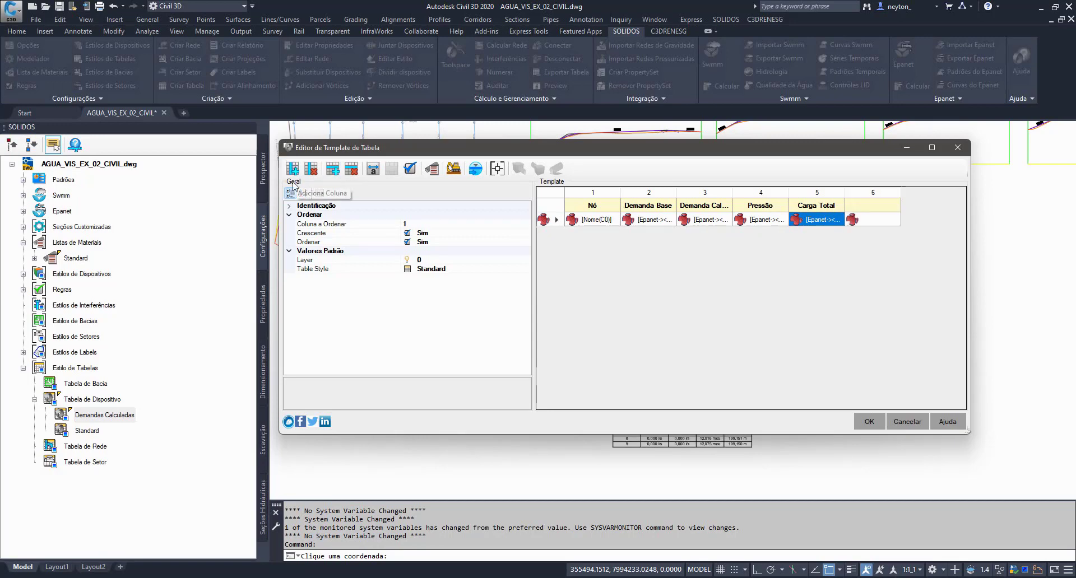
{"action": "double_click", "coordinate": [870, 221]}
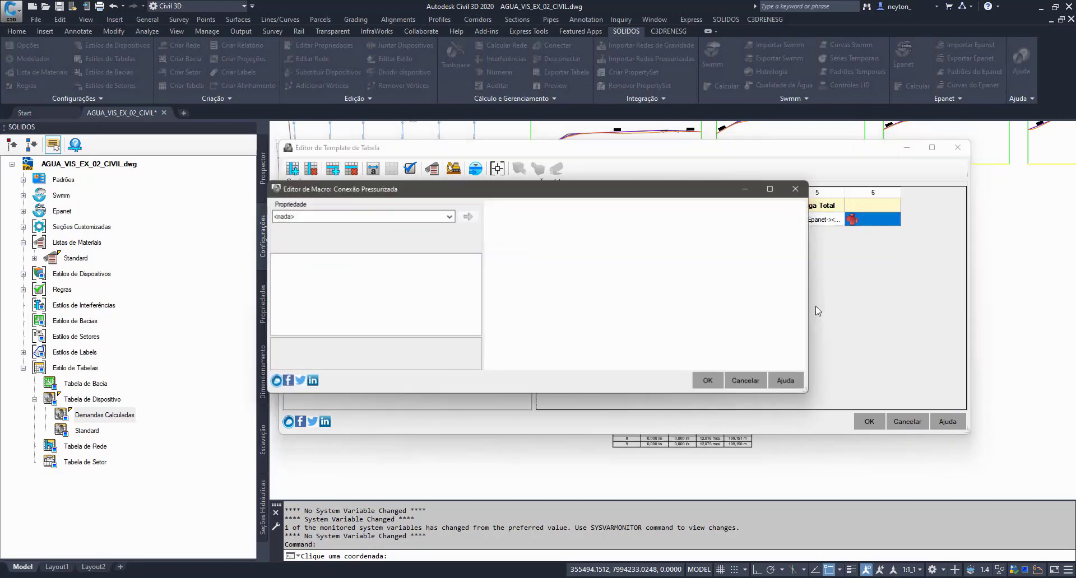
{"action": "left_click", "coordinate": [368, 217]}
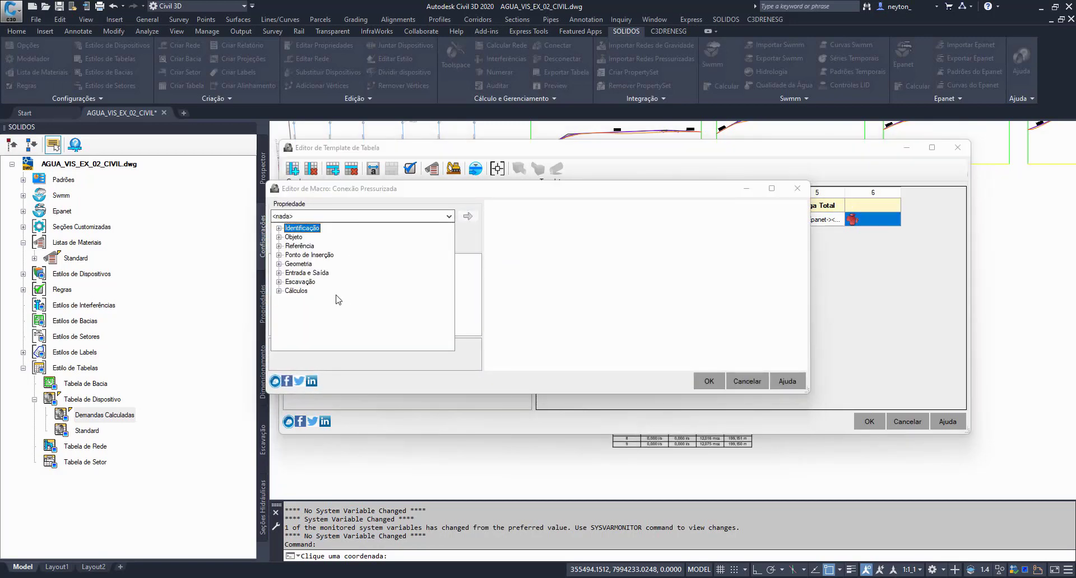
{"action": "left_click", "coordinate": [279, 291]}
{"action": "left_click", "coordinate": [289, 299]}
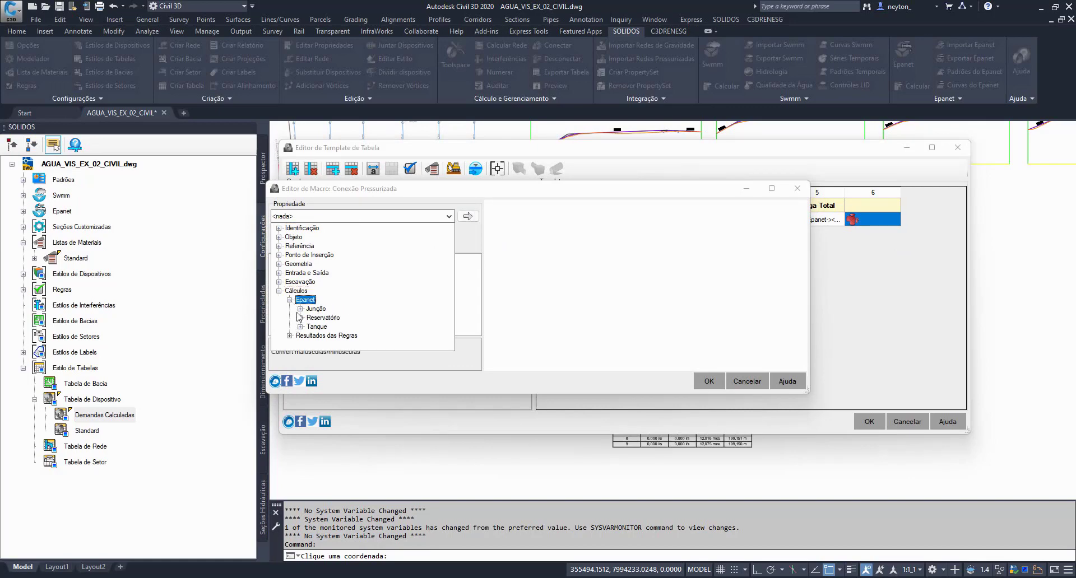
{"action": "left_click", "coordinate": [300, 309]}
{"action": "left_click", "coordinate": [309, 327]}
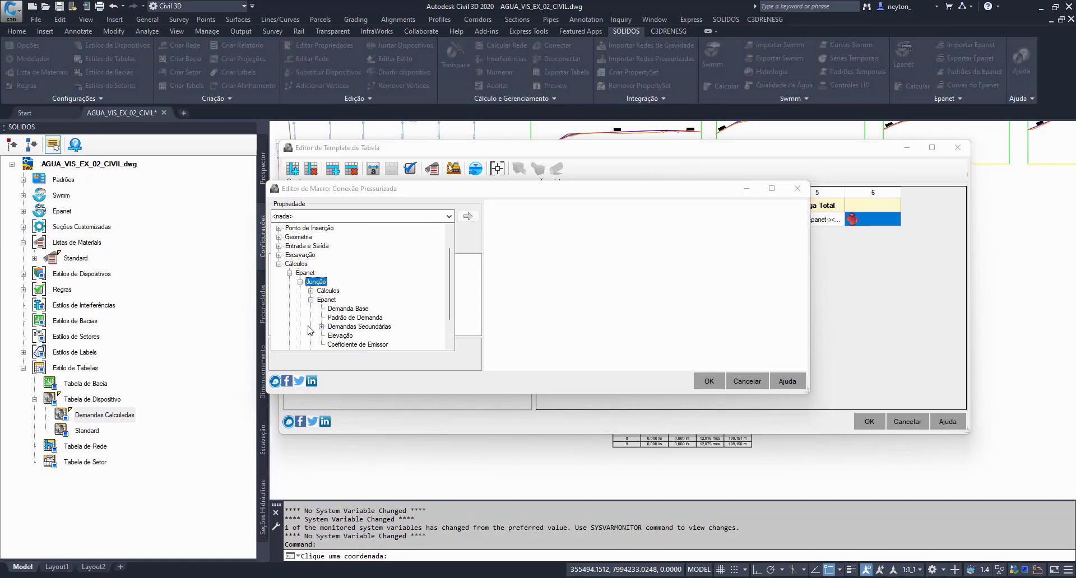
{"action": "left_click", "coordinate": [340, 336]}
{"action": "double_click", "coordinate": [340, 335]}
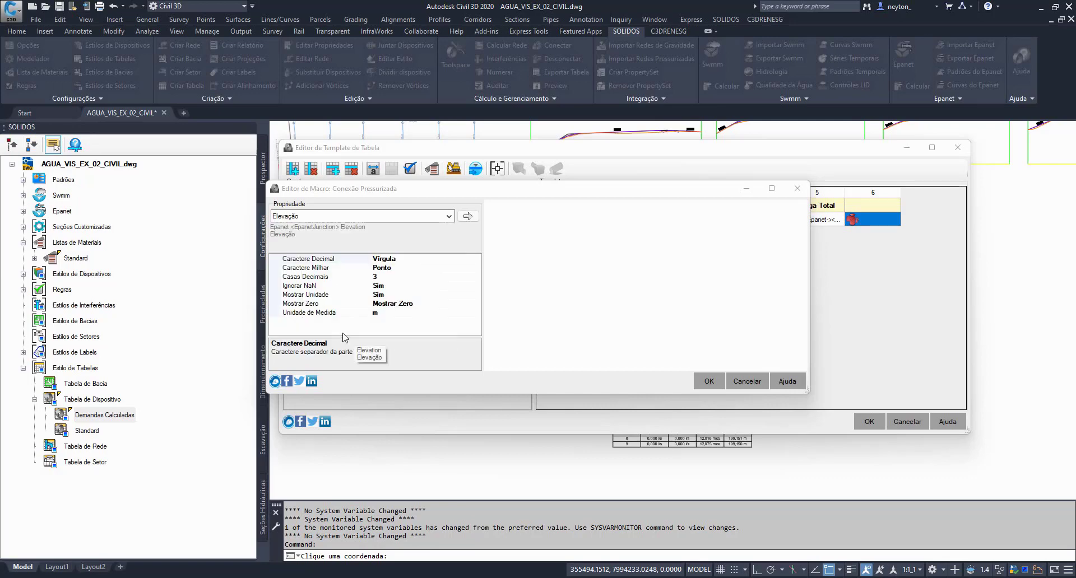
{"action": "left_click", "coordinate": [468, 216]}
{"action": "left_click", "coordinate": [612, 203]}
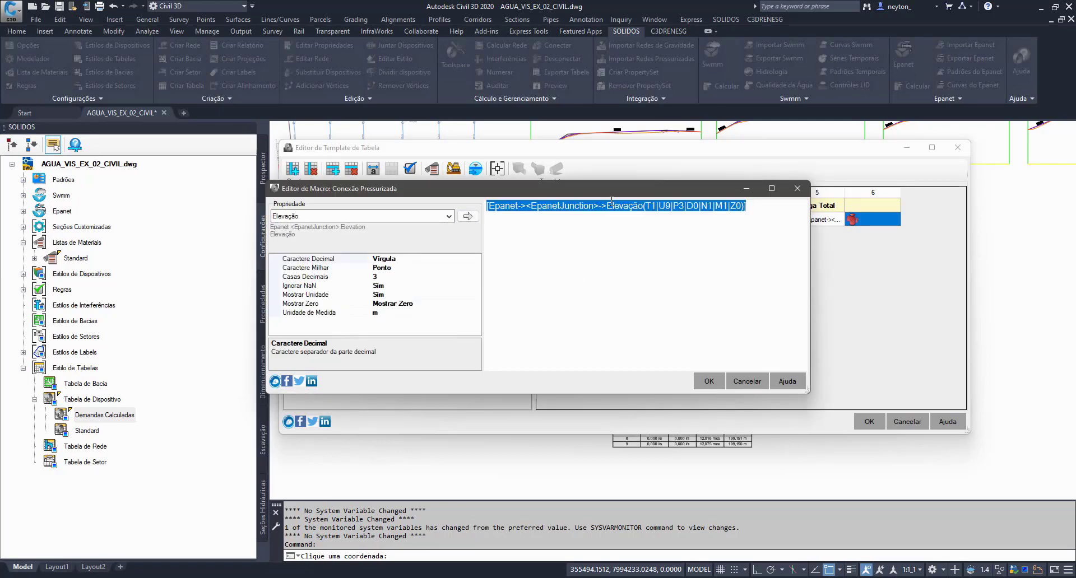
{"action": "left_click", "coordinate": [707, 381]}
Title the sixth column Elevação.
{"action": "left_click", "coordinate": [872, 209]}
{"action": "type", "text": "El"}
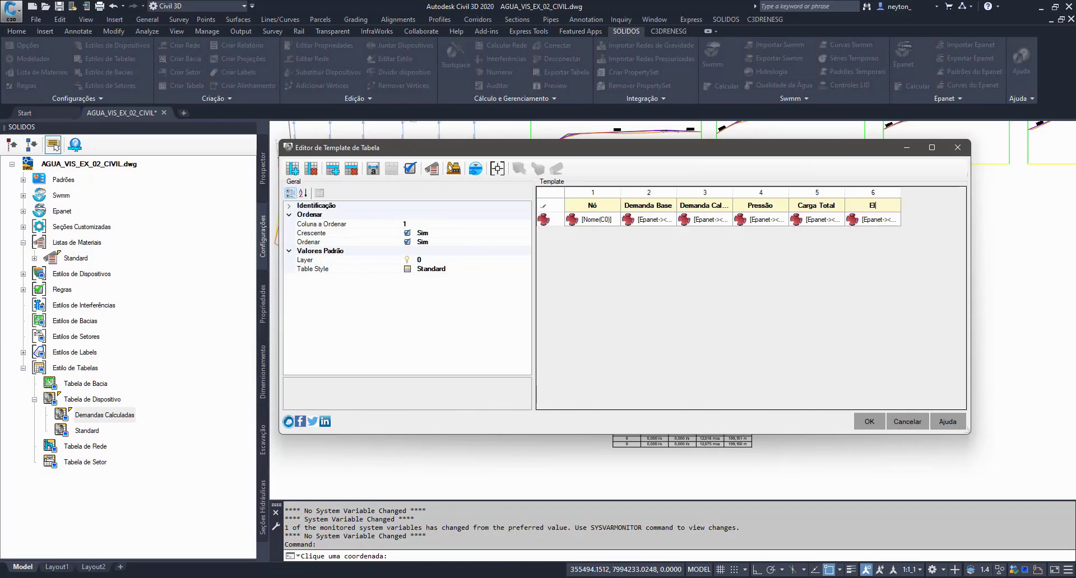
{"action": "type", "text": "evação"}
Examine the Carga Total field's macro and the properties available under Cálculos > Epanet > Junção, keeping the field as defined.
{"action": "left_click", "coordinate": [829, 219]}
{"action": "double_click", "coordinate": [829, 219]}
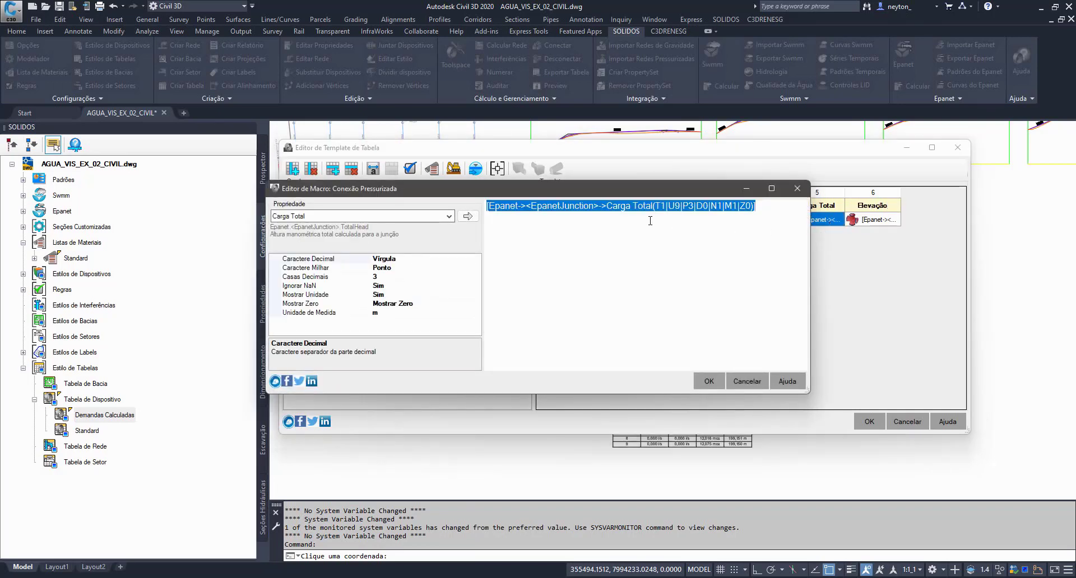
{"action": "left_click", "coordinate": [450, 215]}
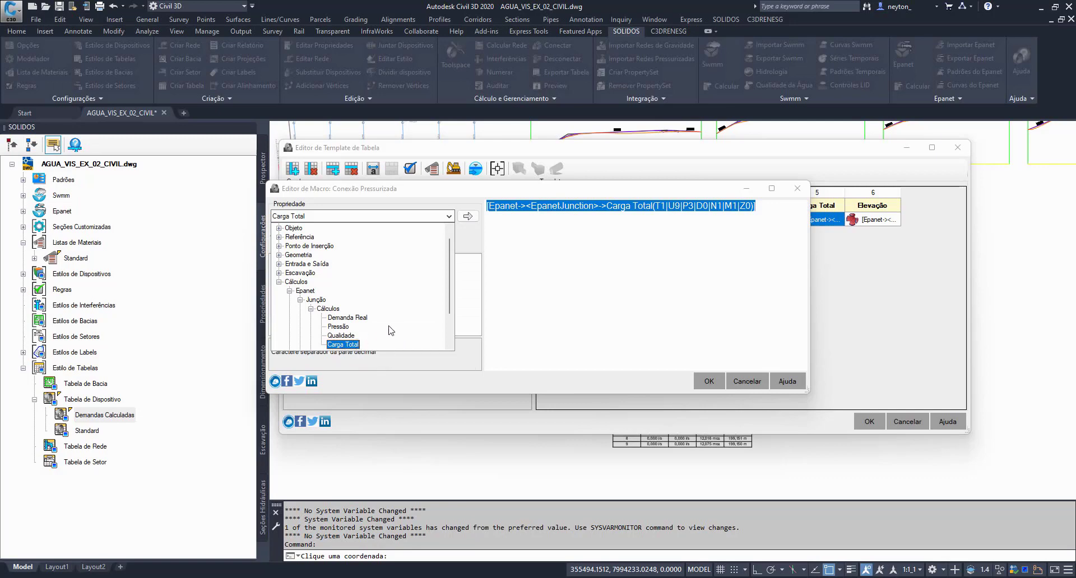
{"action": "scroll", "coordinate": [392, 284], "scroll_direction": "down", "scroll_amount": 2}
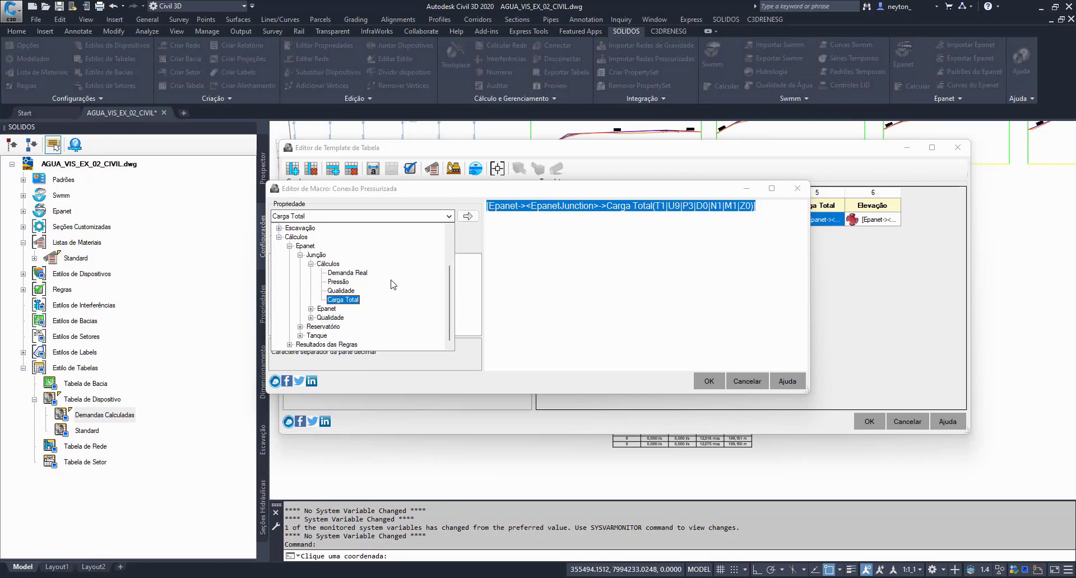
{"action": "scroll", "coordinate": [393, 284], "scroll_direction": "up", "scroll_amount": 2}
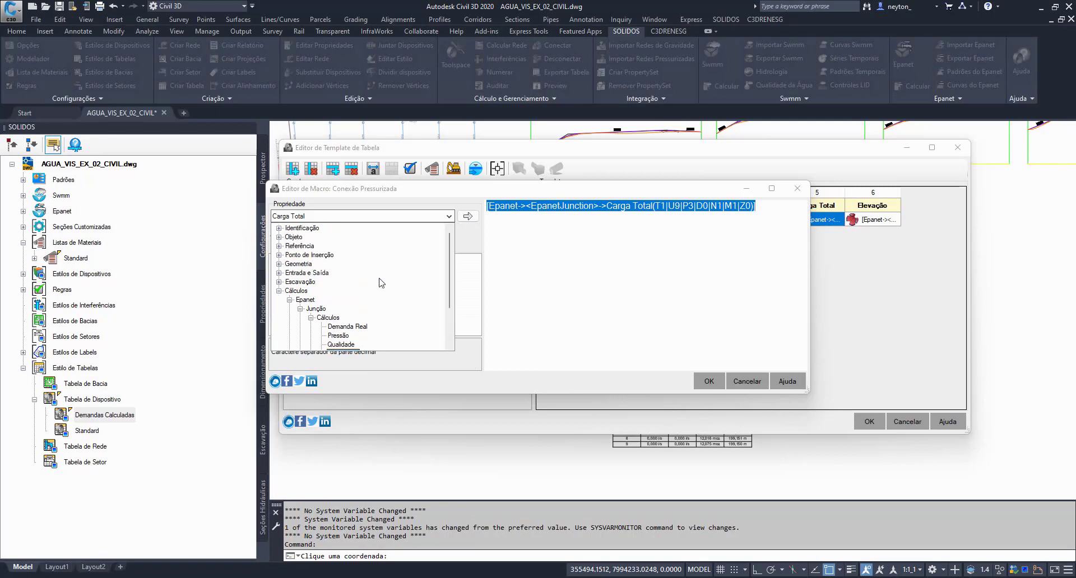
{"action": "left_click", "coordinate": [279, 291]}
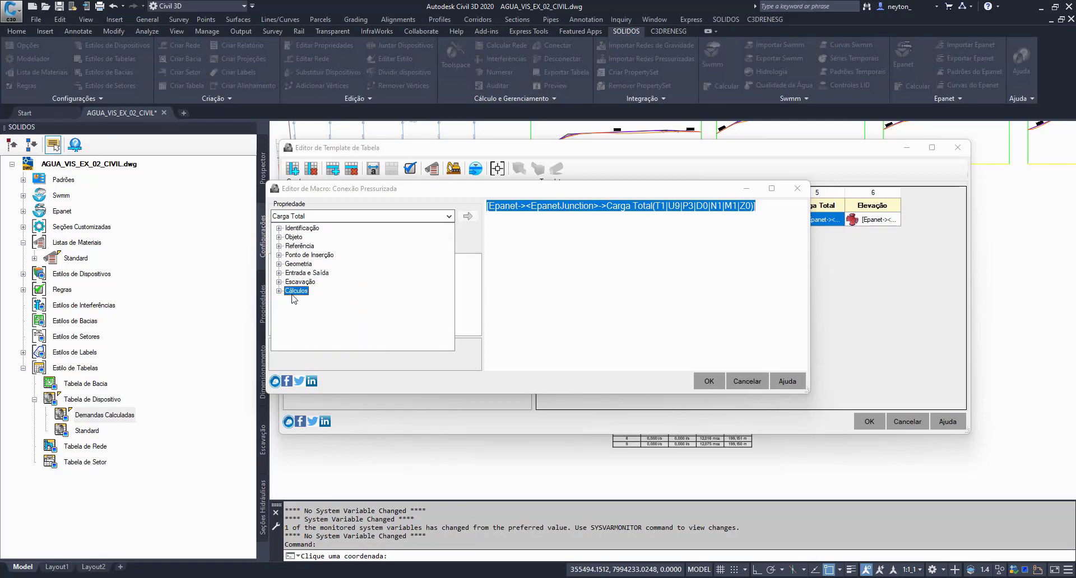
{"action": "left_click", "coordinate": [278, 291]}
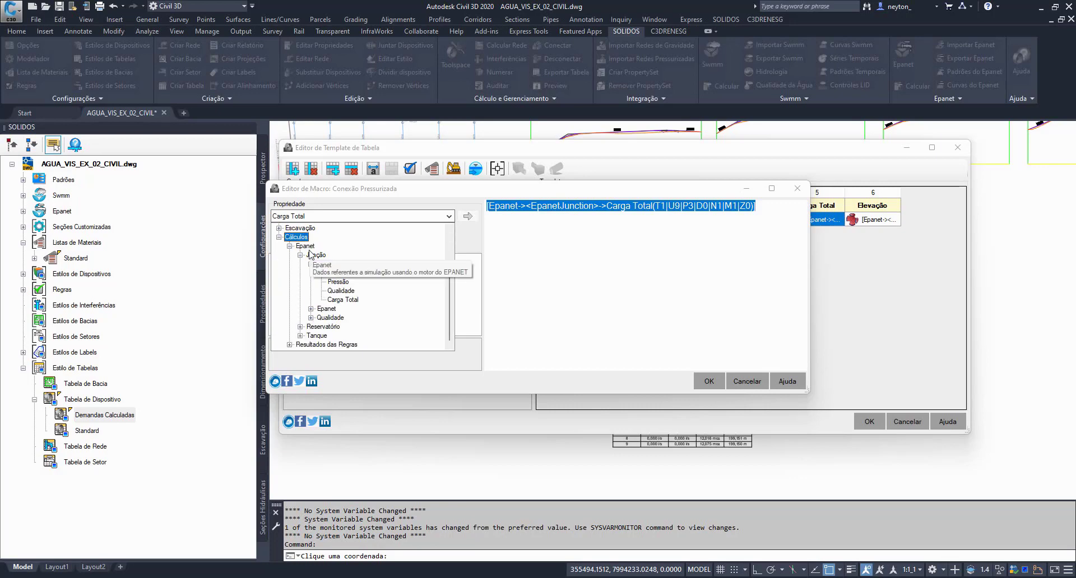
{"action": "left_click", "coordinate": [712, 382]}
{"action": "left_click", "coordinate": [709, 381]}
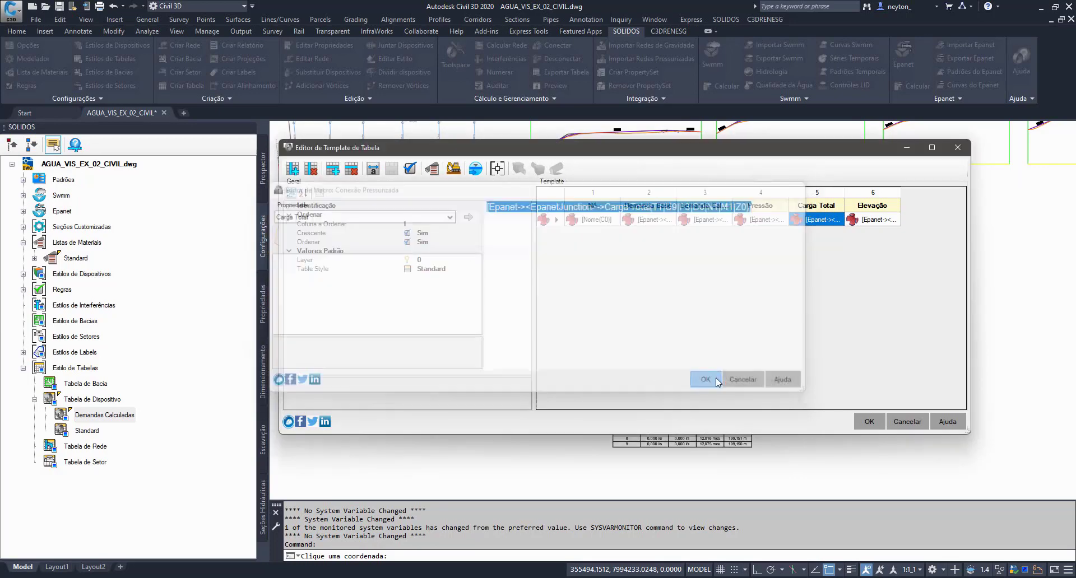
{"action": "left_click", "coordinate": [710, 382]}
Accept the edited table template and update the existing device table in the drawing to match it.
{"action": "left_click", "coordinate": [869, 421]}
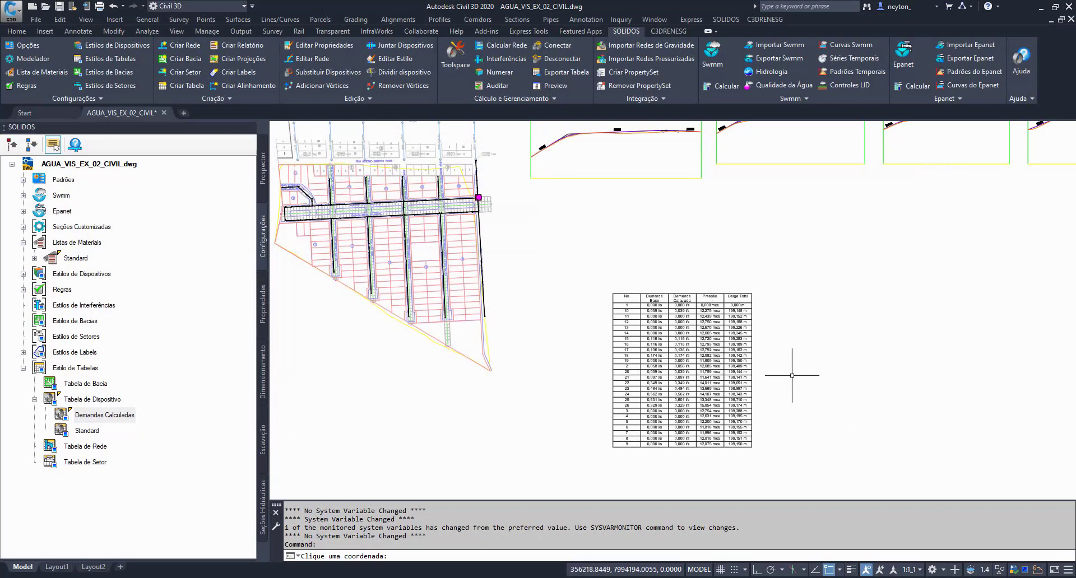
{"action": "left_click", "coordinate": [261, 178]}
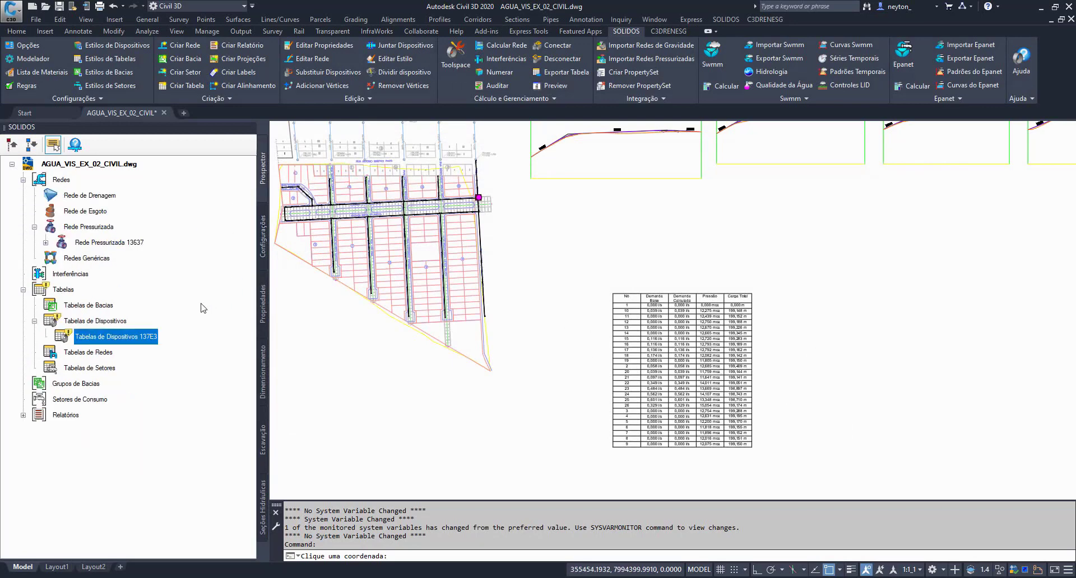
{"action": "right_click", "coordinate": [138, 337]}
{"action": "left_click", "coordinate": [183, 360]}
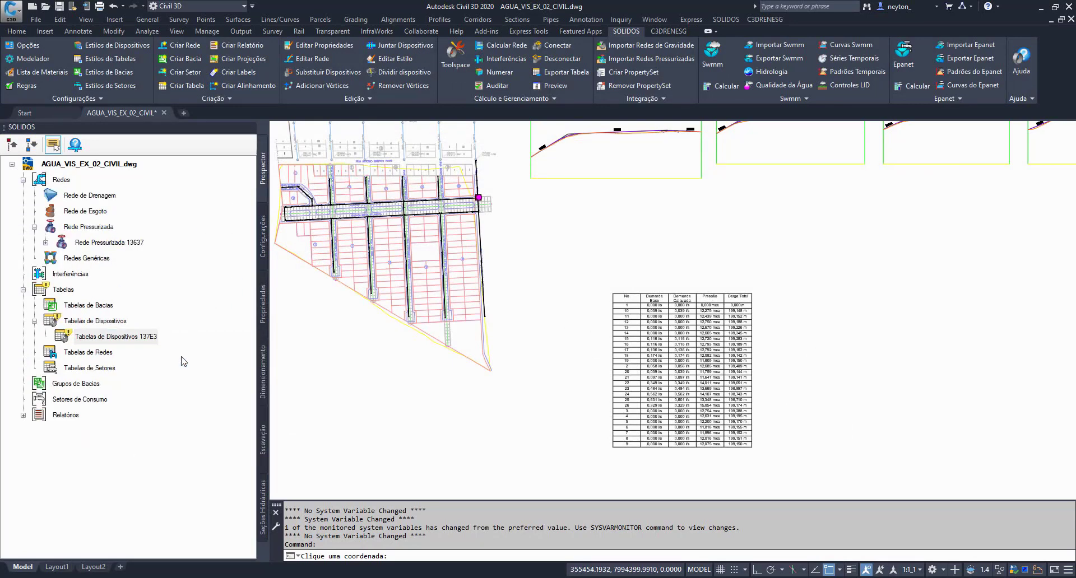
{"action": "scroll", "coordinate": [690, 228], "scroll_direction": "down", "scroll_amount": 6}
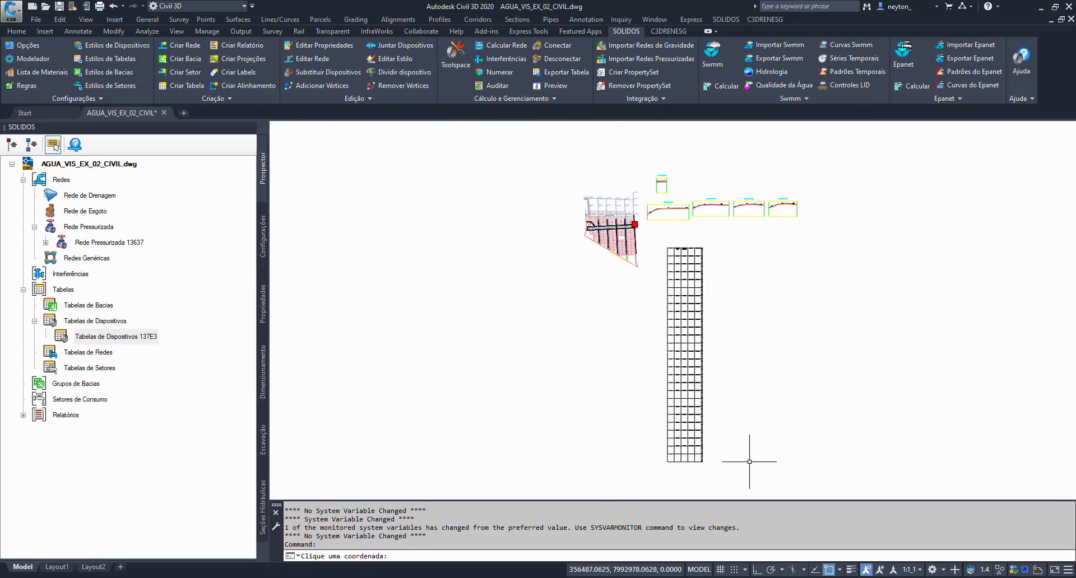
Resize the updated device table in the drawing, making it much wider and reducing its height.
{"action": "left_click", "coordinate": [705, 466]}
{"action": "left_click", "coordinate": [671, 438]}
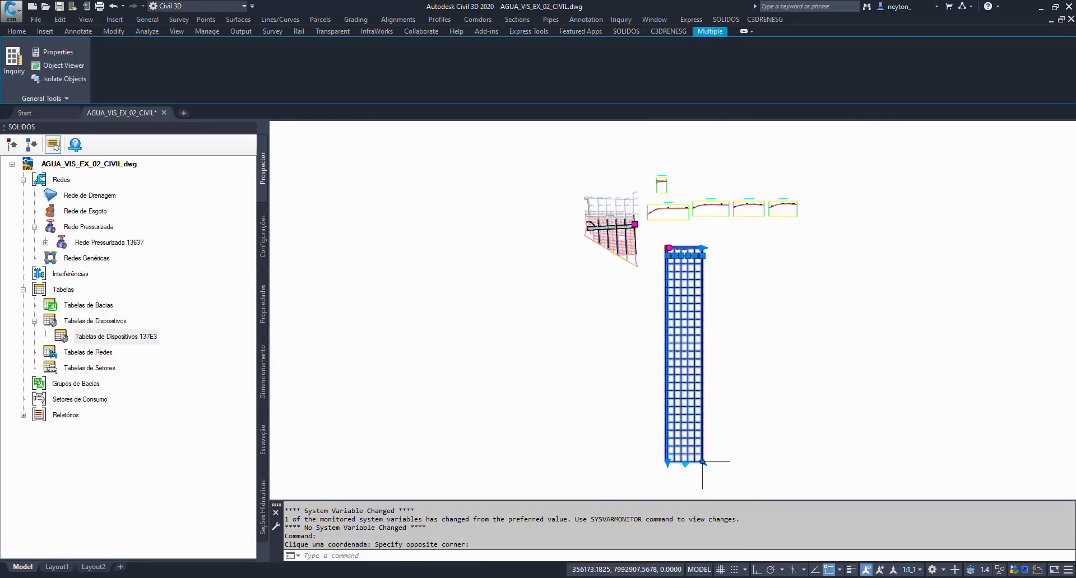
{"action": "left_click", "coordinate": [705, 462]}
{"action": "left_click", "coordinate": [828, 287]}
Review the resized table's columns from Elevação back to Nó, and clear the selection.
{"action": "scroll", "coordinate": [785, 313], "scroll_direction": "up", "scroll_amount": 3}
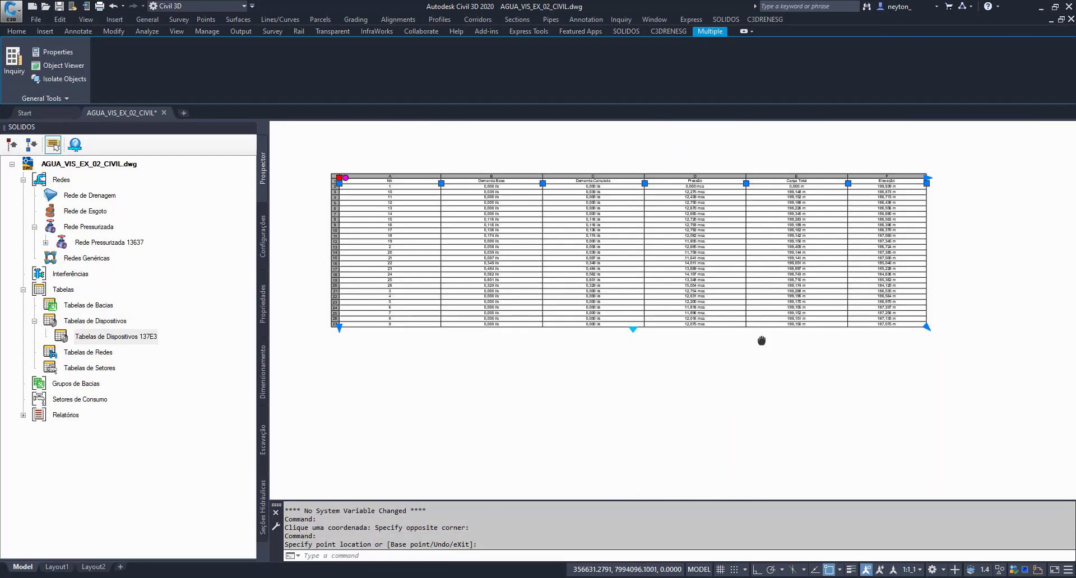
{"action": "scroll", "coordinate": [973, 403], "scroll_direction": "up", "scroll_amount": 4}
{"action": "middle_click_drag", "start_coordinate": [973, 403], "coordinate": [987, 558]}
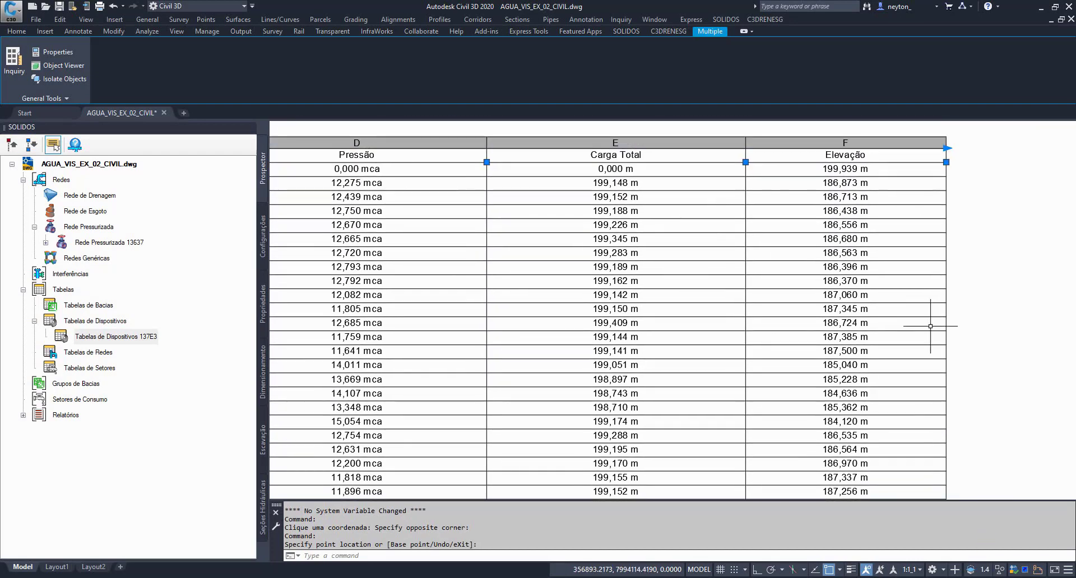
{"action": "middle_click_drag", "start_coordinate": [629, 234], "coordinate": [794, 253]}
{"action": "middle_click_drag", "start_coordinate": [407, 279], "coordinate": [666, 269]}
{"action": "scroll", "coordinate": [589, 269], "scroll_direction": "down", "scroll_amount": 8}
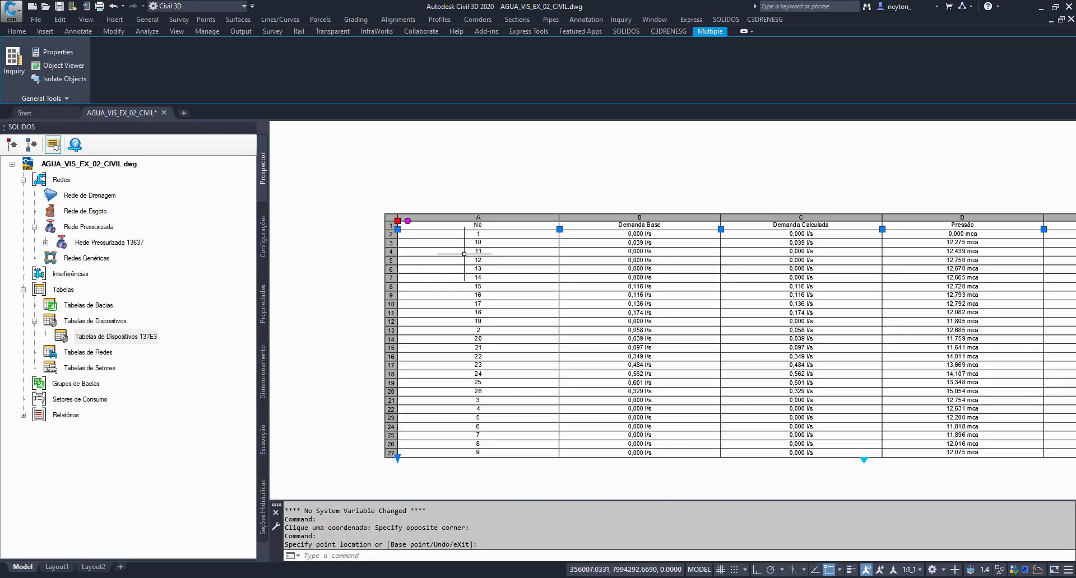
{"action": "middle_click_drag", "start_coordinate": [483, 234], "coordinate": [561, 308]}
{"action": "right_click", "coordinate": [515, 327]}
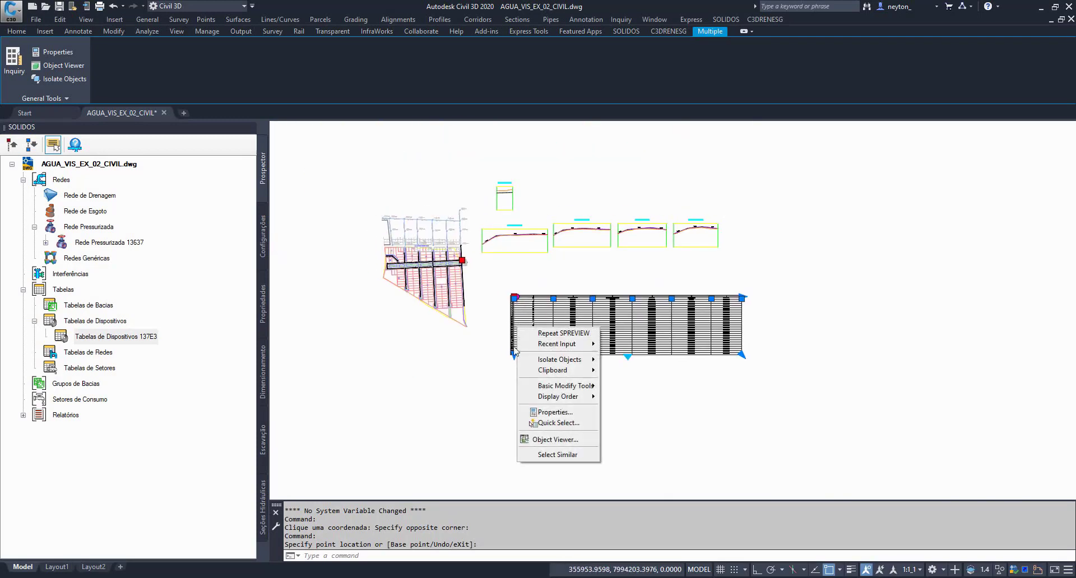
{"action": "left_click", "coordinate": [503, 442]}
{"action": "key", "text": "Escape"}
{"action": "key", "text": "Escape"}
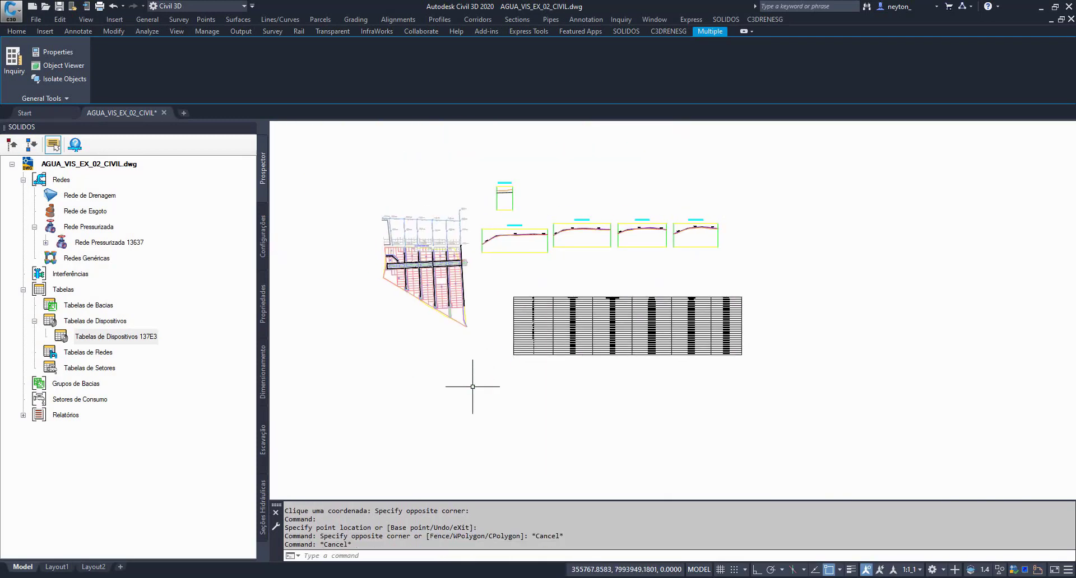